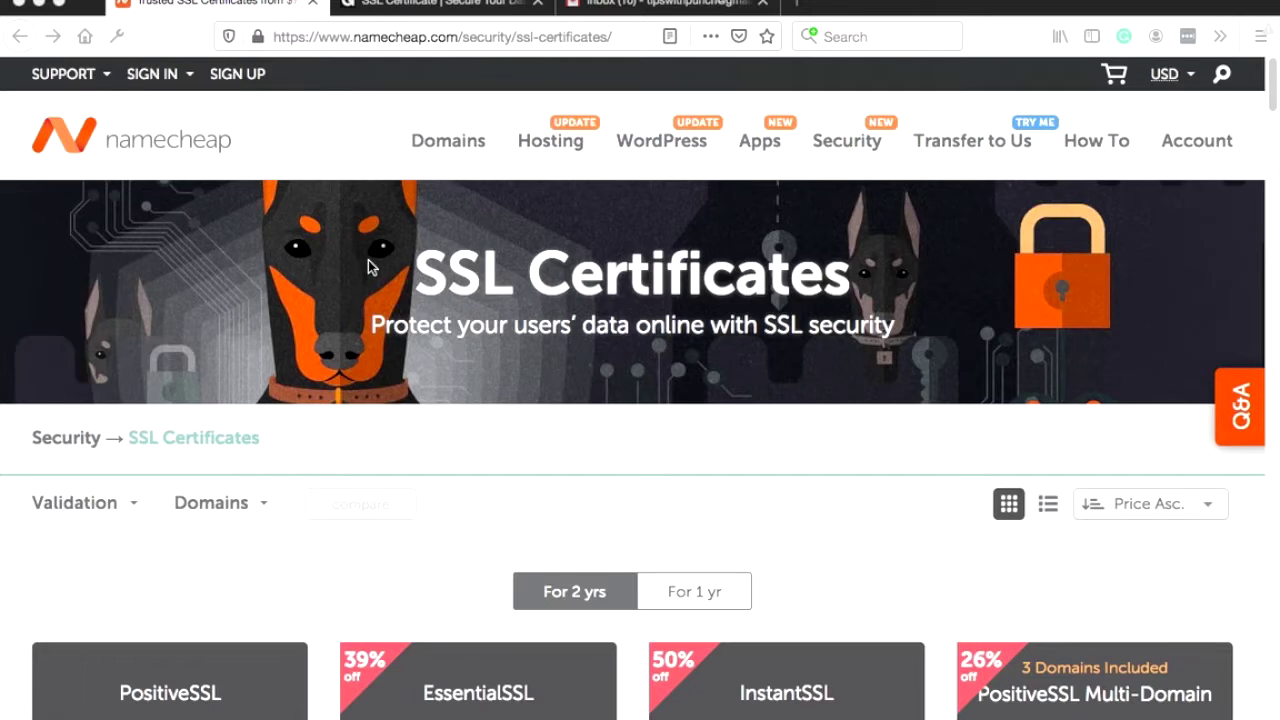
# Show Namecheap's SSL certificate prices for a one-year term and open the Domains filter
pyautogui.scroll(-3, 270, 490)
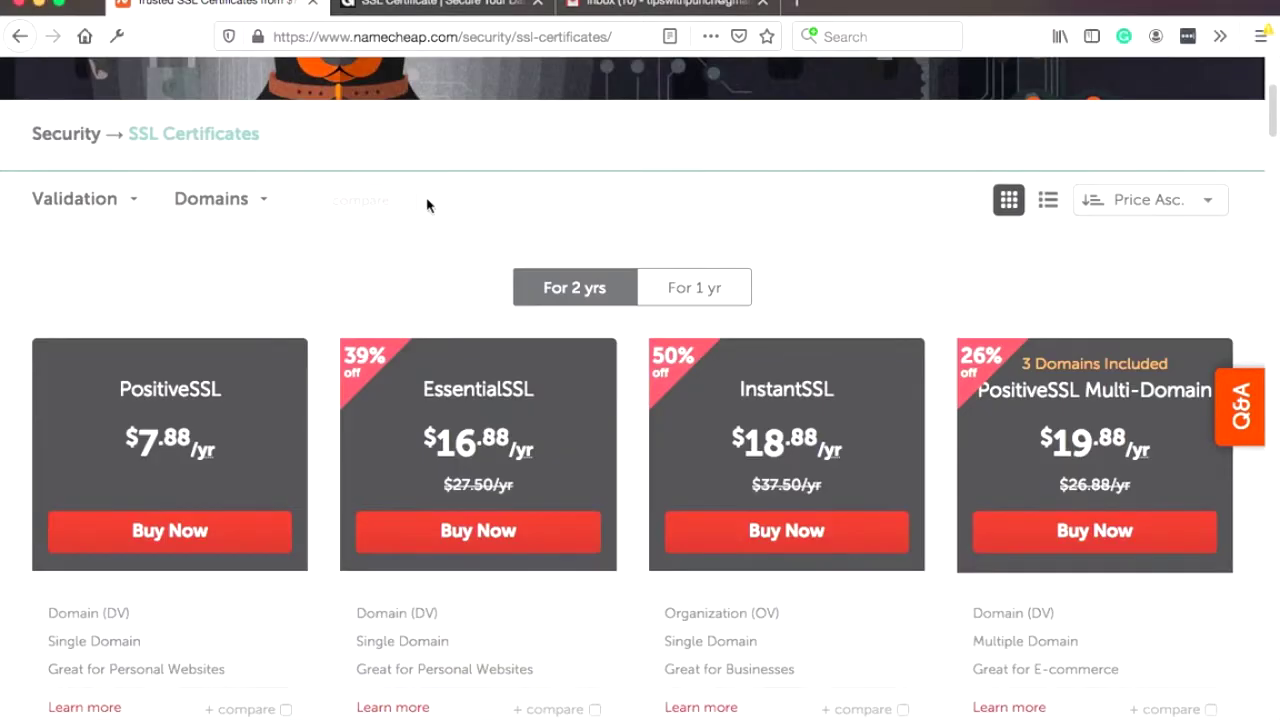
pyautogui.scroll(1, 600, 260)
pyautogui.click(752, 310)
pyautogui.click(205, 220)
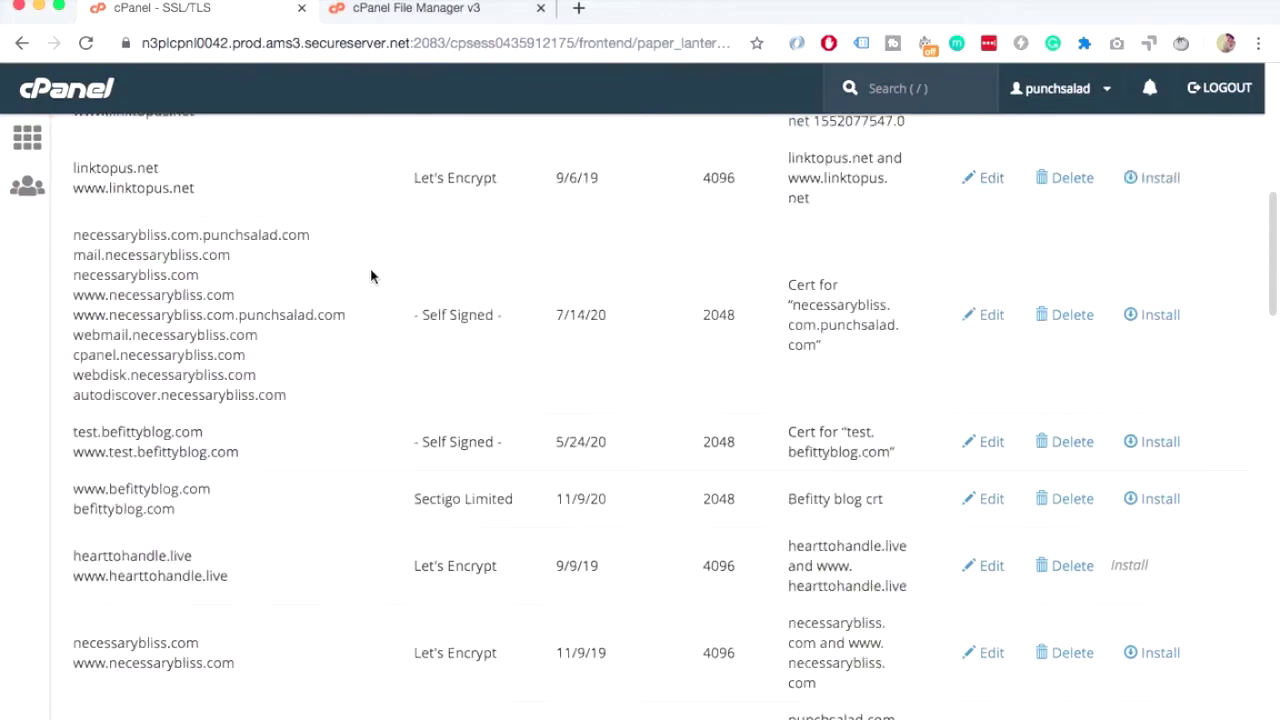
# In cPanel SSL/TLS, pick a certificate file to upload under Upload a New Certificate
pyautogui.scroll(-5, 370, 268)
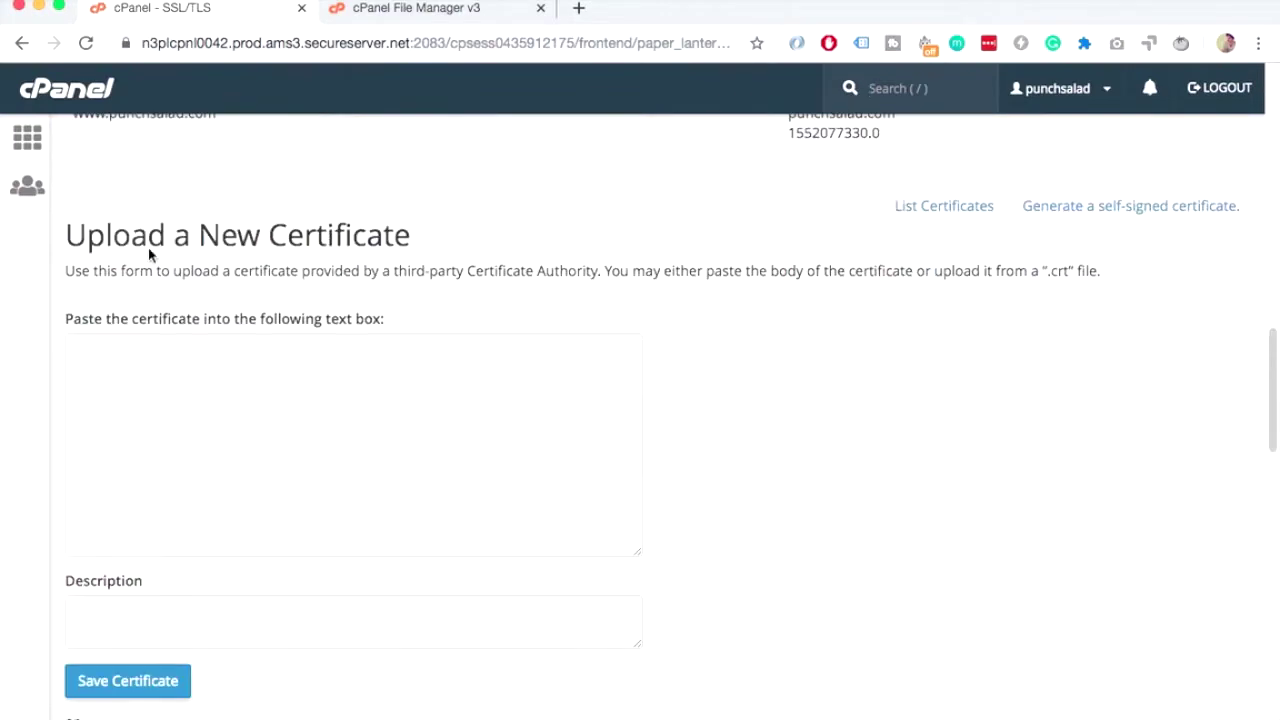
pyautogui.scroll(-3, 145, 470)
pyautogui.click(108, 461)
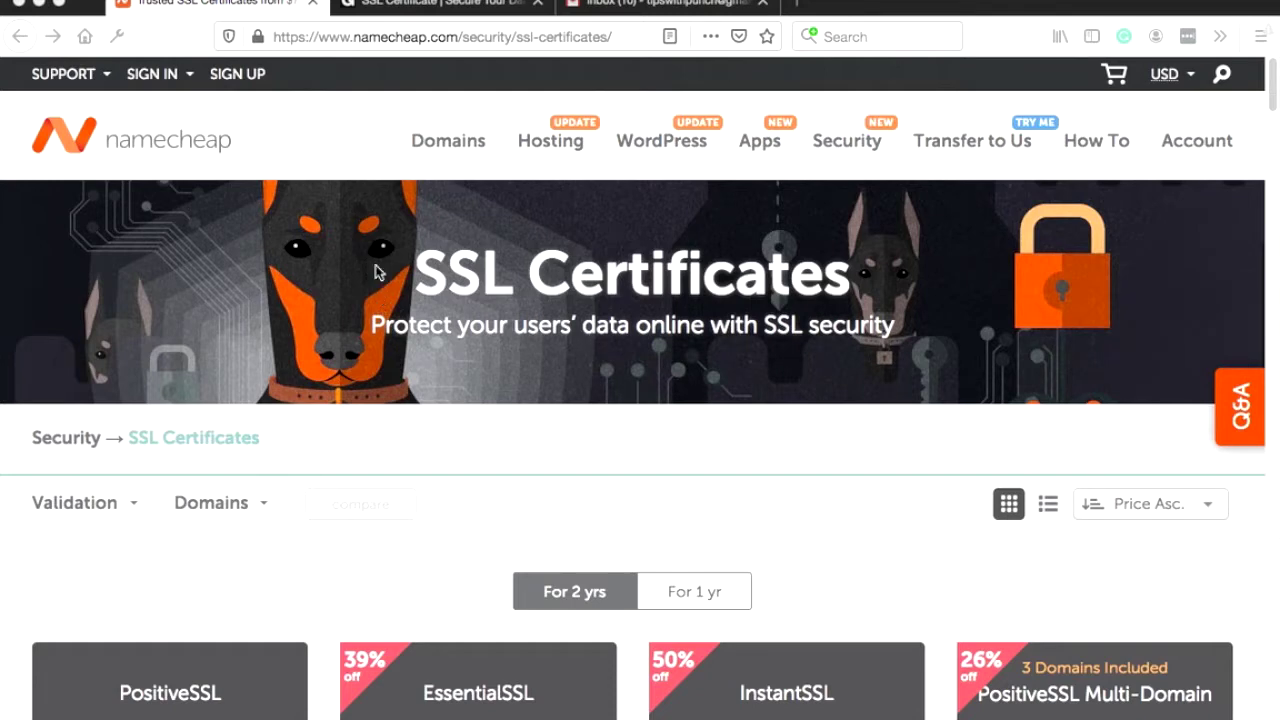
# Switch Namecheap's listing to one-year prices and filter for Wildcard certificates only
pyautogui.scroll(-5, 377, 272)
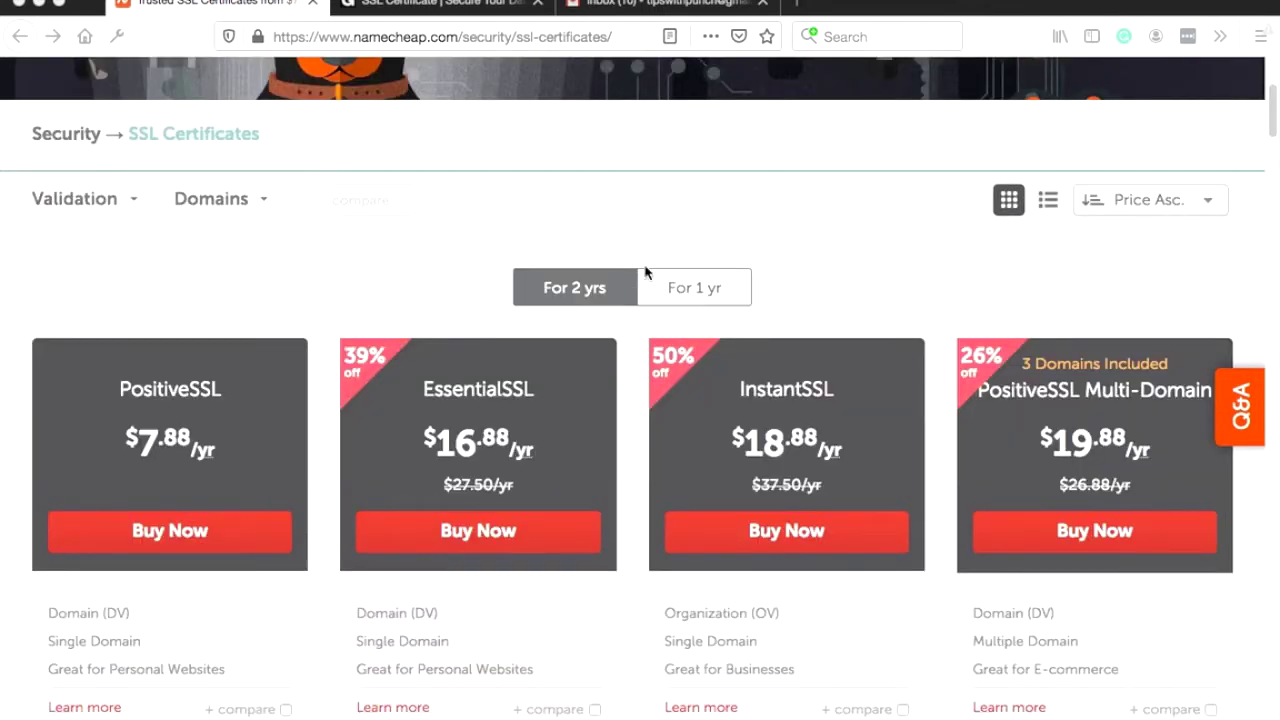
pyautogui.scroll(1, 561, 280)
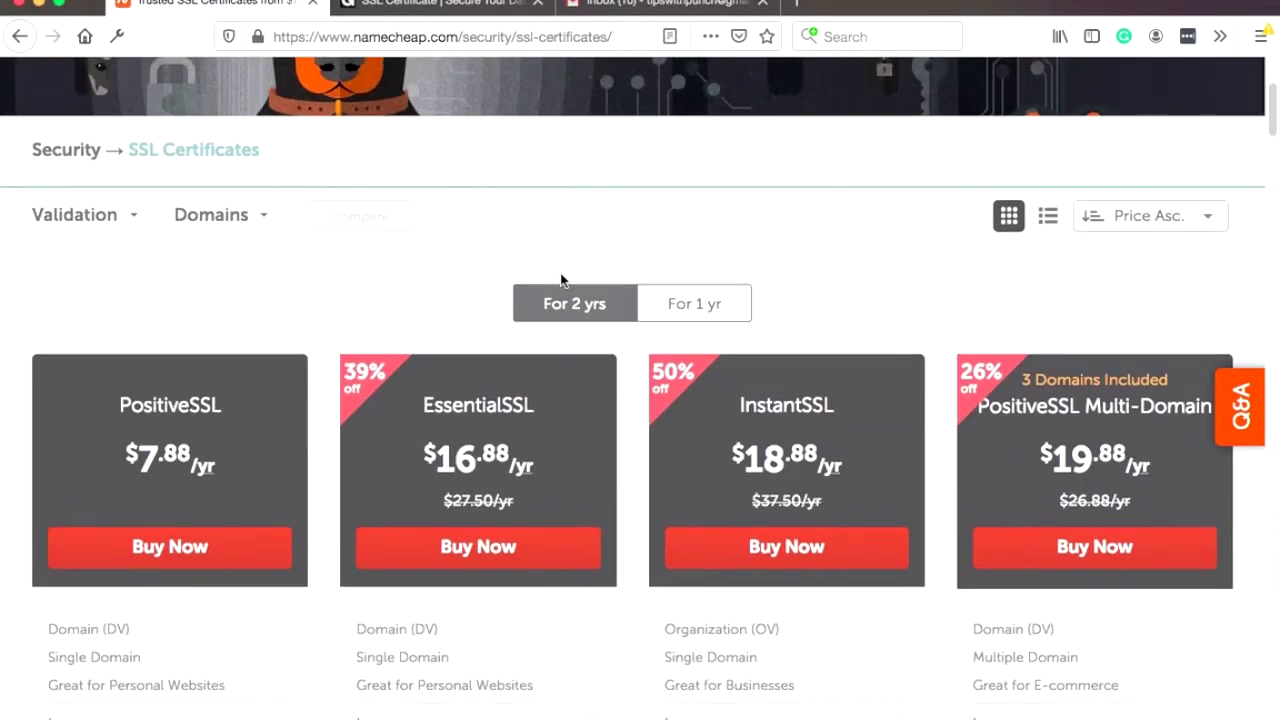
pyautogui.click(741, 314)
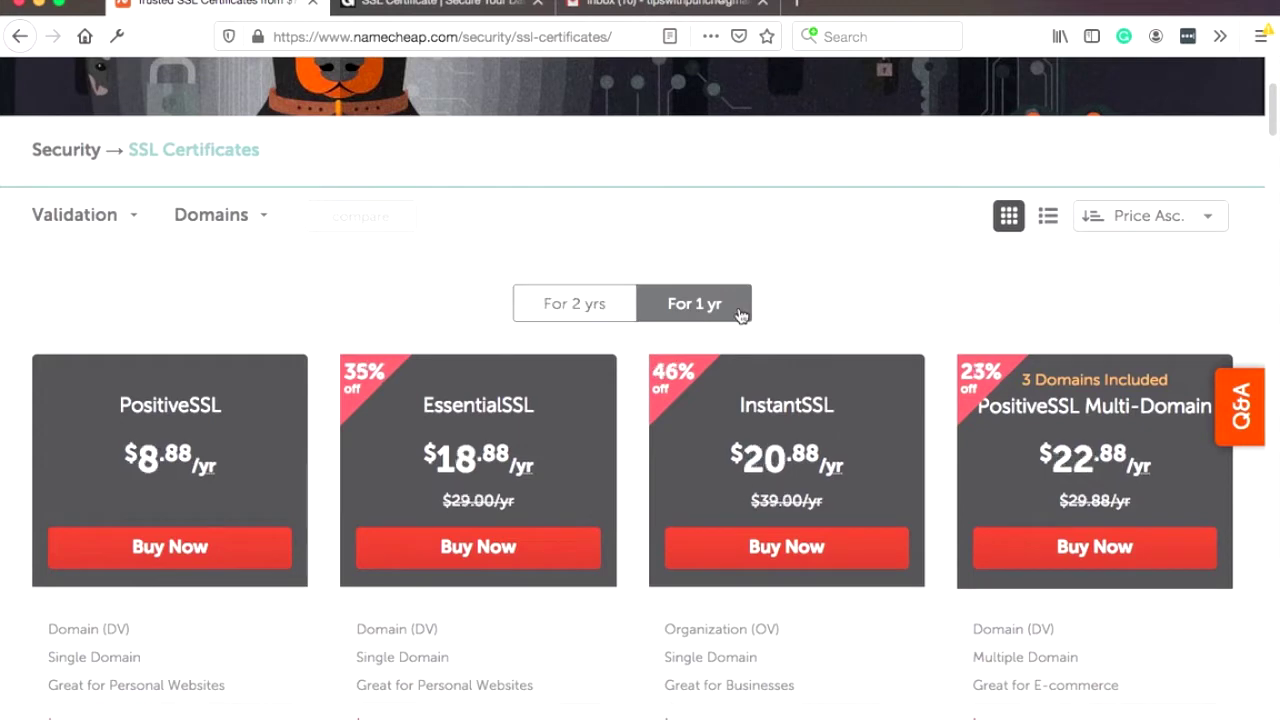
pyautogui.click(224, 222)
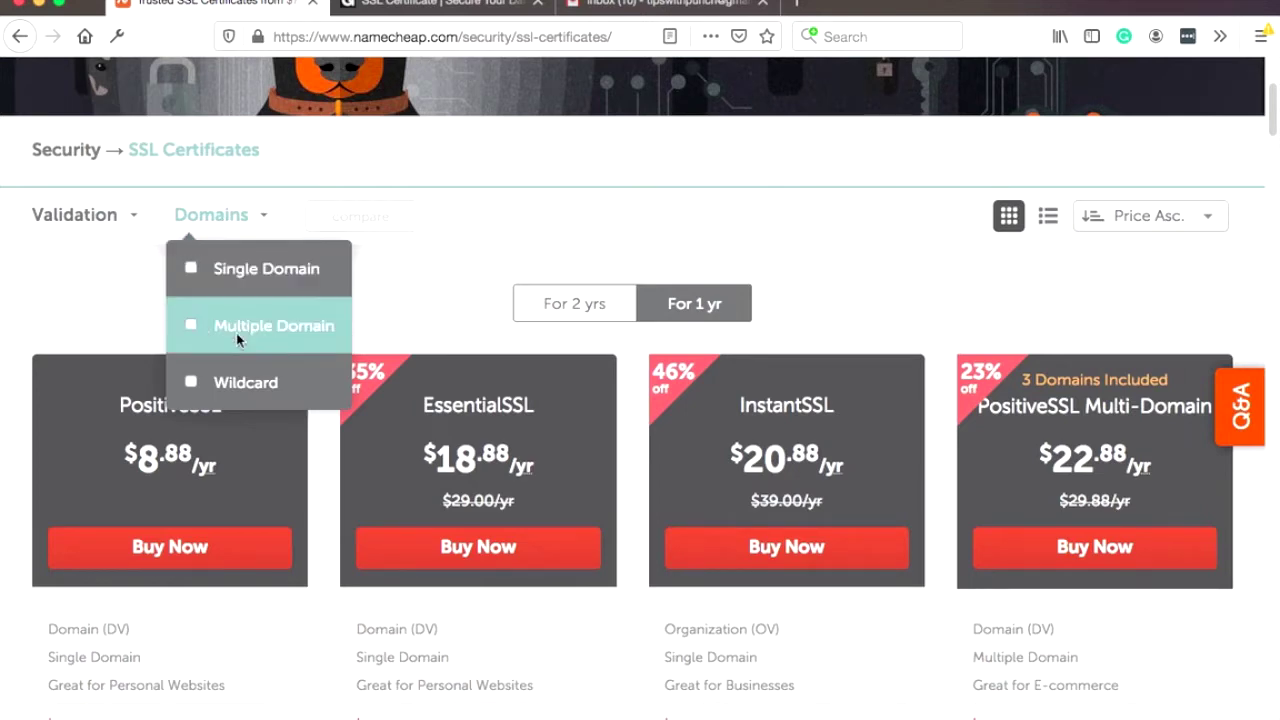
pyautogui.click(250, 383)
pyautogui.scroll(-2, 380, 359)
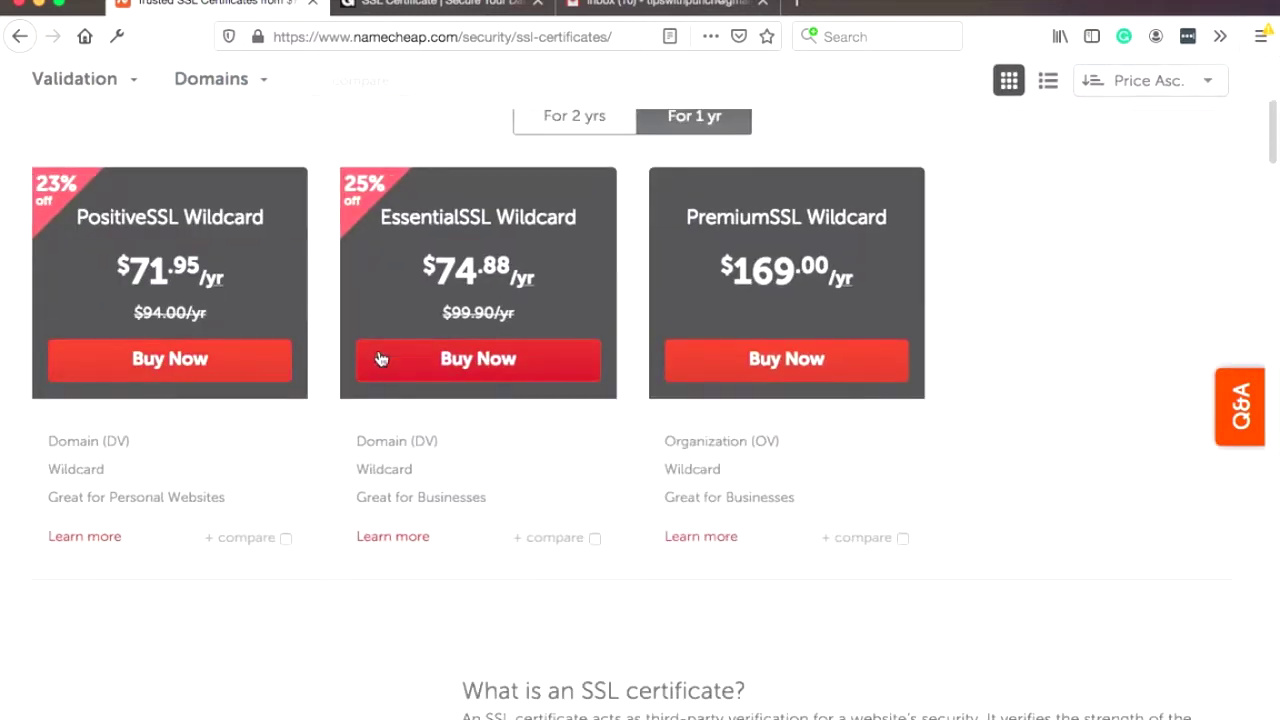
pyautogui.scroll(3, 357, 363)
# Add Multiple Domain certificates to the filter, then show only Single Domain certificates
pyautogui.click(220, 317)
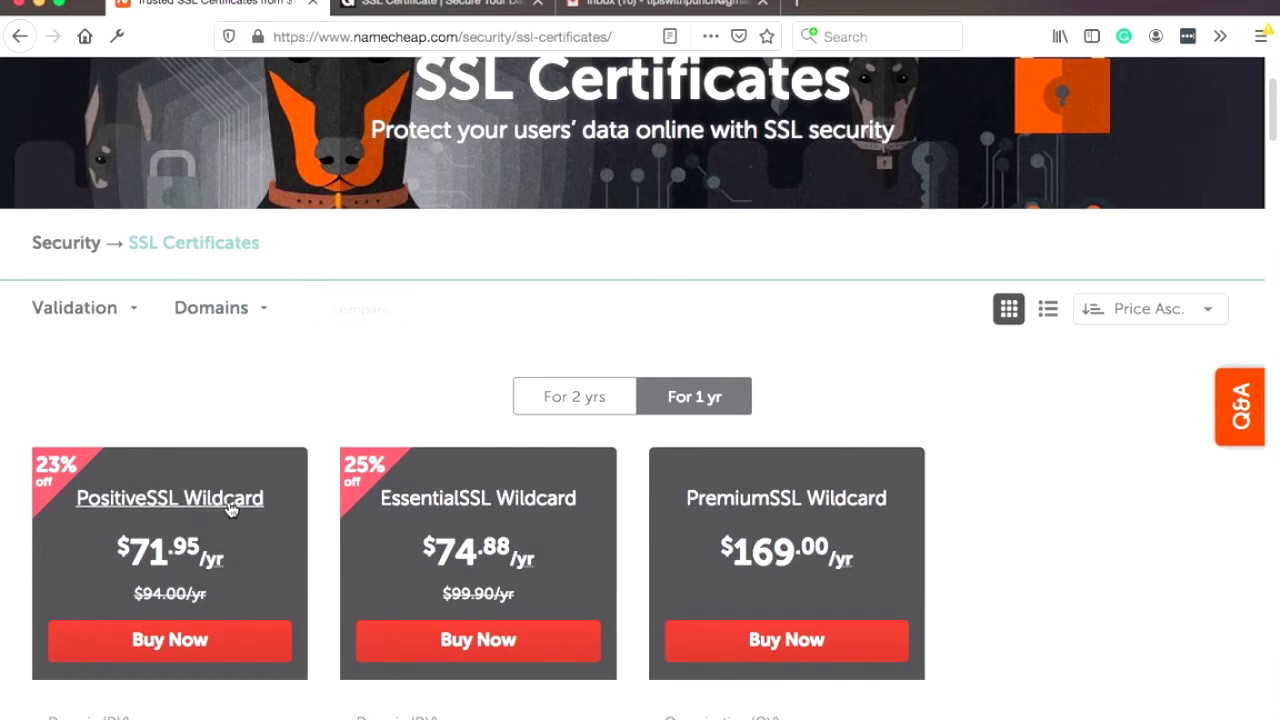
pyautogui.moveTo(223, 309)
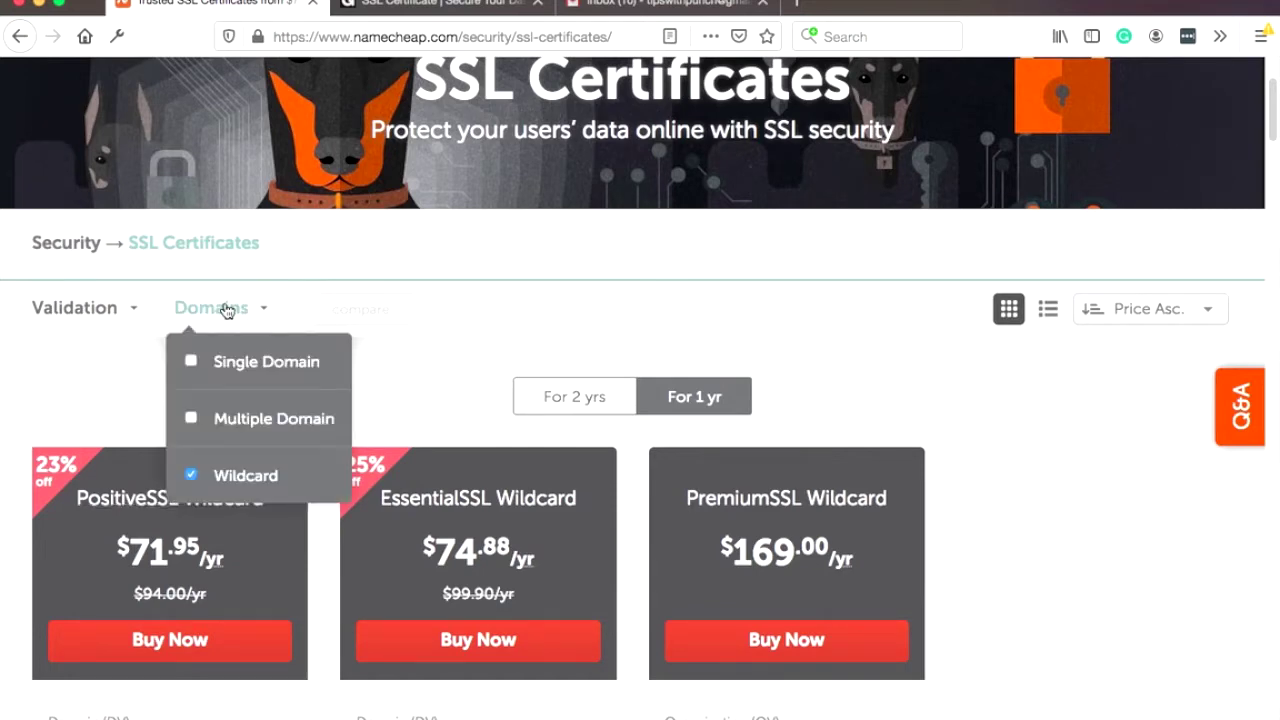
pyautogui.click(253, 438)
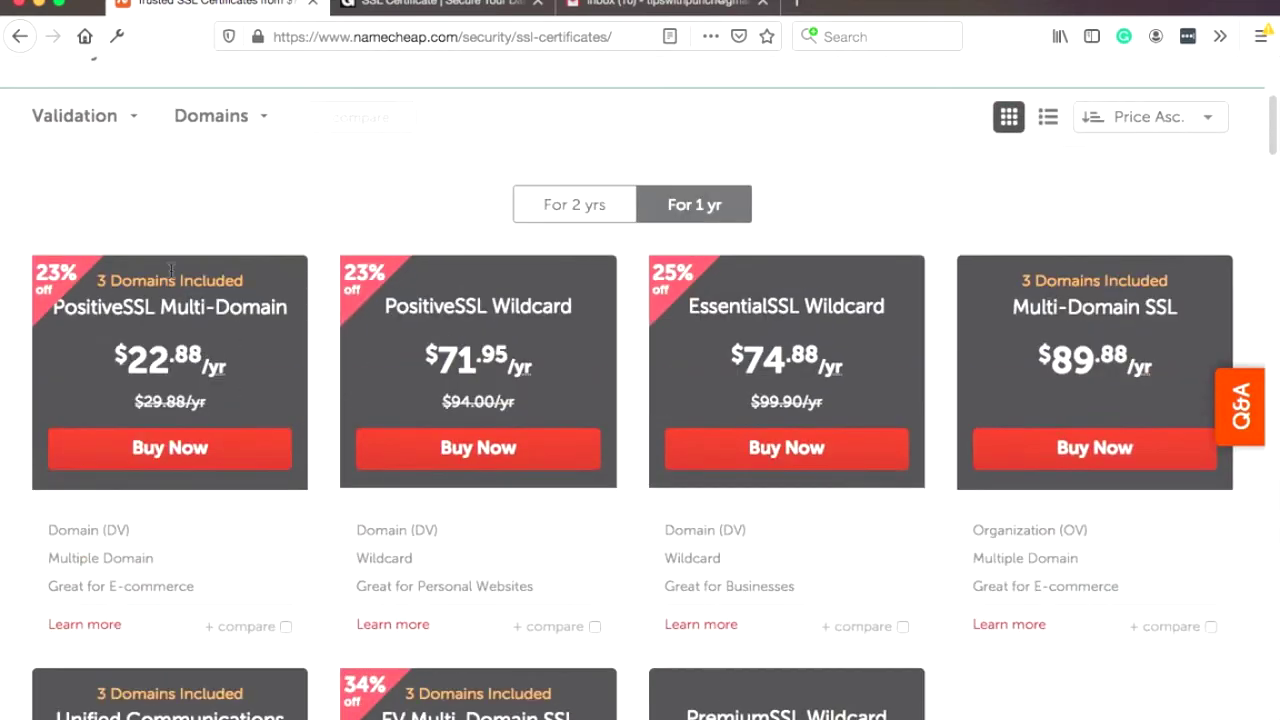
pyautogui.scroll(1, 197, 309)
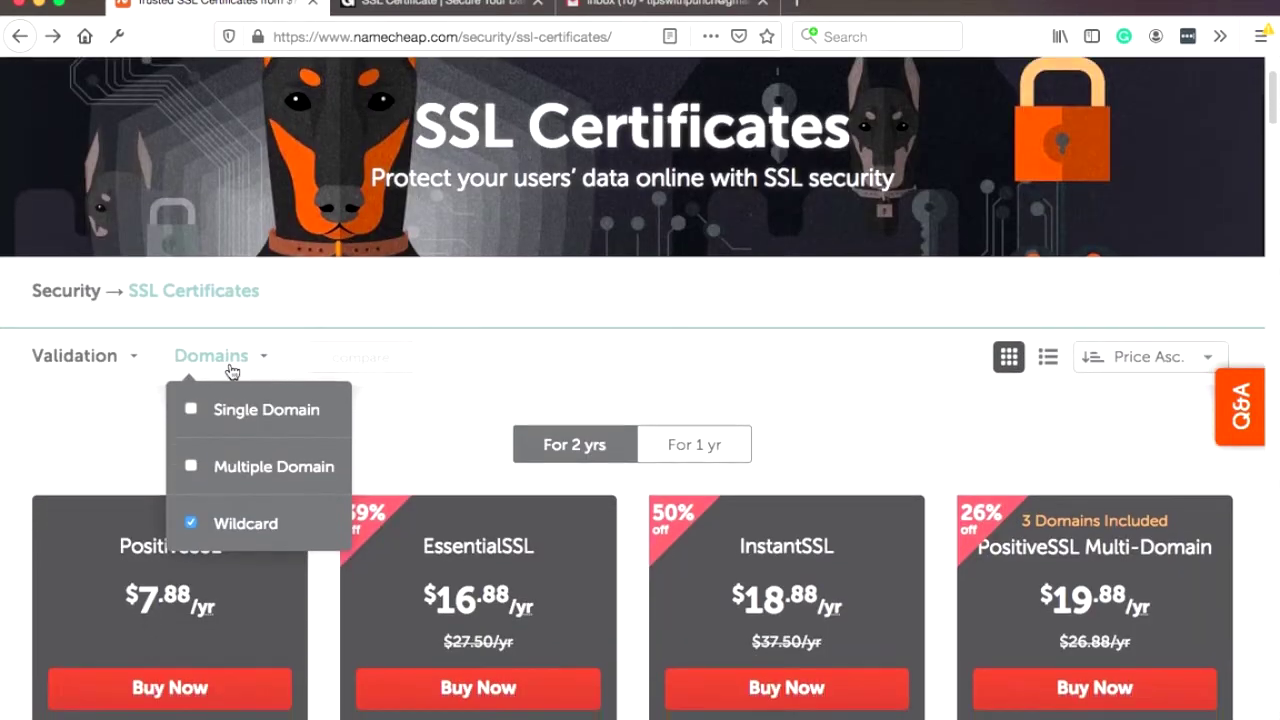
pyautogui.click(192, 523)
pyautogui.click(200, 425)
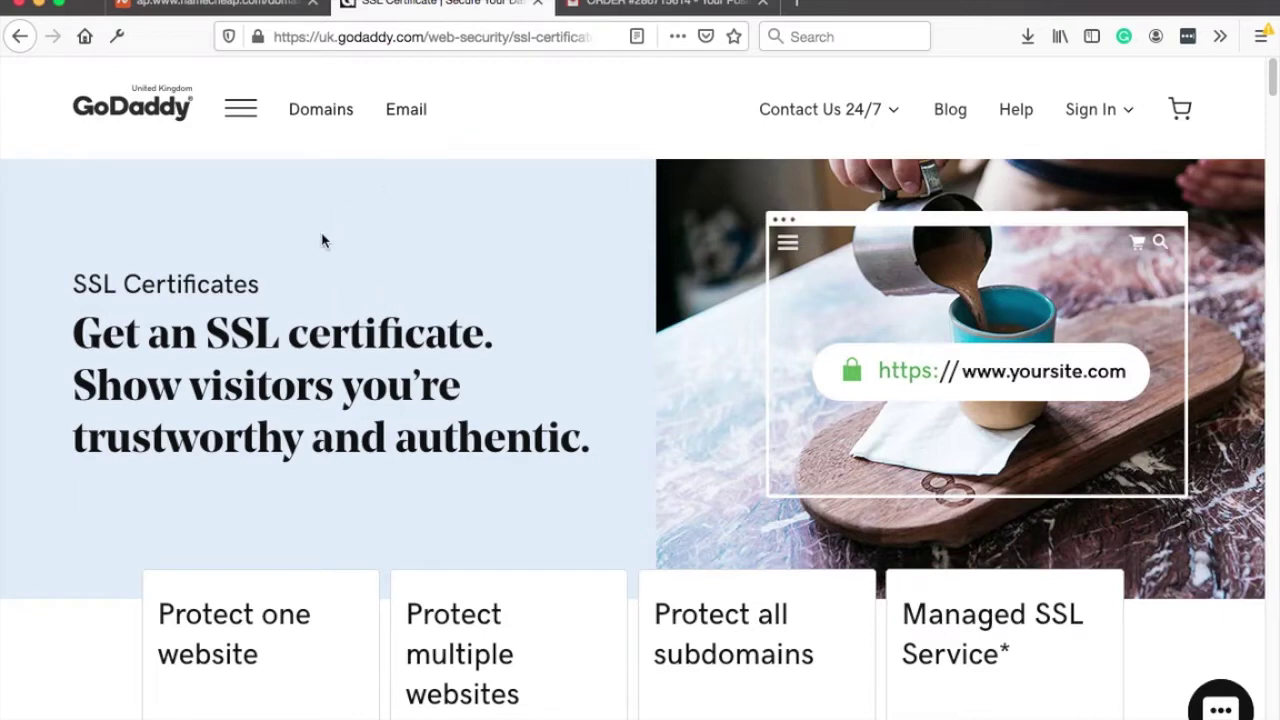
pyautogui.scroll(-5, 375, 240)
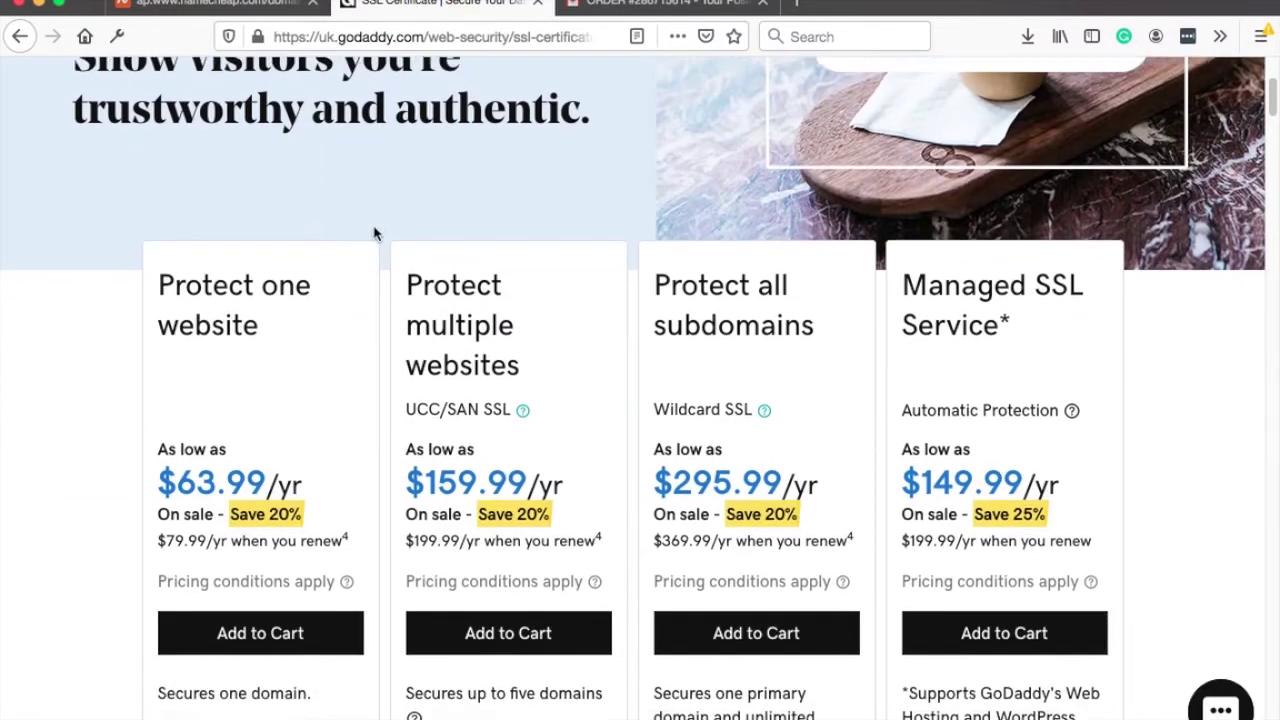
pyautogui.scroll(-1, 375, 234)
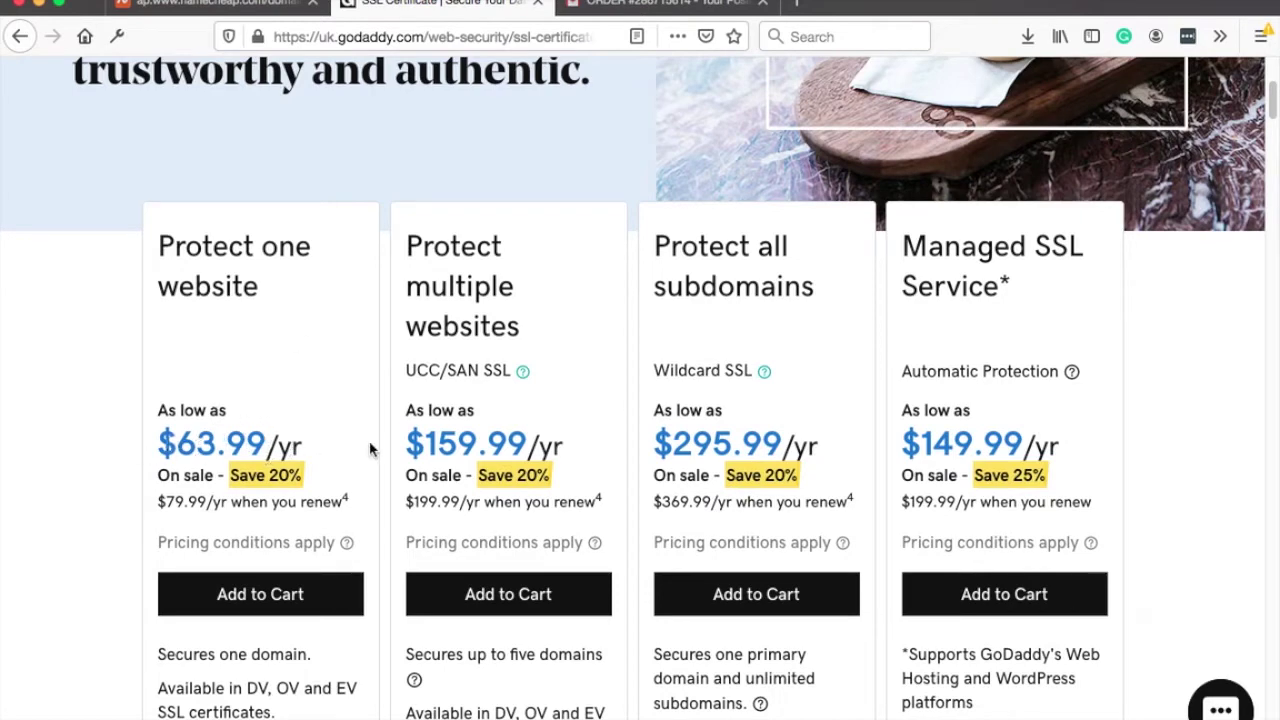
pyautogui.scroll(-1, 330, 392)
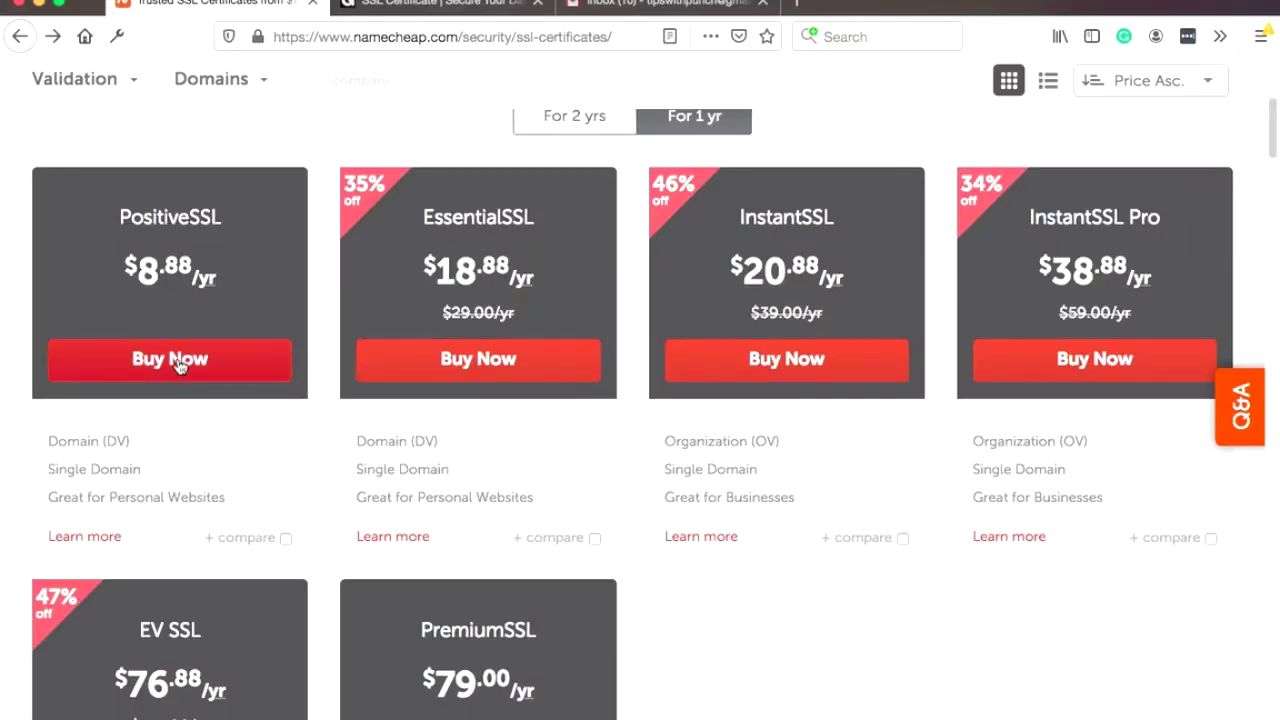
# Add PositiveSSL to the cart and remove the PositiveSSL Wildcard
pyautogui.click(150, 362)
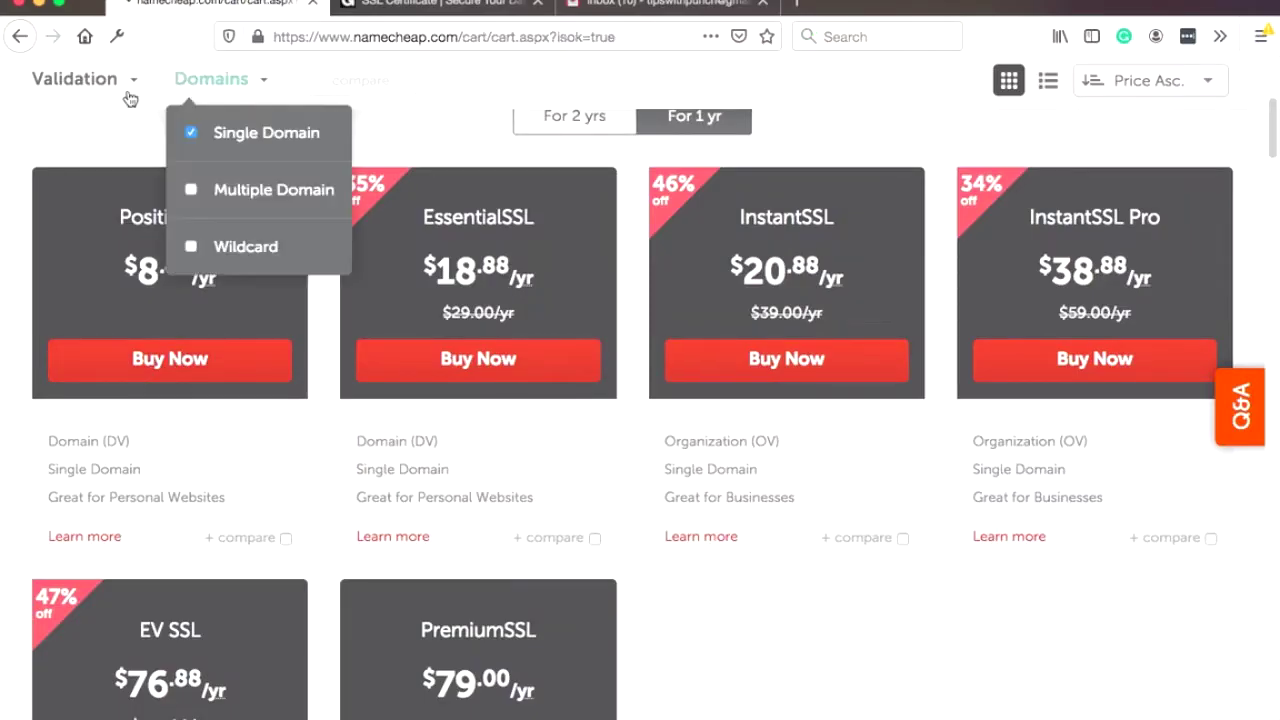
pyautogui.scroll(-1, 766, 505)
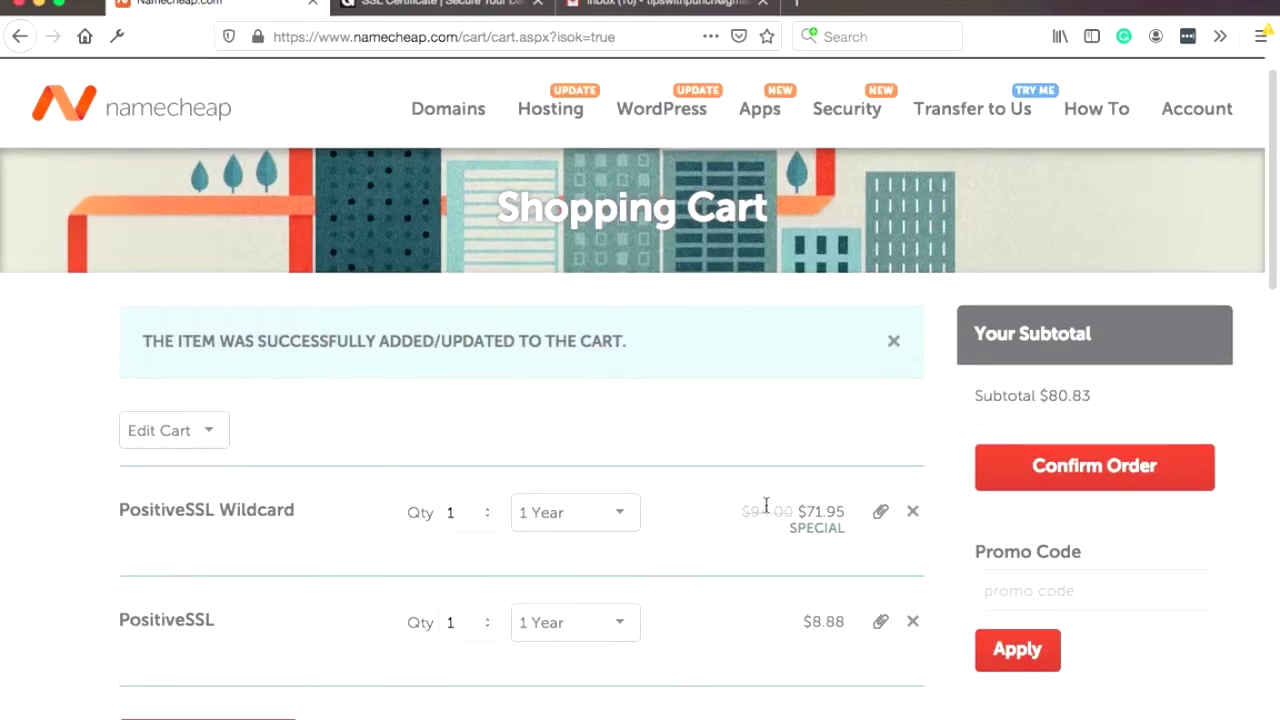
pyautogui.click(913, 516)
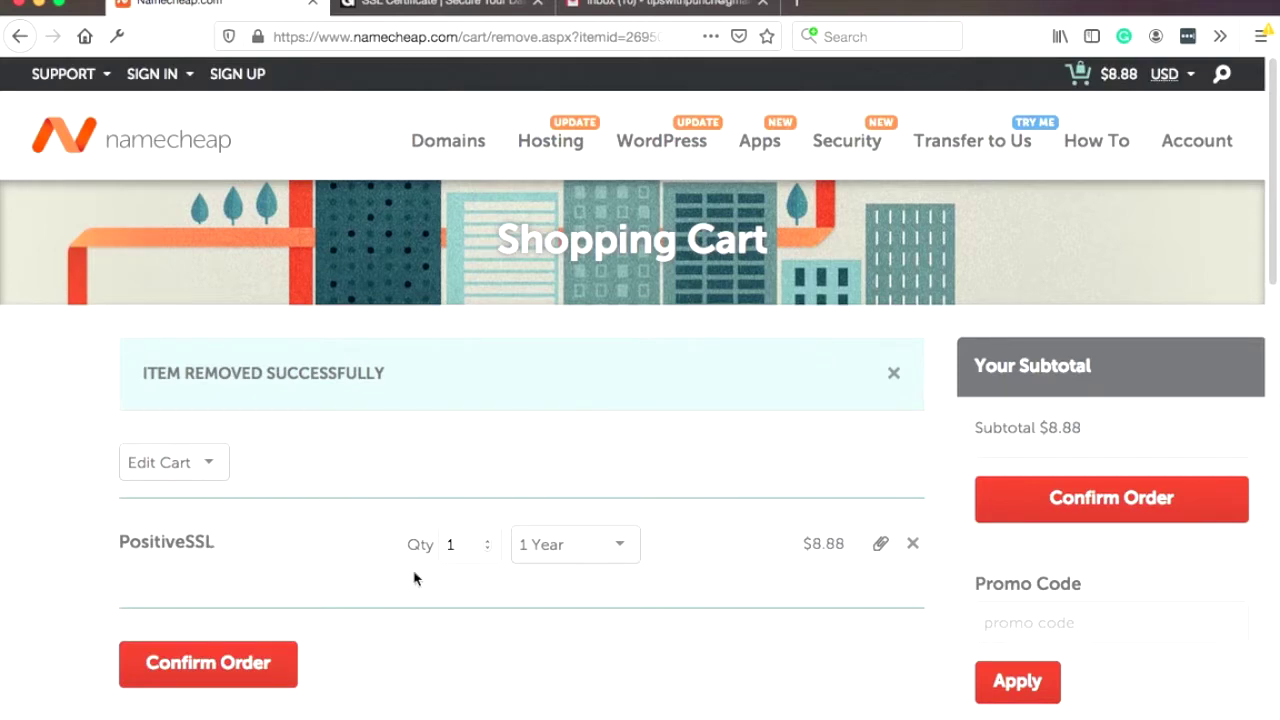
# Keep the 1 Year term for PositiveSSL and confirm the order
pyautogui.click(558, 548)
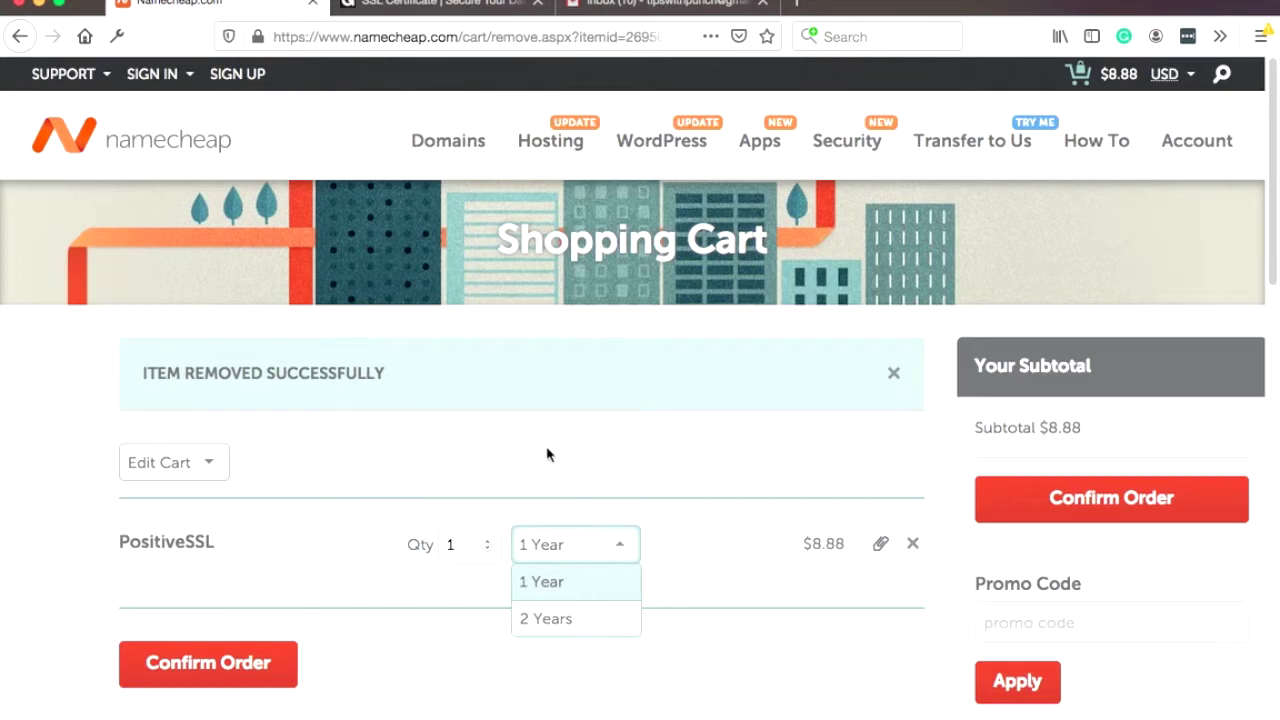
pyautogui.click(735, 452)
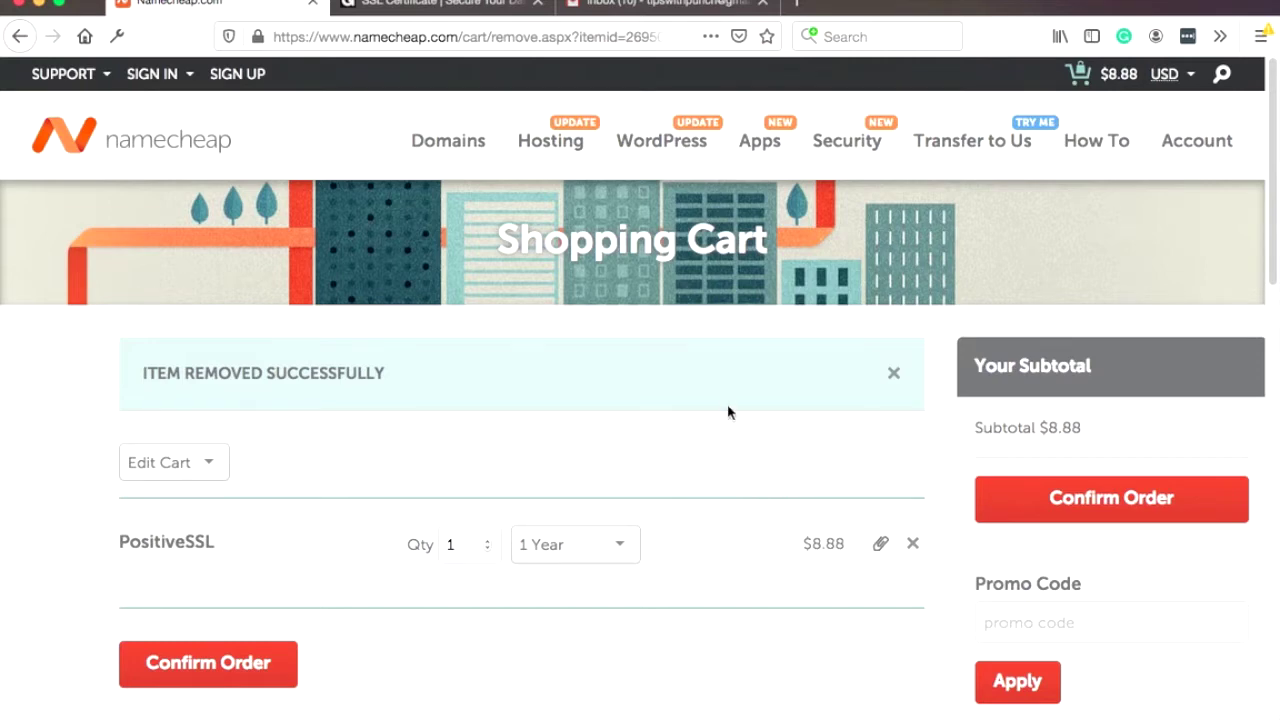
pyautogui.scroll(-1, 748, 401)
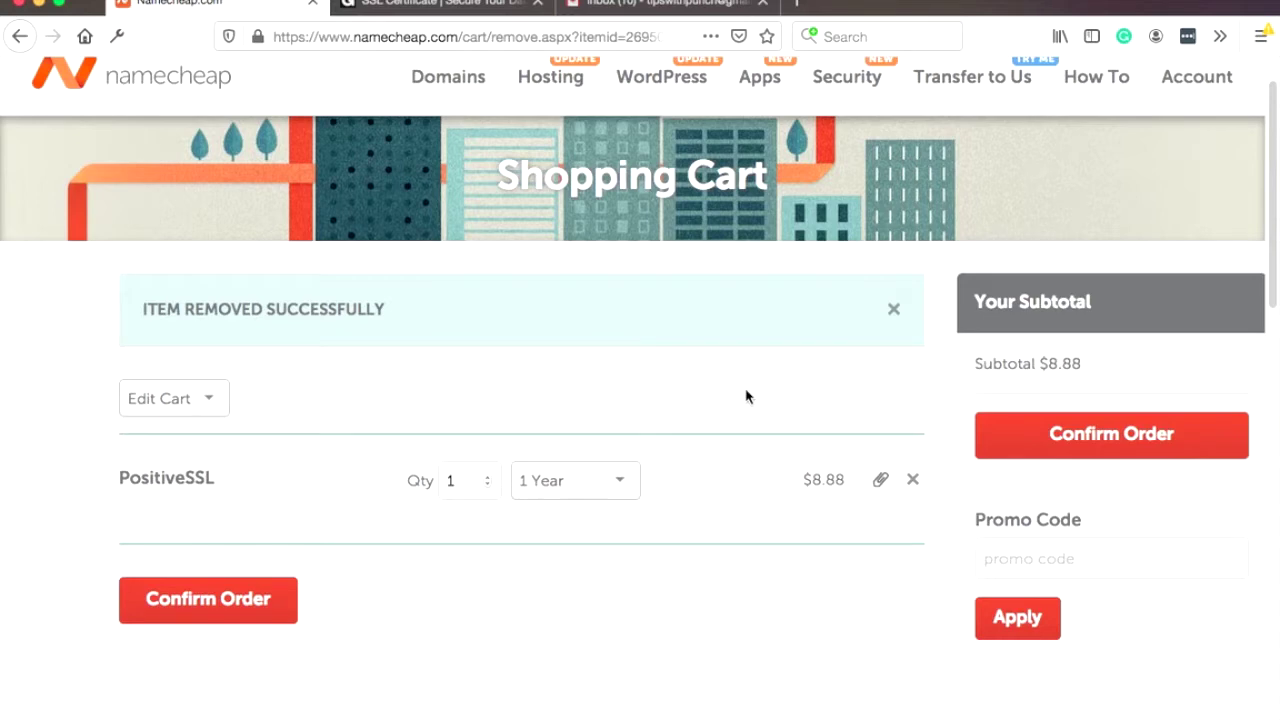
pyautogui.scroll(1, 746, 396)
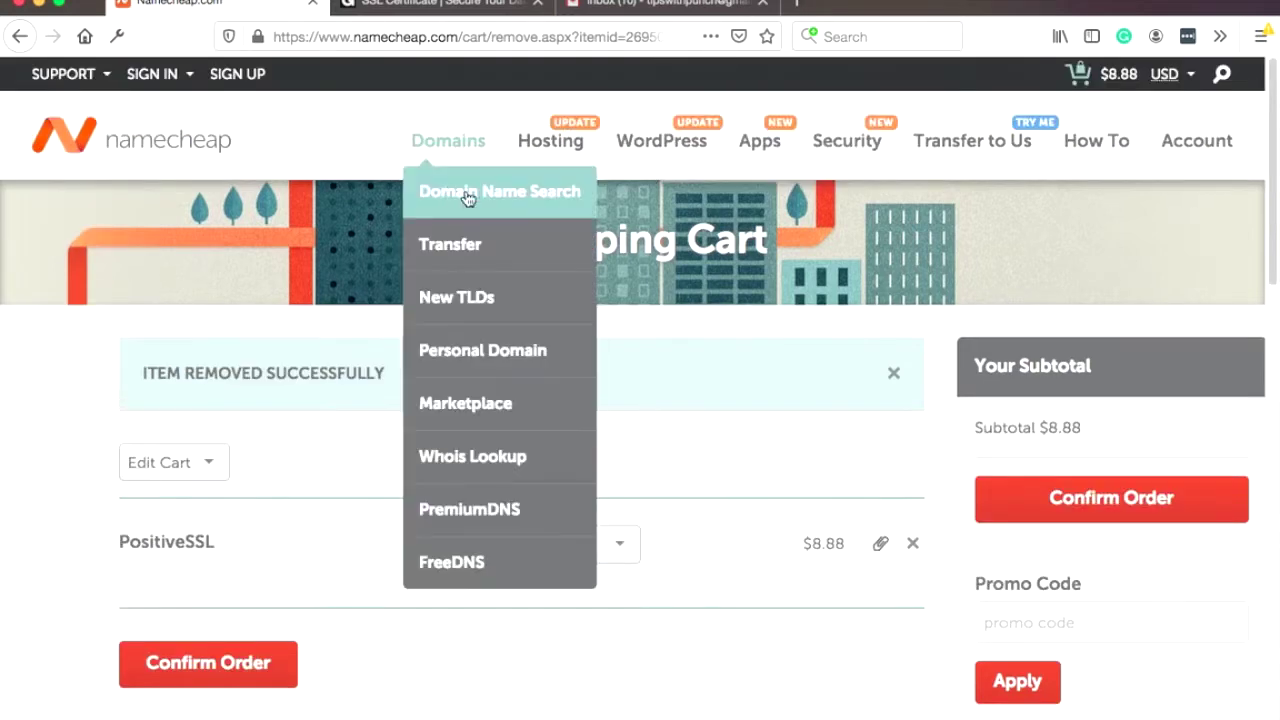
pyautogui.click(1058, 500)
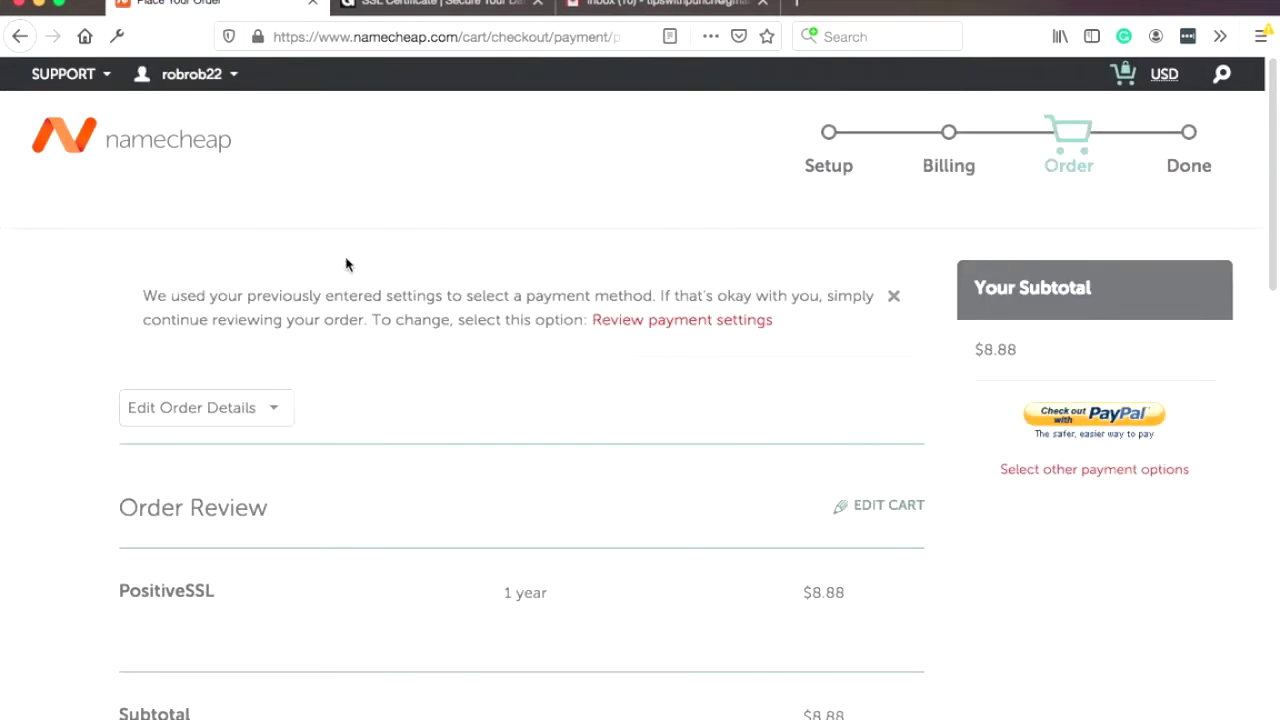
# Choose 'Check out with PayPal' for the $8.88 PositiveSSL order
pyautogui.scroll(-5, 379, 295)
pyautogui.scroll(5, 378, 297)
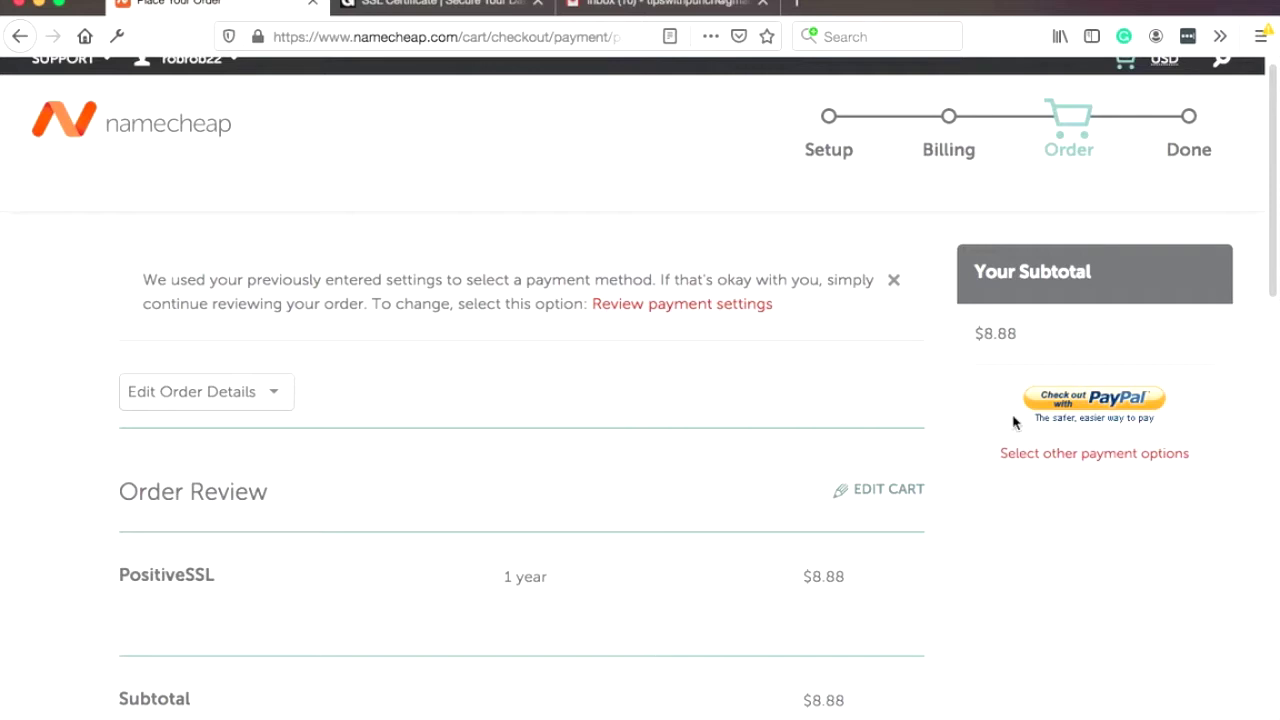
pyautogui.click(1091, 402)
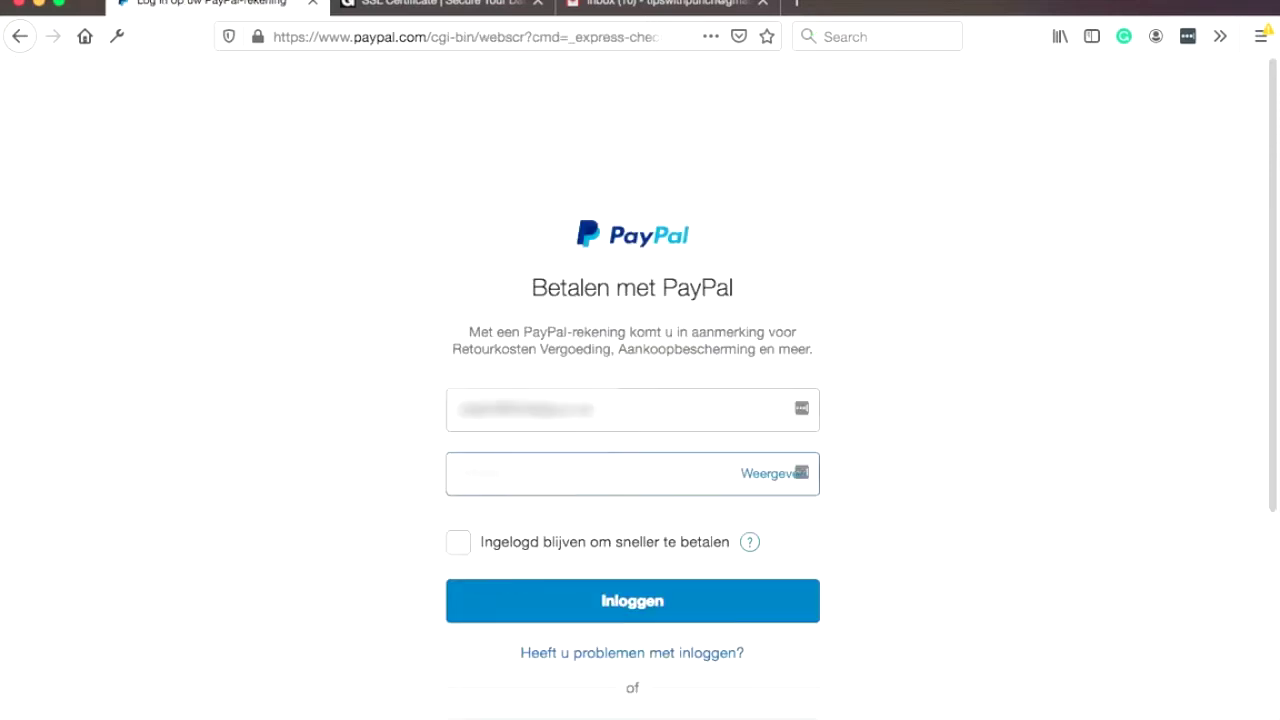
# Sign in to PayPal and pay the 8,88 USD order from PayPal Balance (USD)
pyautogui.click(591, 600)
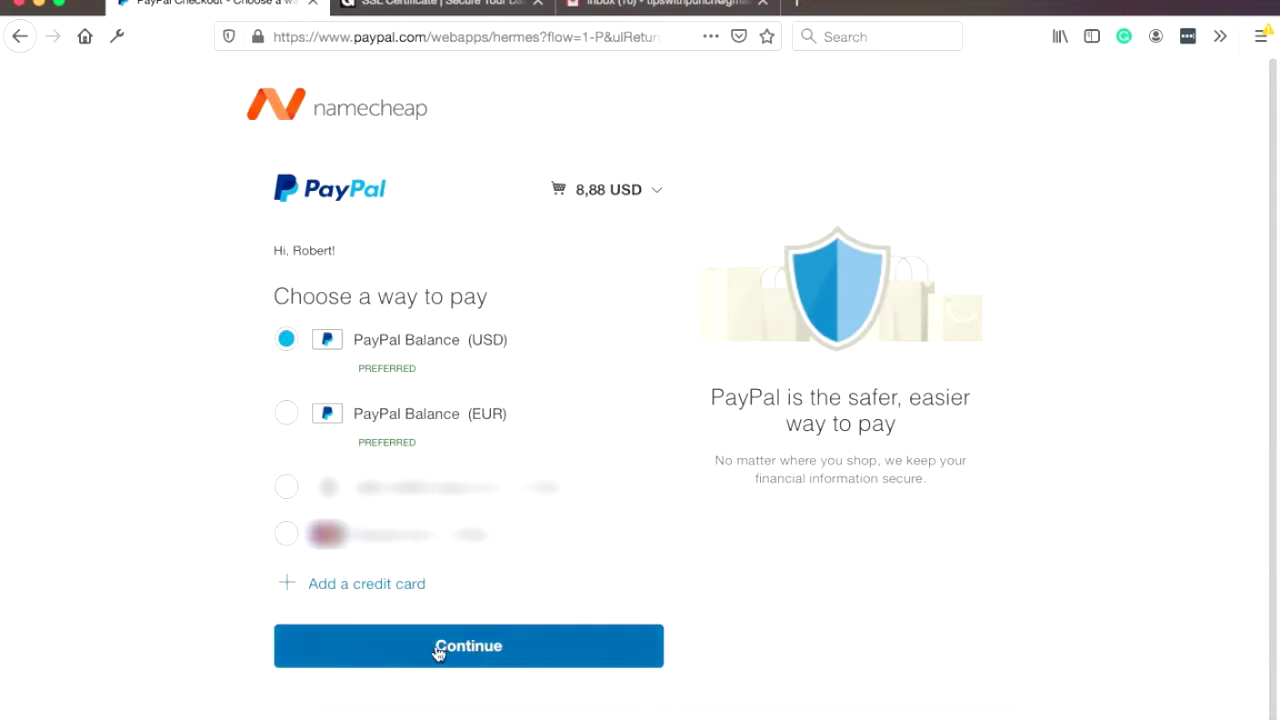
pyautogui.click(472, 647)
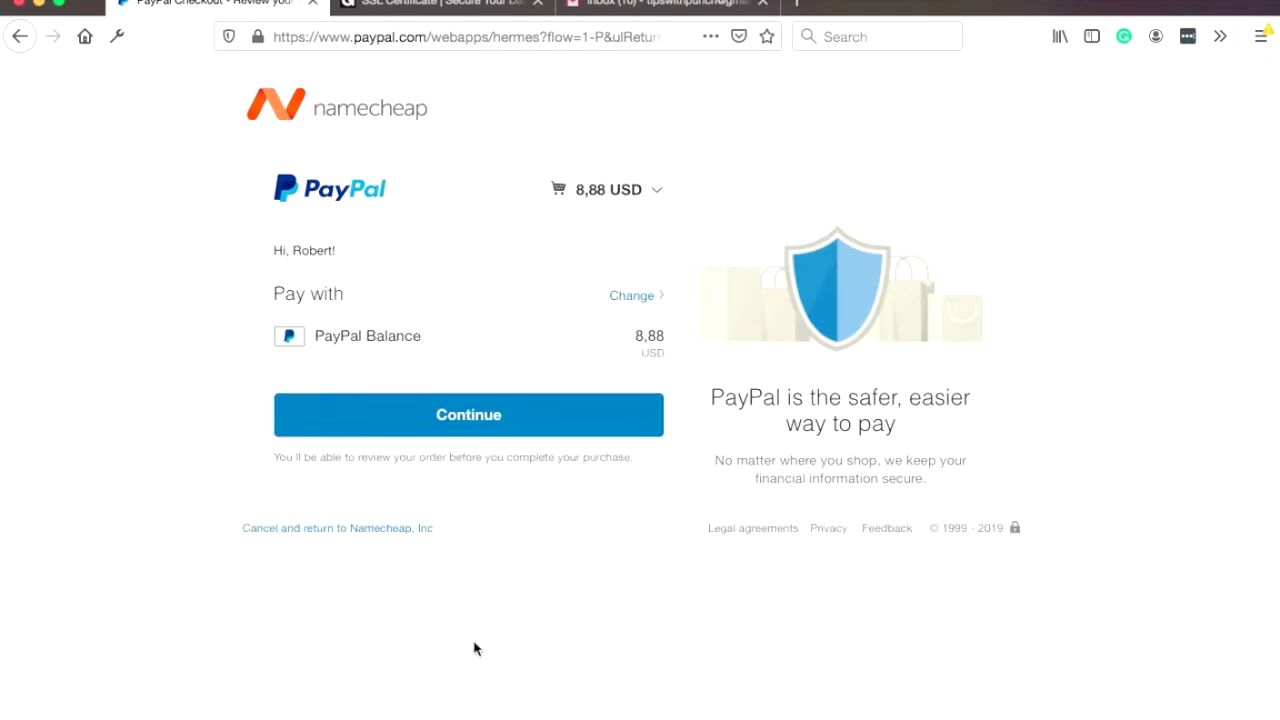
pyautogui.click(457, 420)
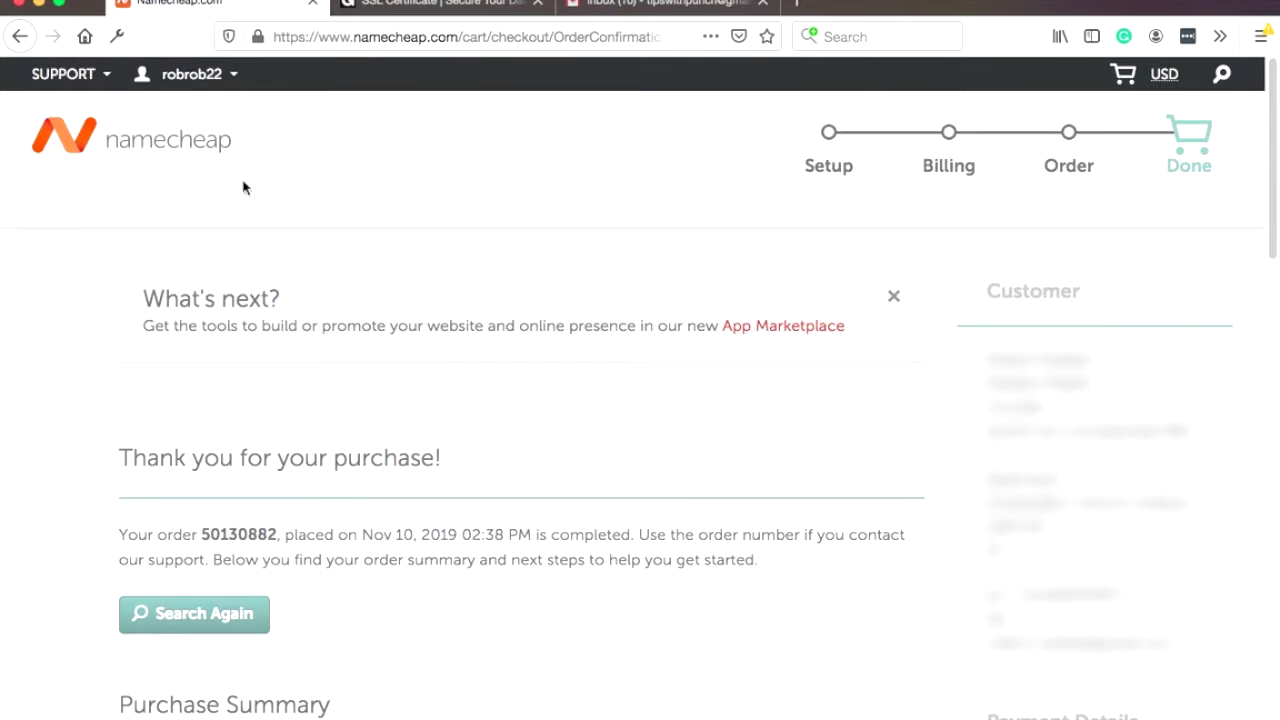
pyautogui.moveTo(210, 77)
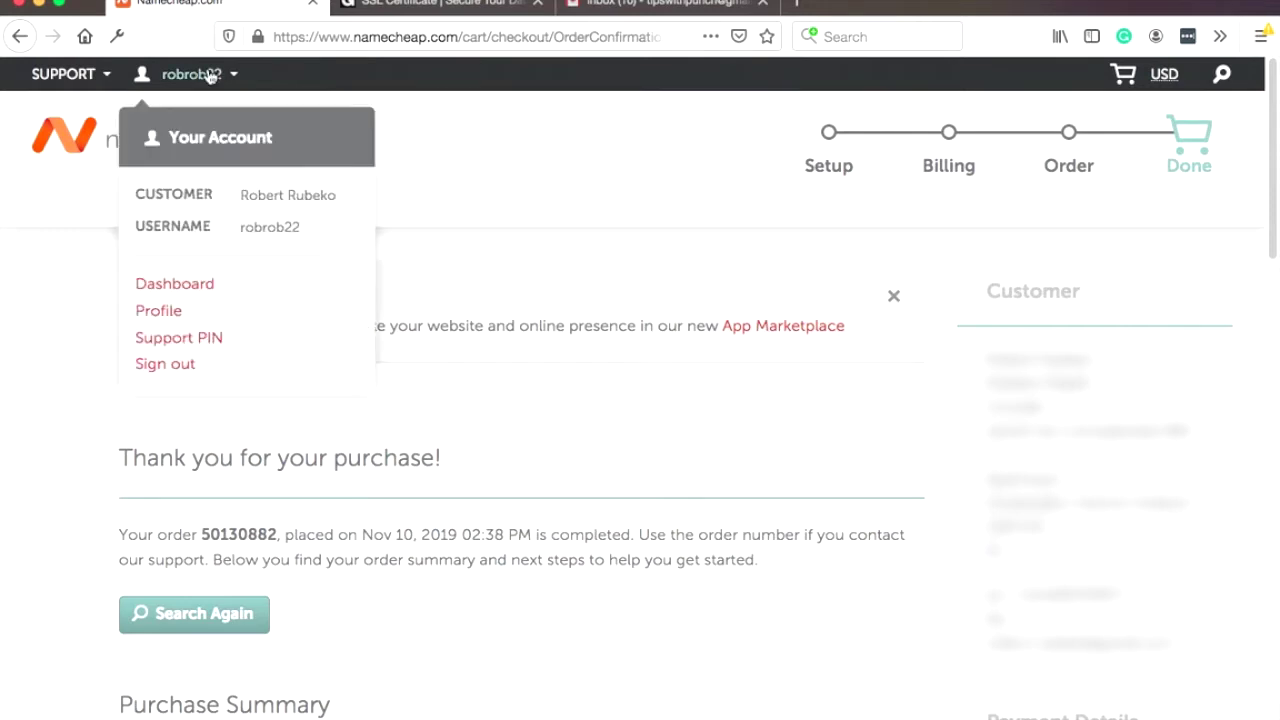
# From the dashboard's Product List, activate the purchased PositiveSSL certificate
pyautogui.click(194, 286)
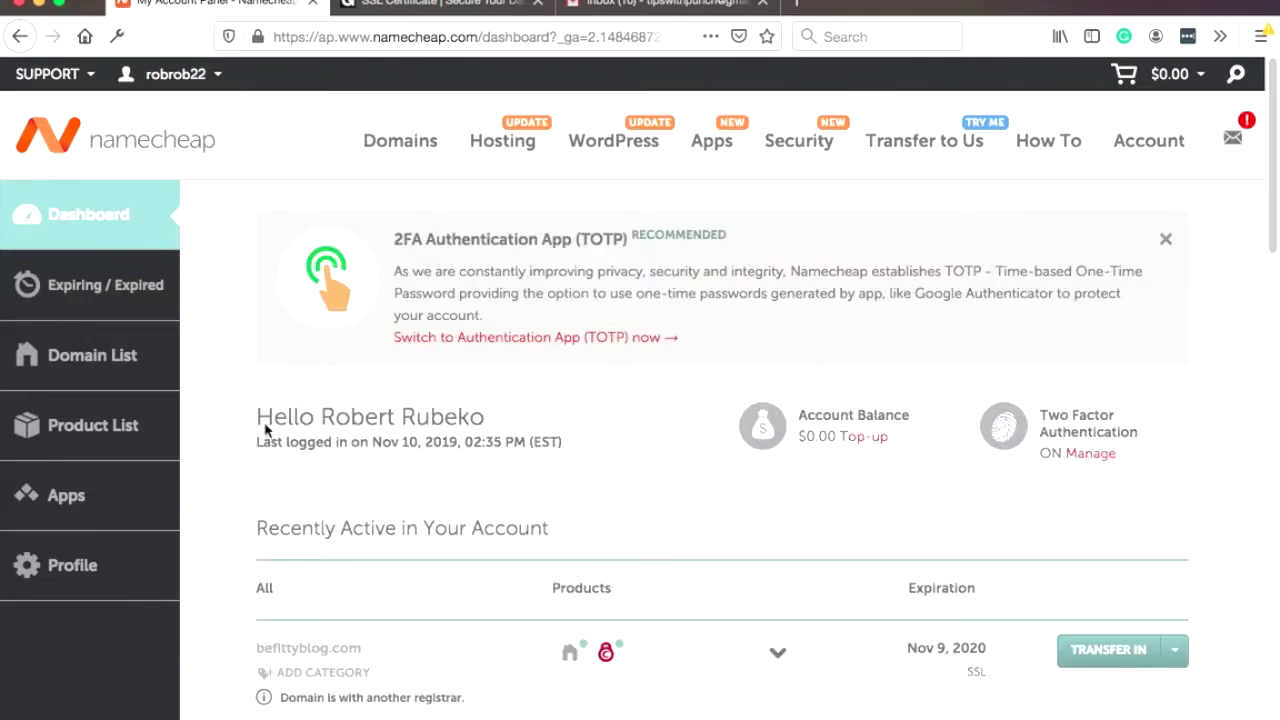
pyautogui.click(96, 431)
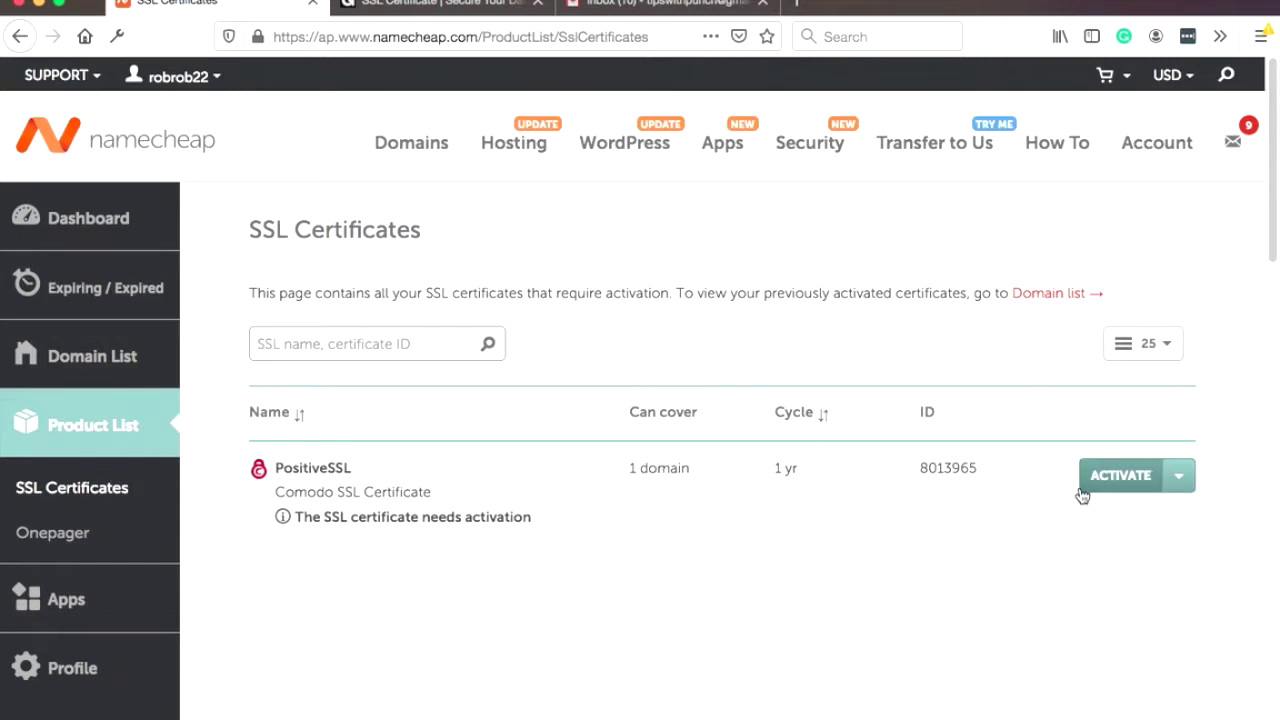
pyautogui.click(1176, 478)
pyautogui.click(1176, 478)
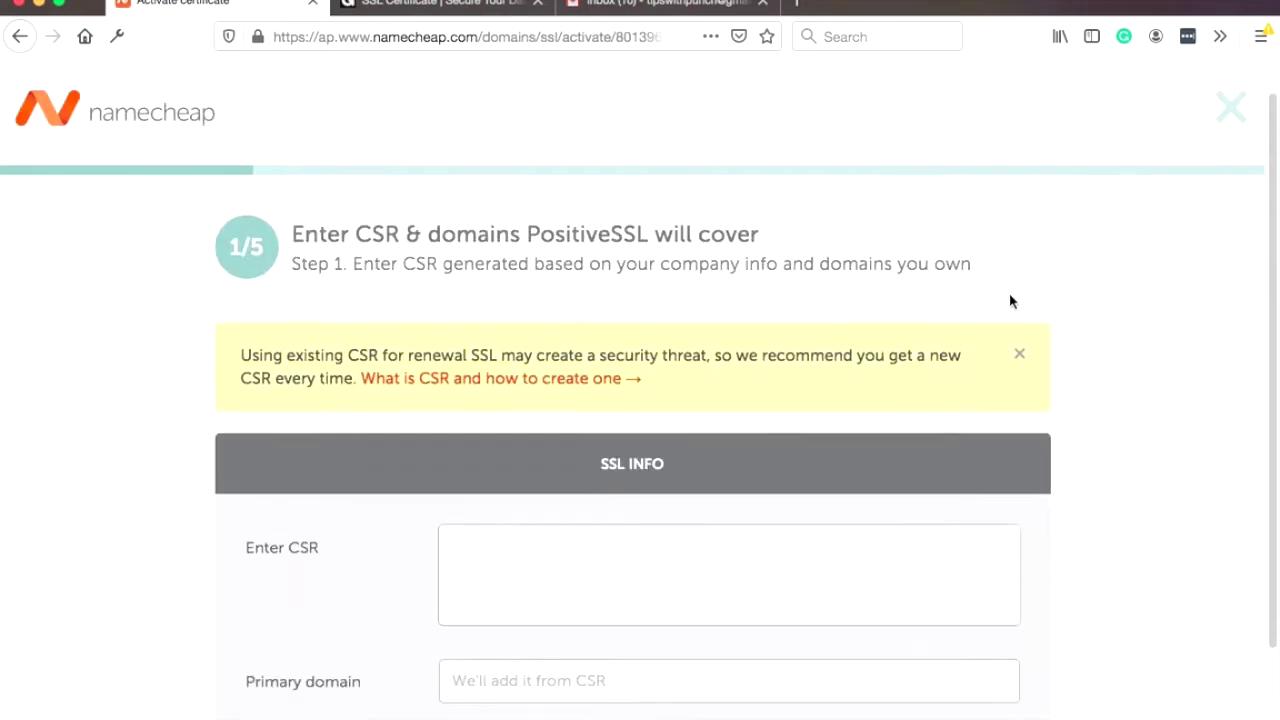
pyautogui.scroll(-2, 1013, 301)
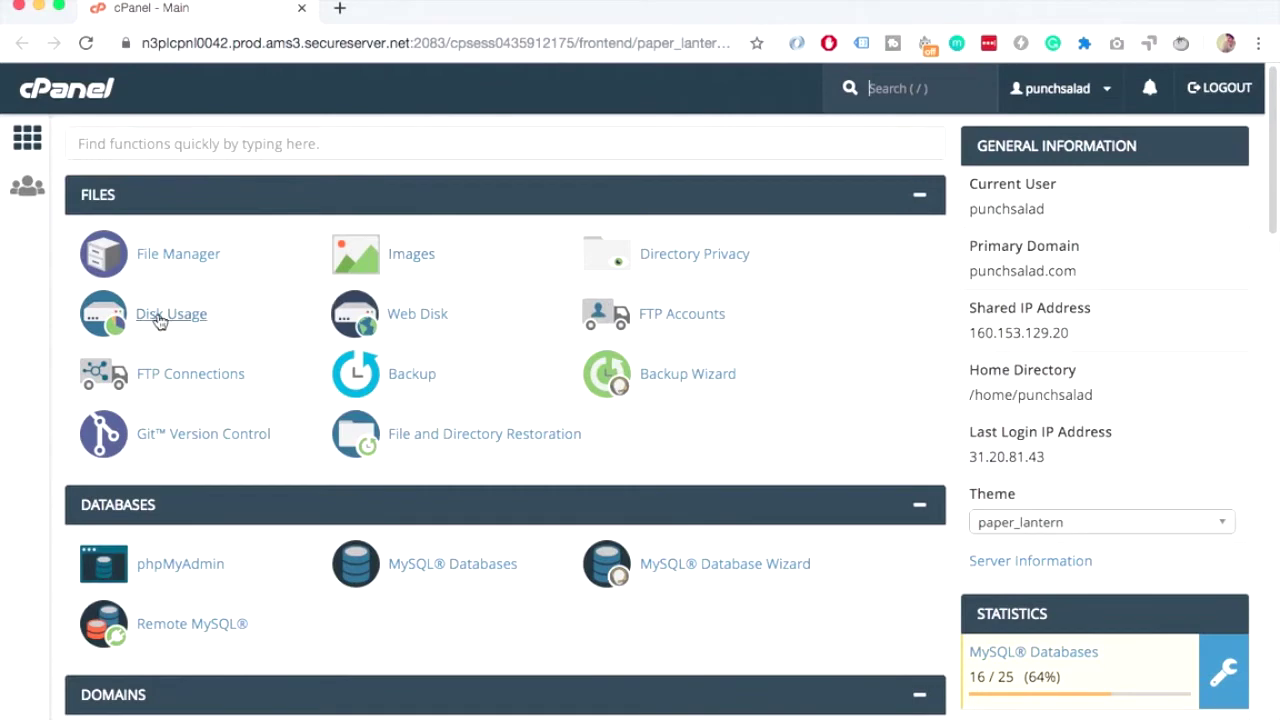
pyautogui.click(99, 139)
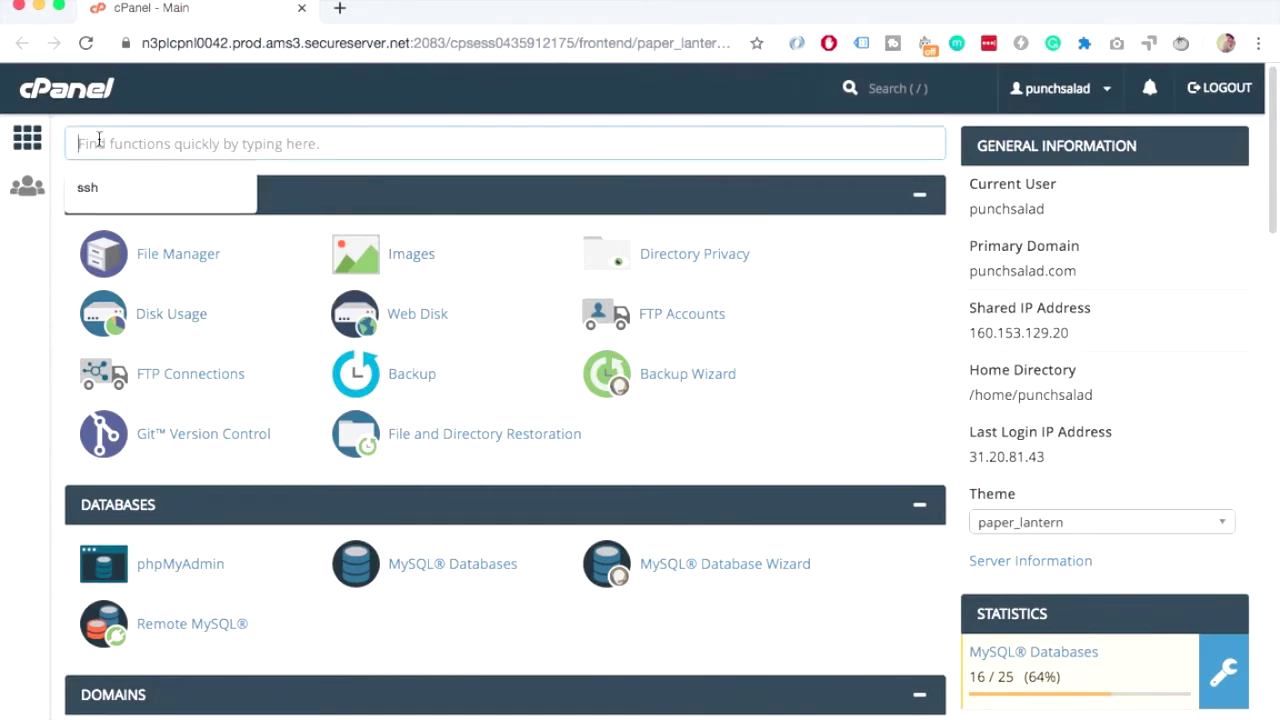
pyautogui.write('ssl')
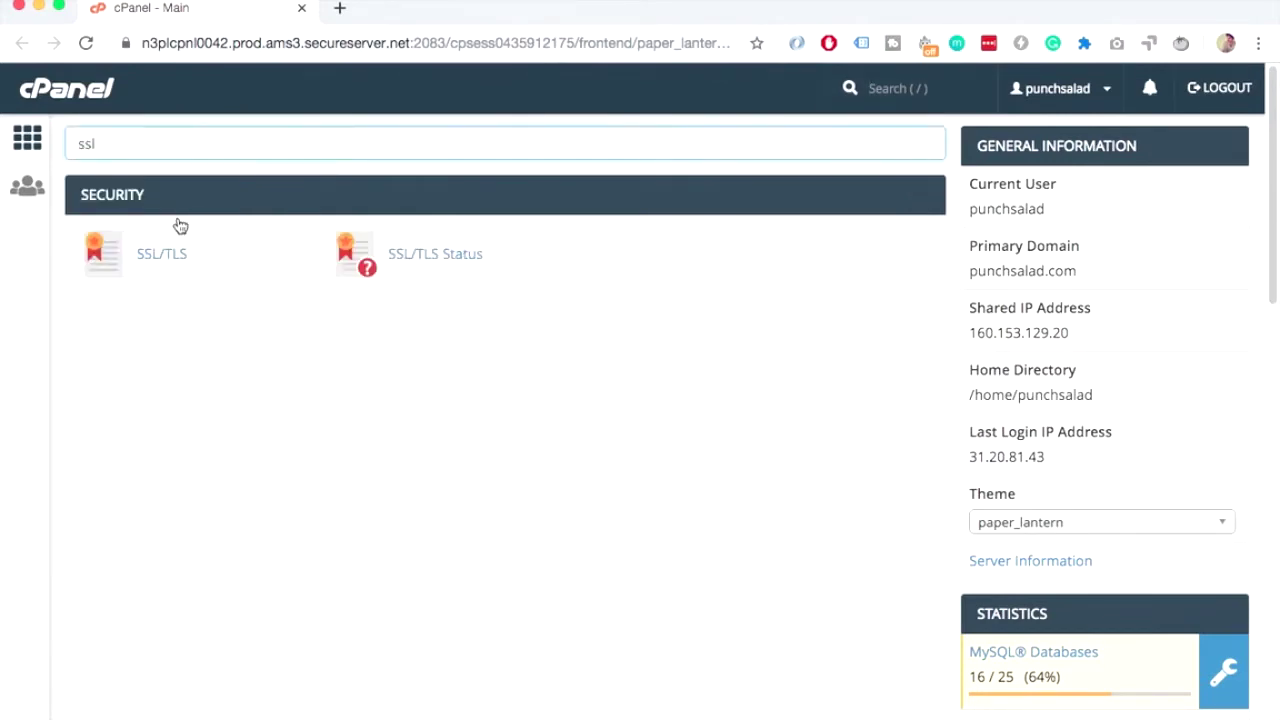
pyautogui.click(174, 262)
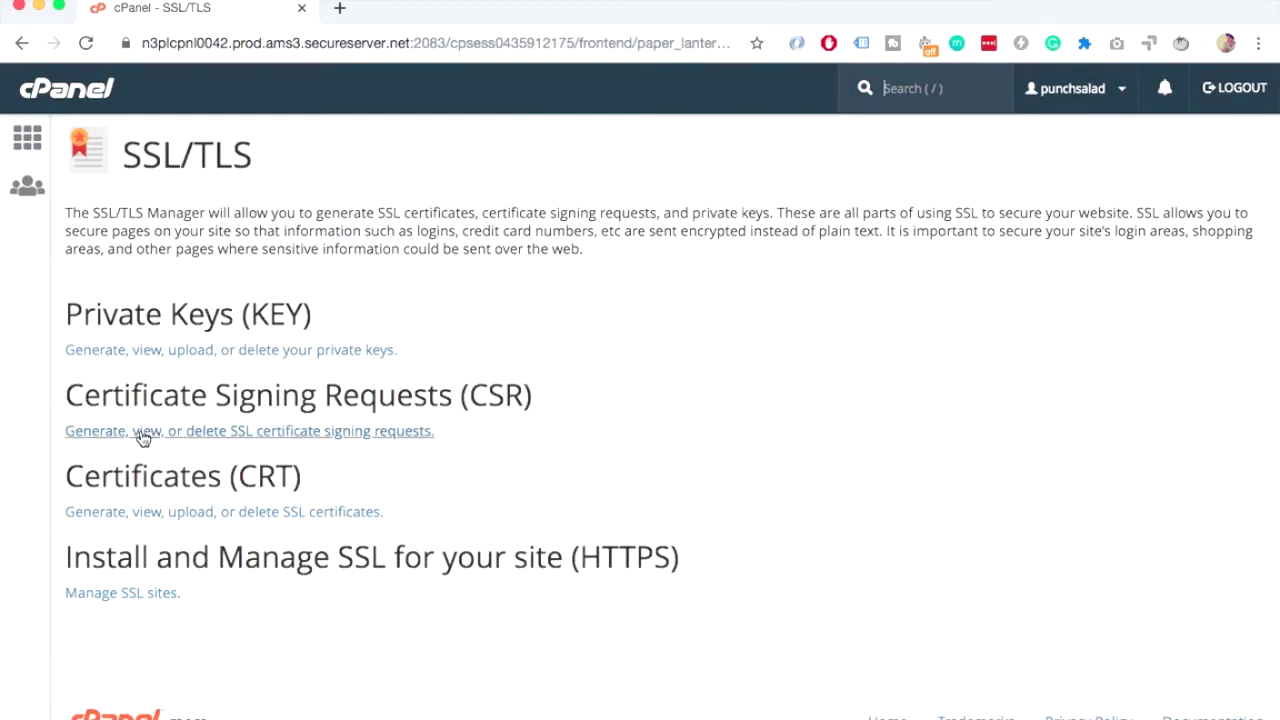
pyautogui.click(278, 432)
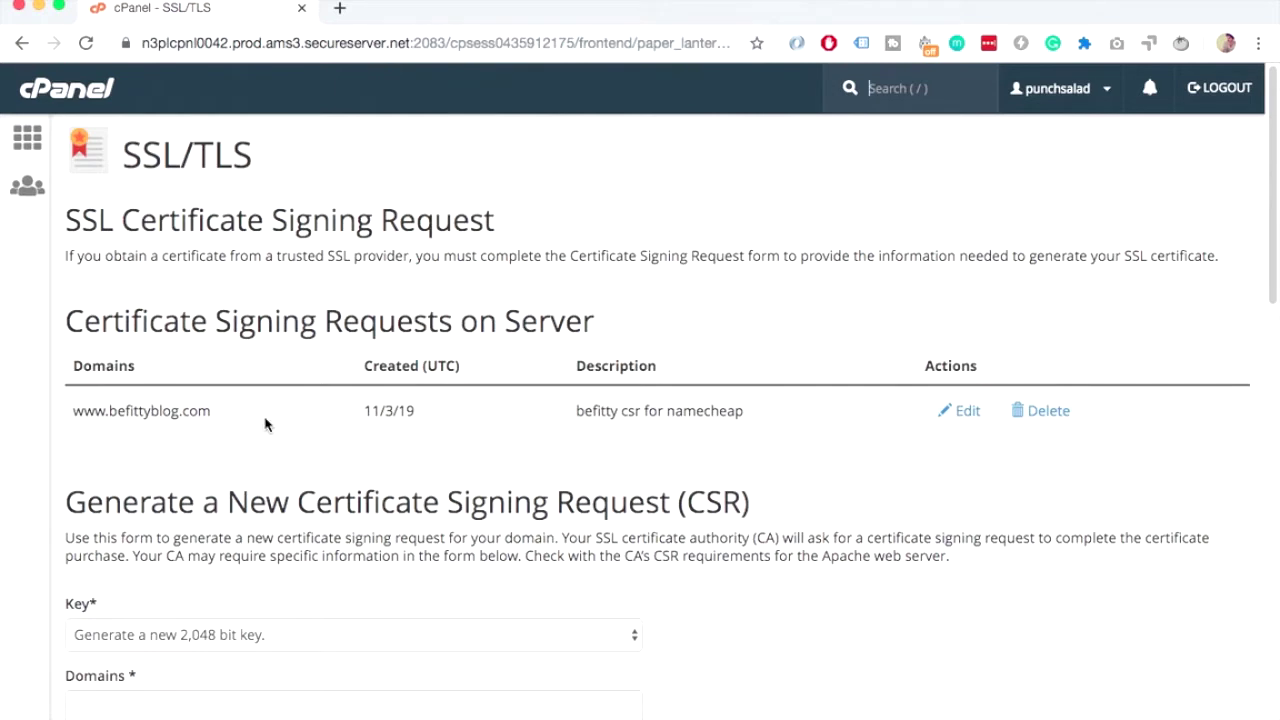
pyautogui.scroll(-3, 266, 421)
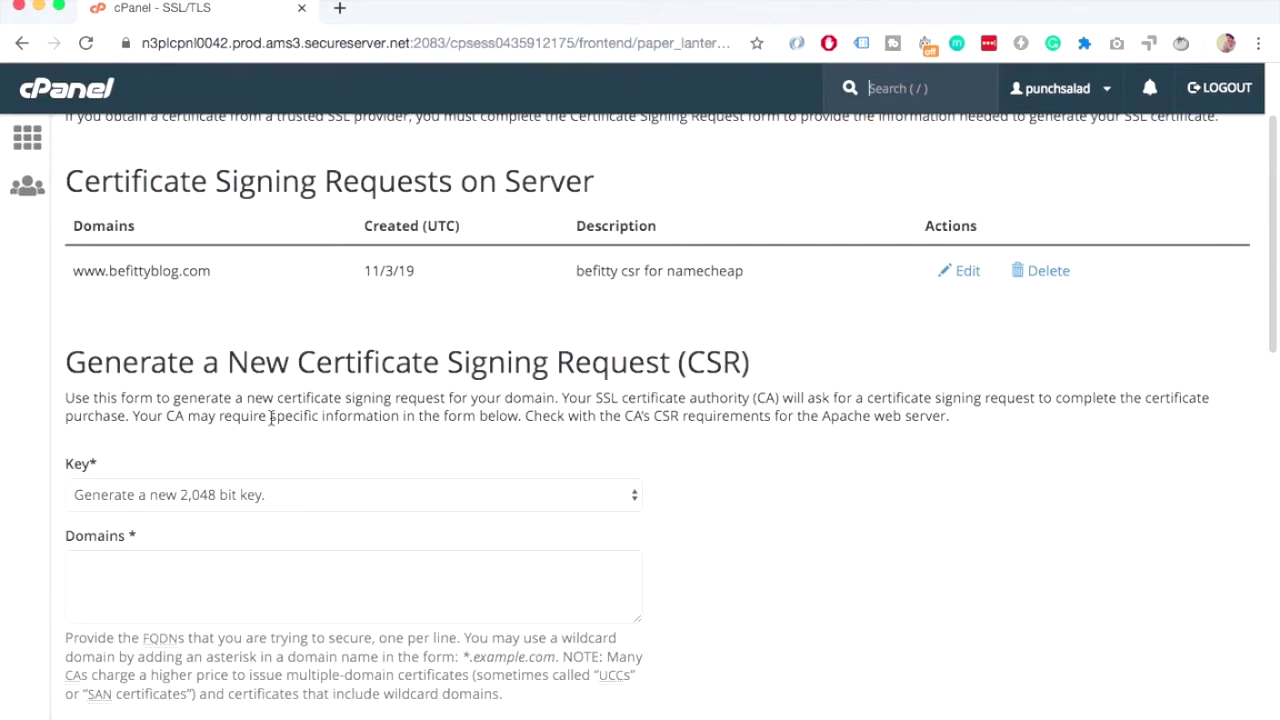
pyautogui.click(126, 571)
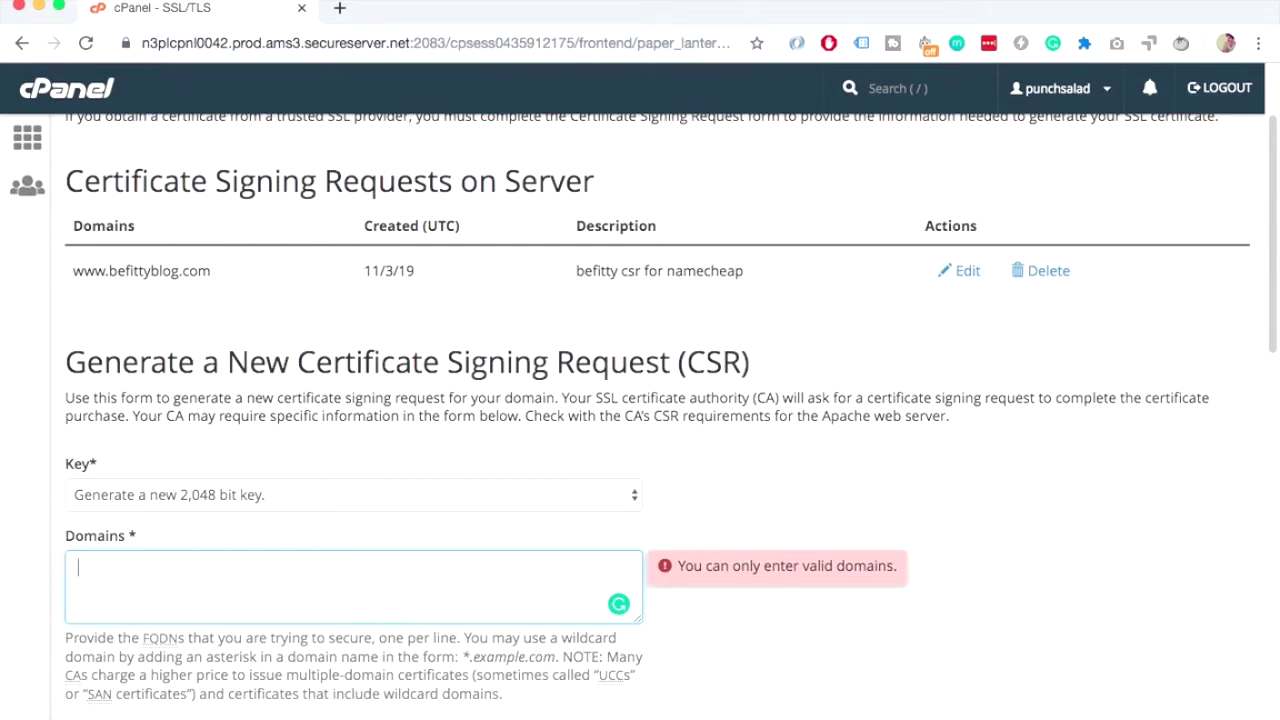
pyautogui.write('linktopus.net')
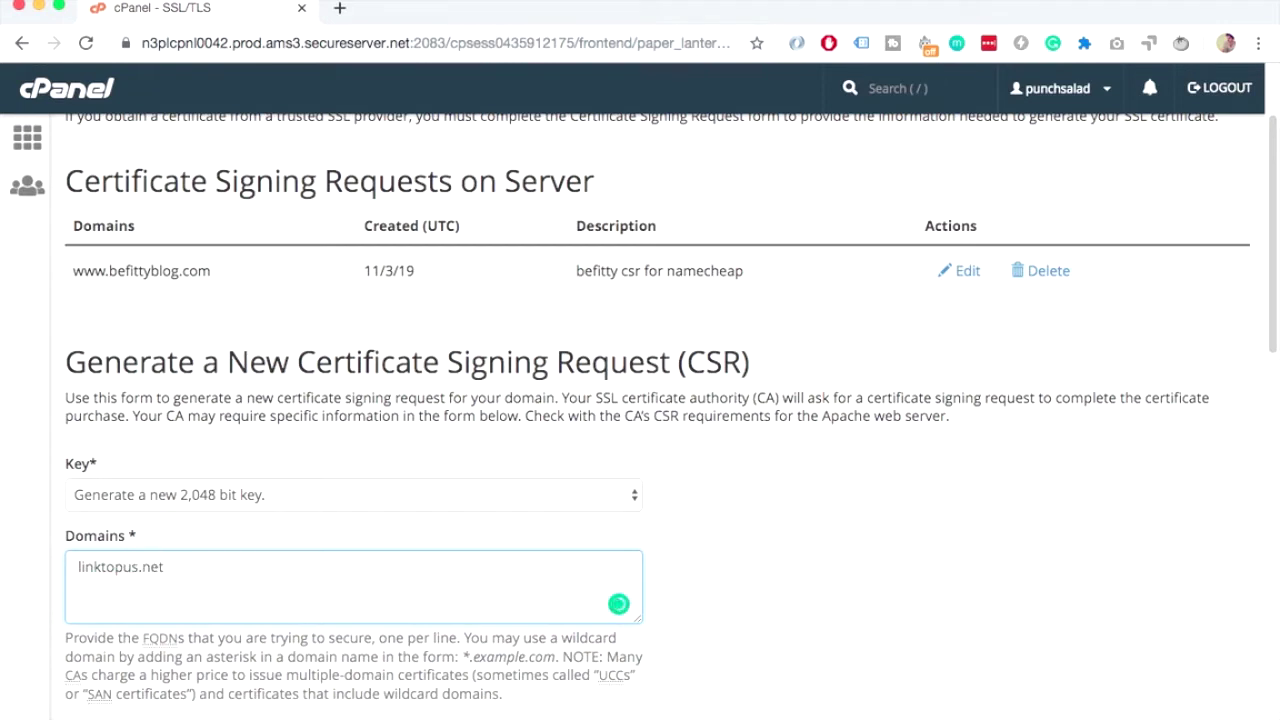
pyautogui.write(', www.')
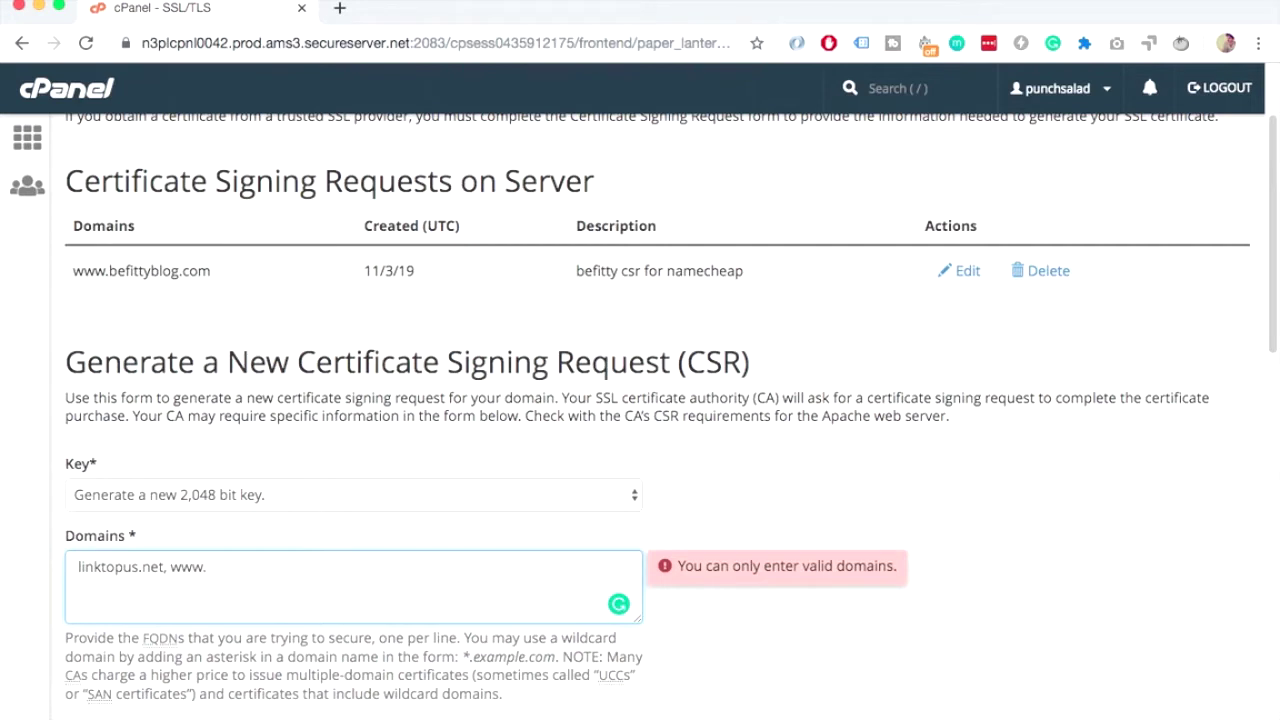
pyautogui.write('linktopus.net')
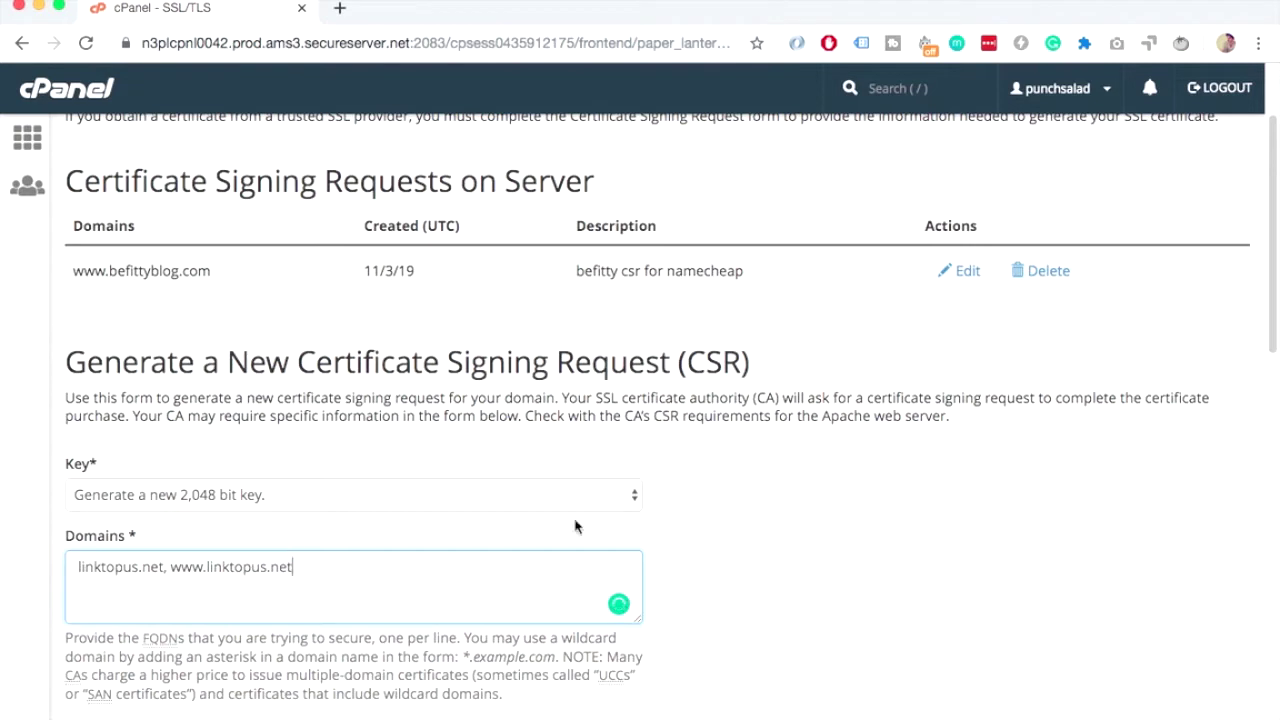
pyautogui.click(723, 570)
# Add the description 'linktopus.net csr' and generate the CSR
pyautogui.scroll(-1, 705, 563)
pyautogui.scroll(-3, 705, 563)
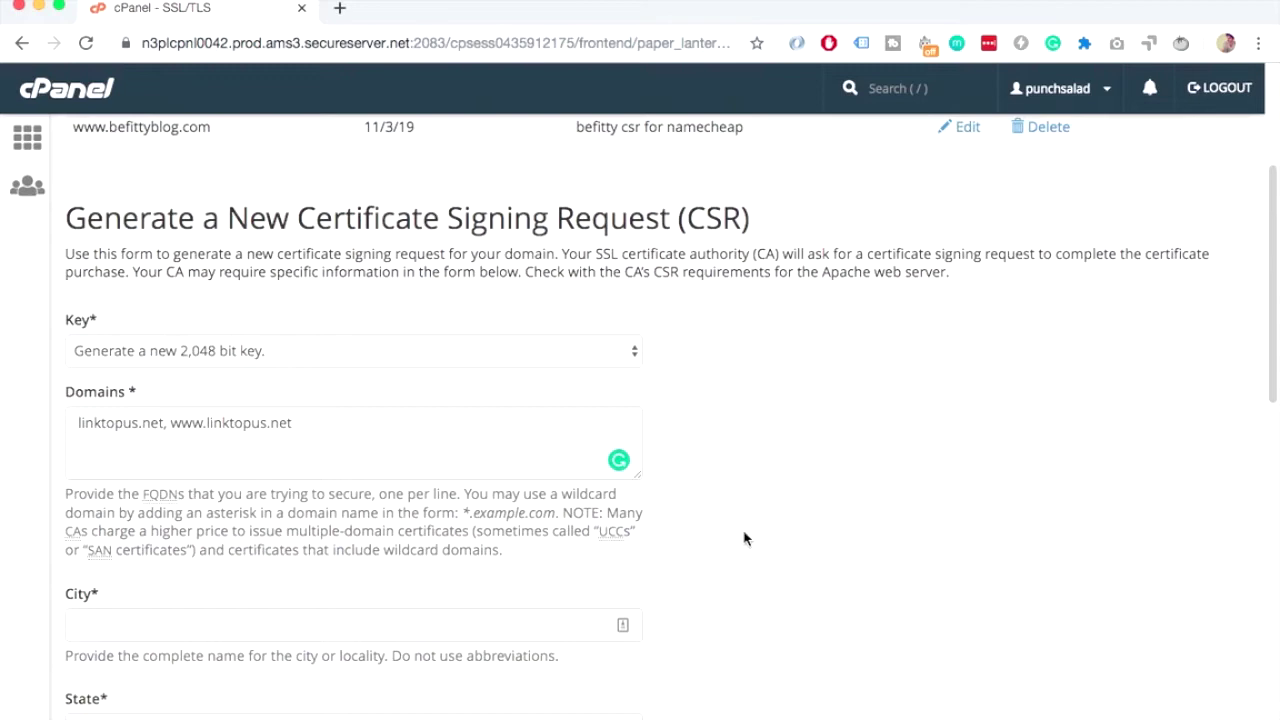
pyautogui.scroll(-5, 744, 539)
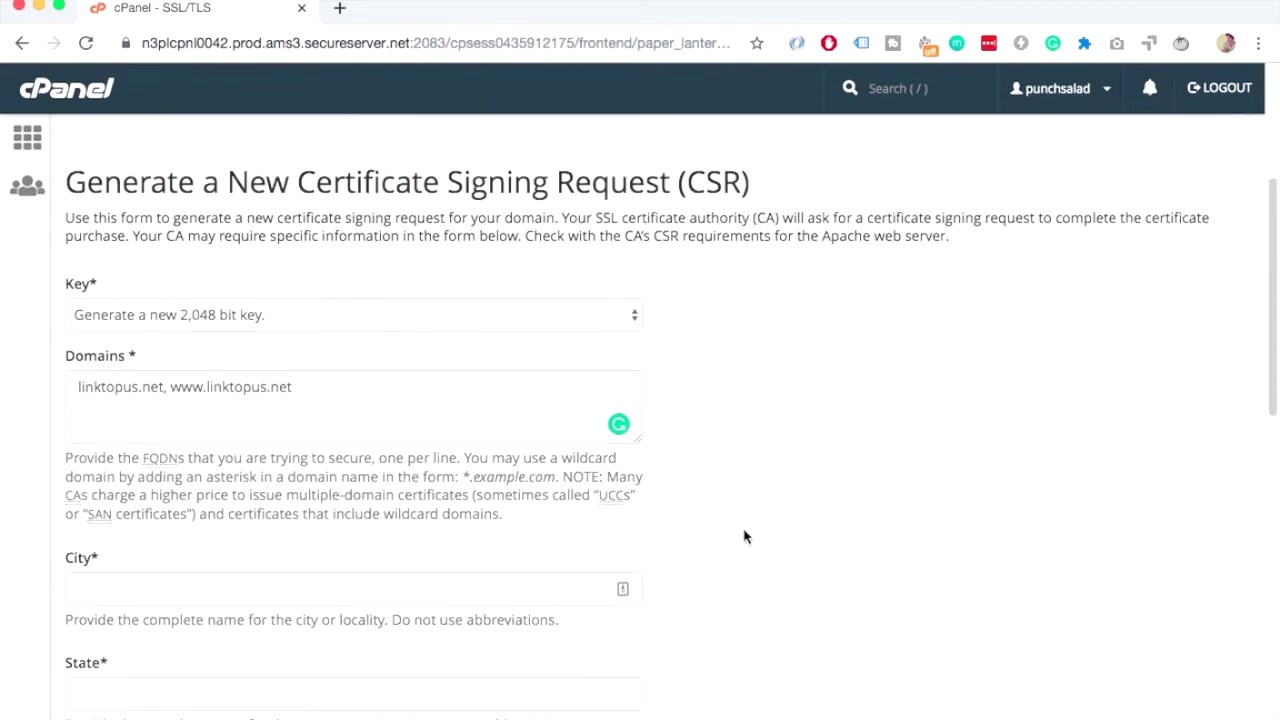
pyautogui.scroll(-5, 294, 189)
pyautogui.scroll(-4, 300, 210)
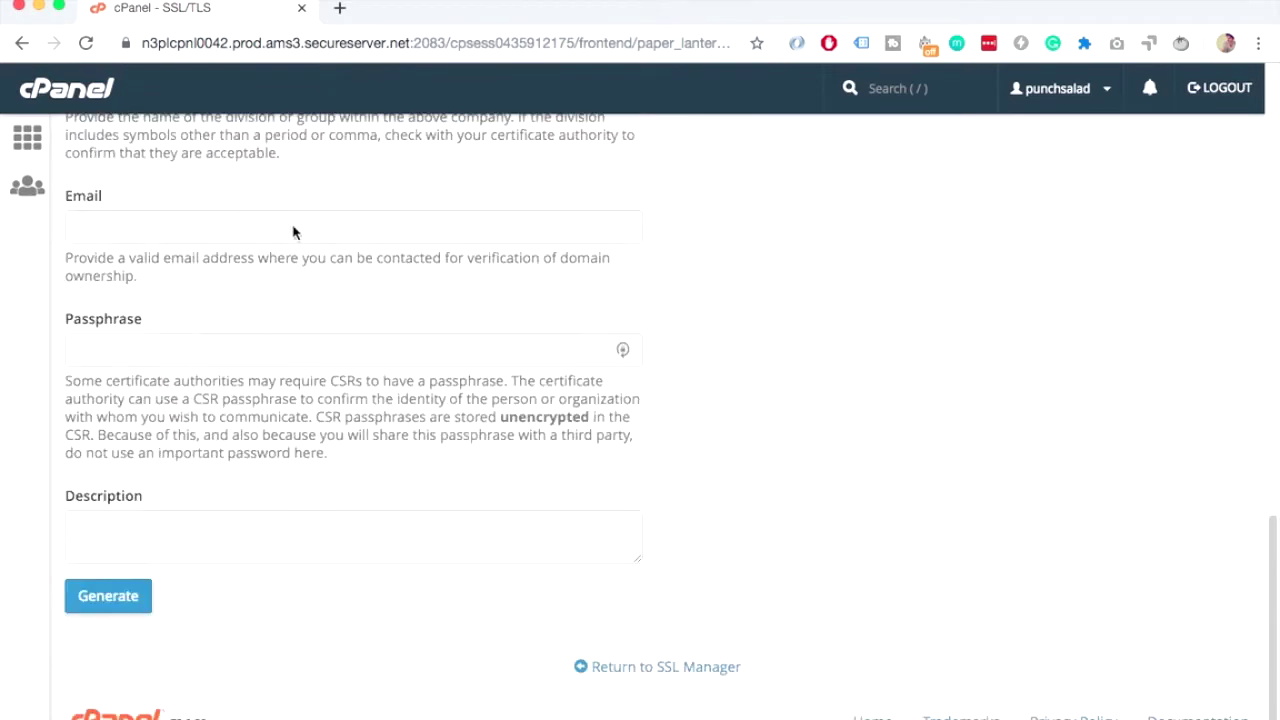
pyautogui.click(106, 597)
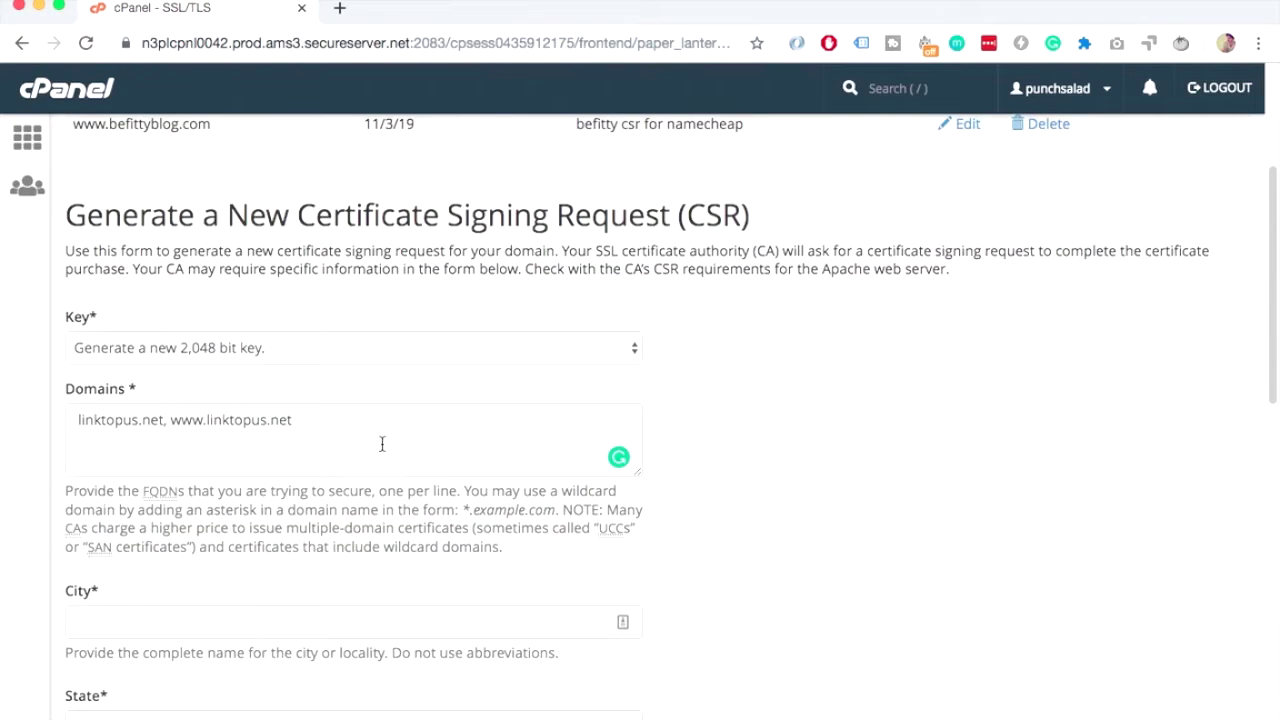
pyautogui.scroll(-10, 300, 430)
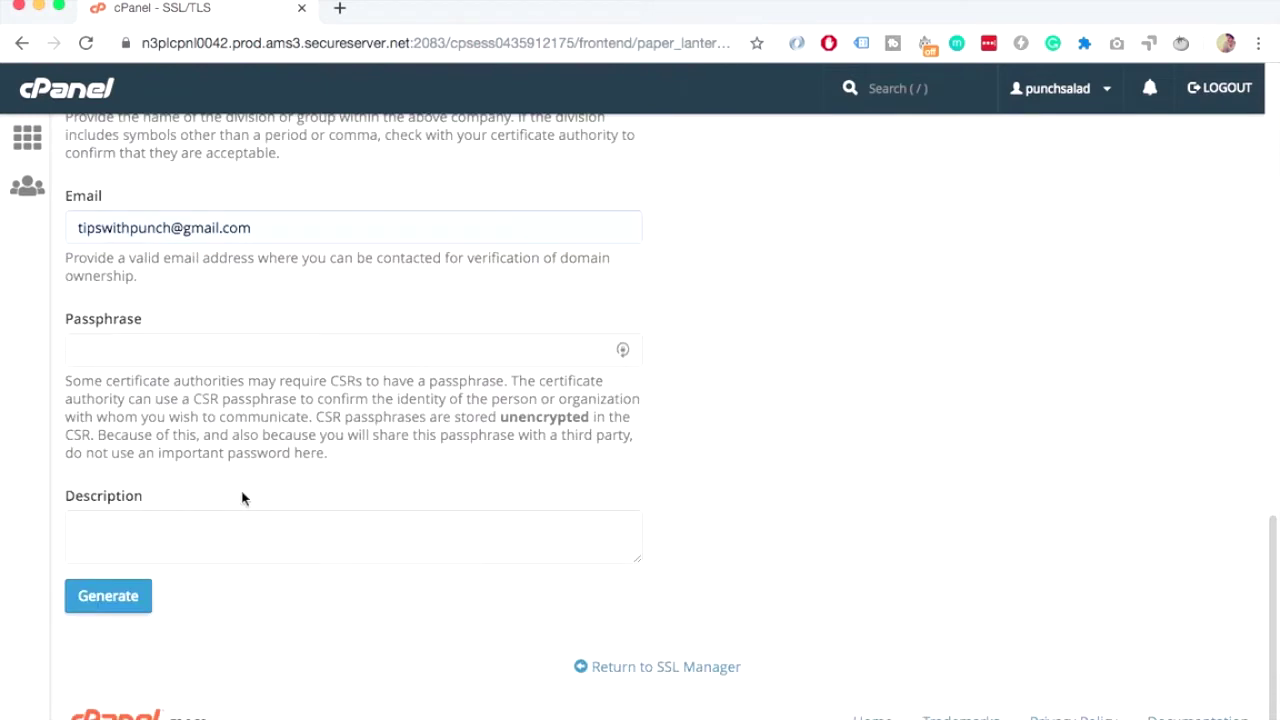
pyautogui.click(148, 538)
pyautogui.write('linktopus.n')
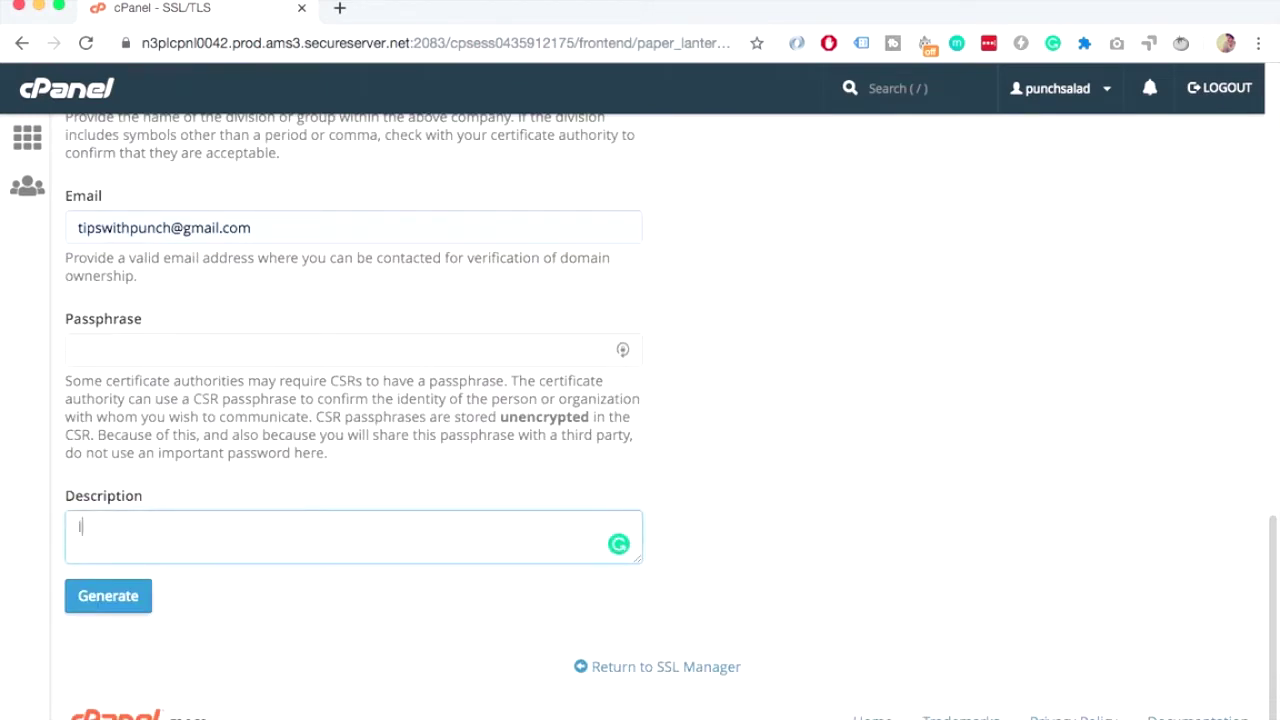
pyautogui.write('et csr')
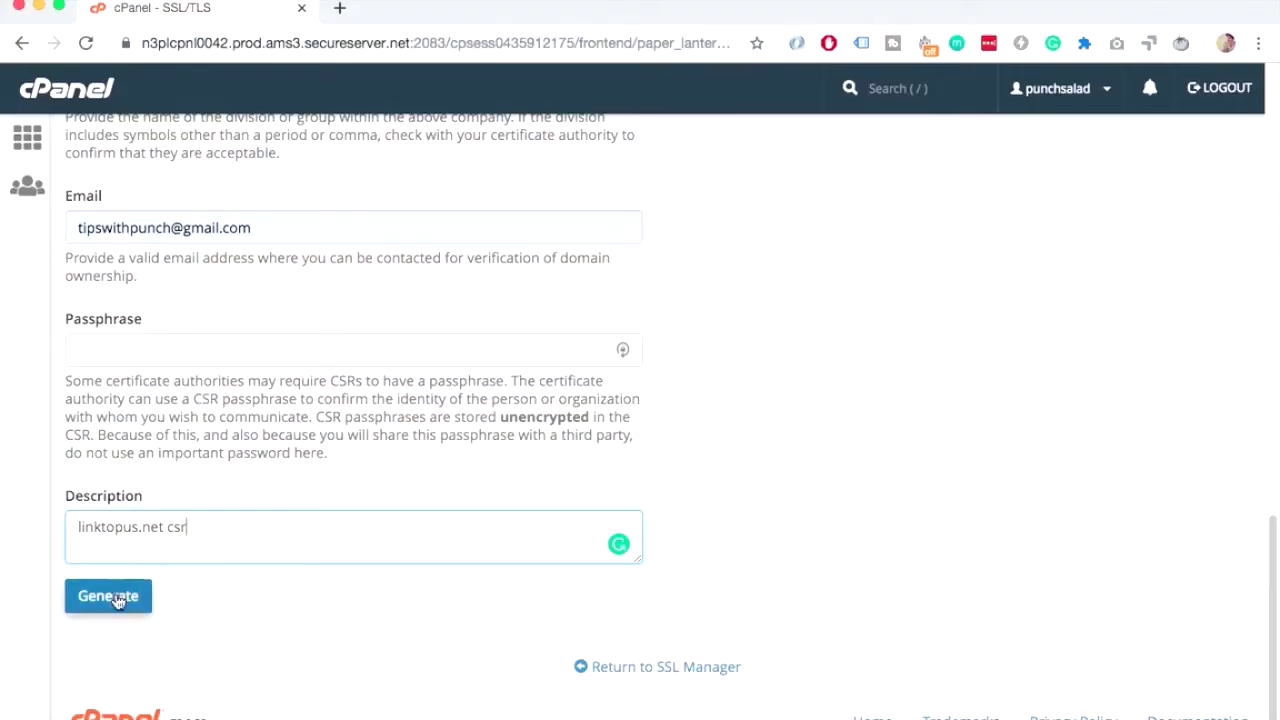
pyautogui.click(116, 598)
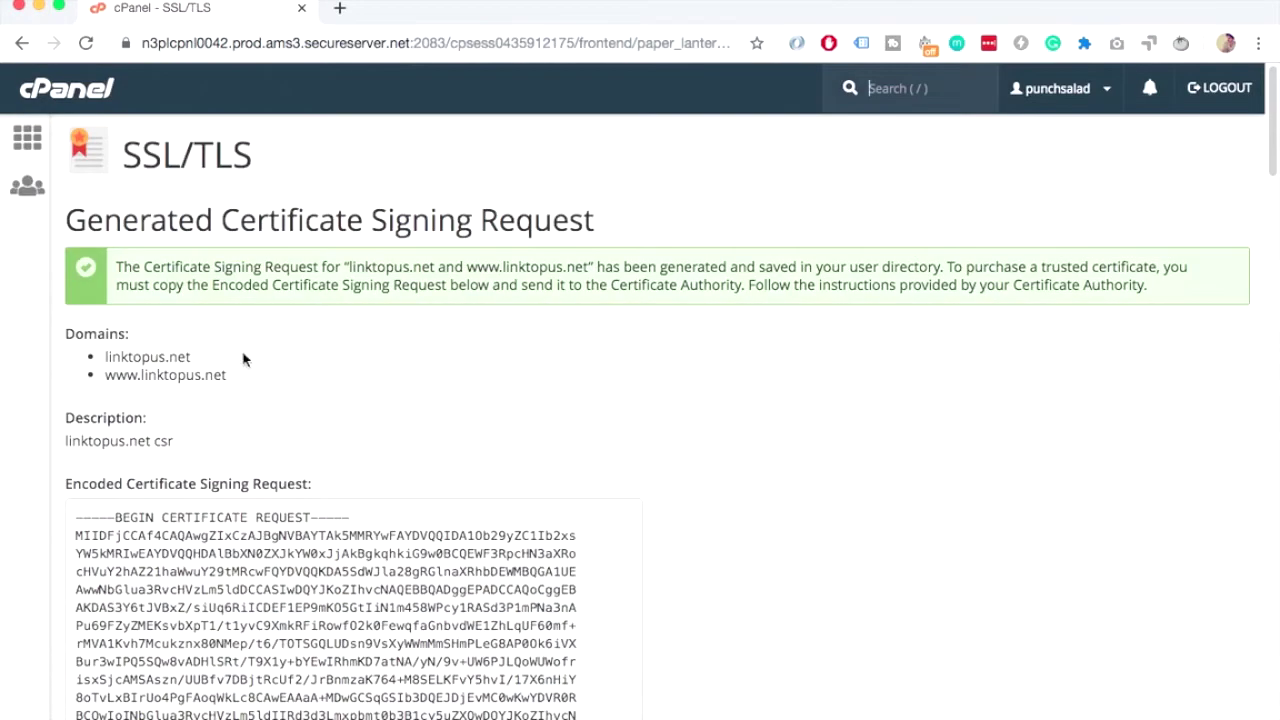
# Select and copy the encoded CSR text
pyautogui.scroll(-5, 243, 359)
pyautogui.moveTo(78, 300); pyautogui.dragTo(370, 630)
pyautogui.rightClick(258, 413)
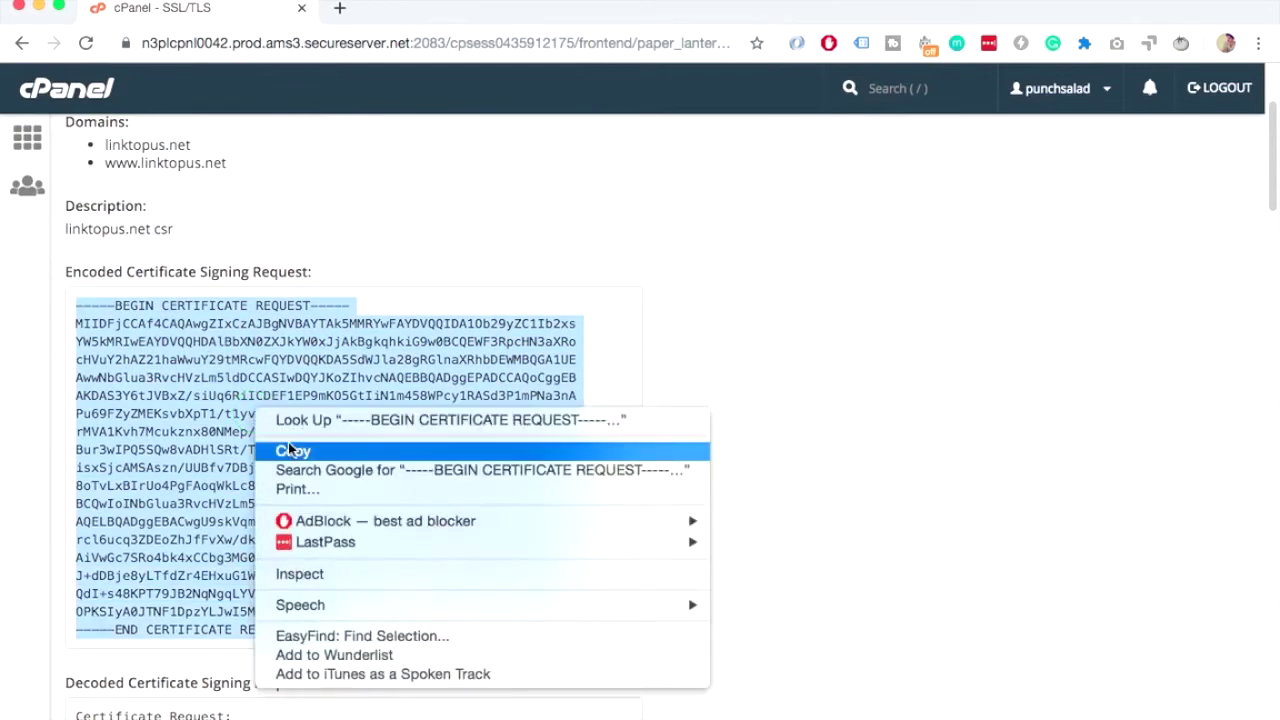
pyautogui.click(290, 526)
pyautogui.click(303, 192)
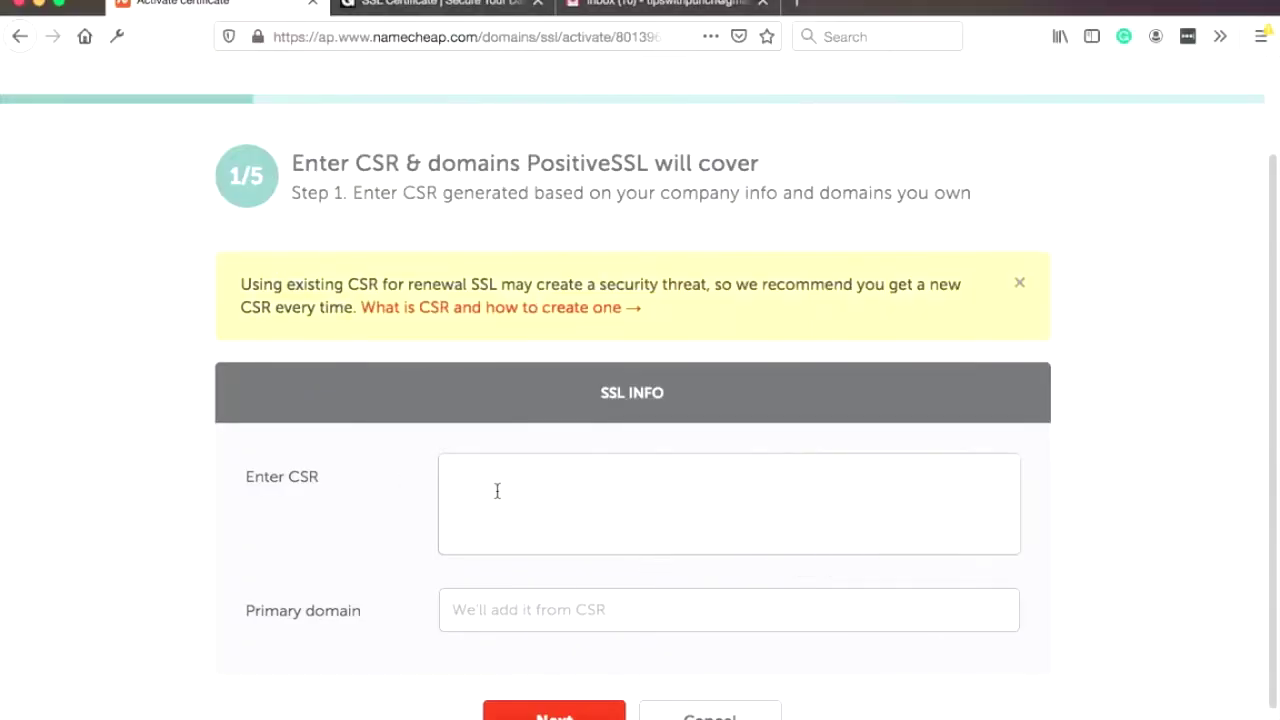
# Paste the copied linktopus.net CSR into Namecheap's Enter CSR box and confirm the CSR info
pyautogui.click(481, 482)
pyautogui.press('super+v')
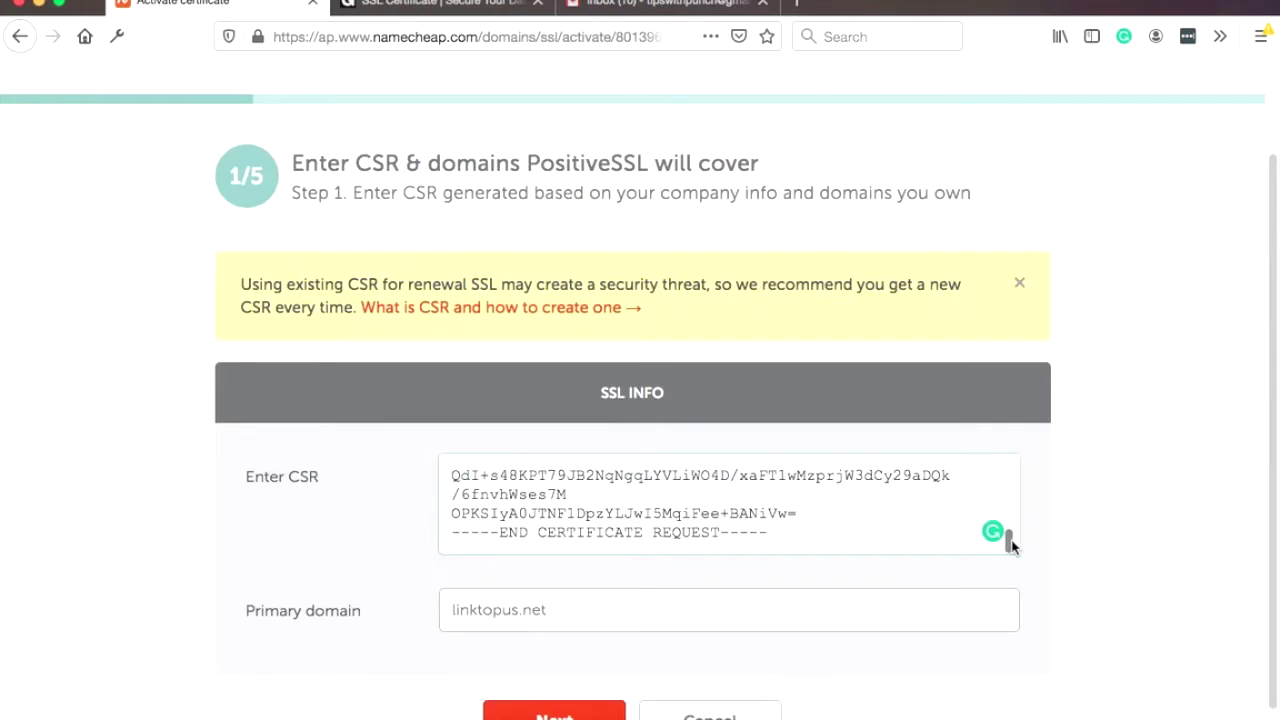
pyautogui.moveTo(1006, 543); pyautogui.dragTo(1011, 457)
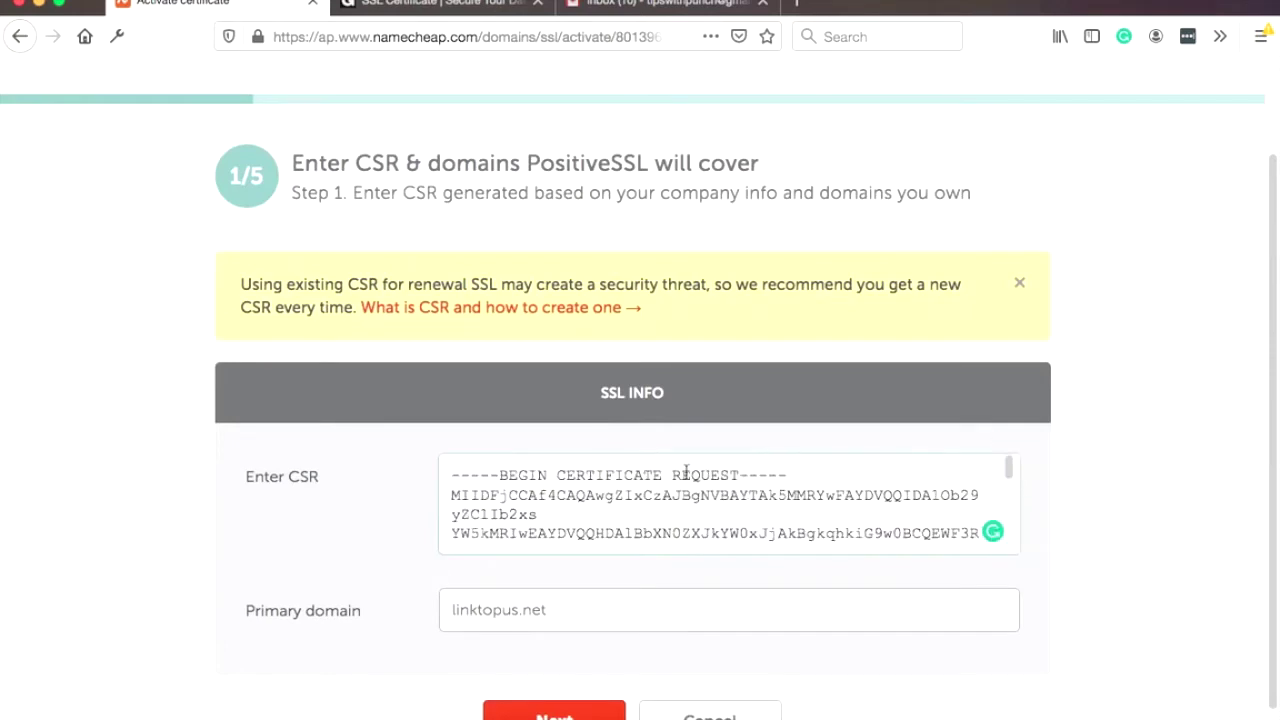
pyautogui.scroll(-5, 686, 472)
pyautogui.scroll(-1, 366, 443)
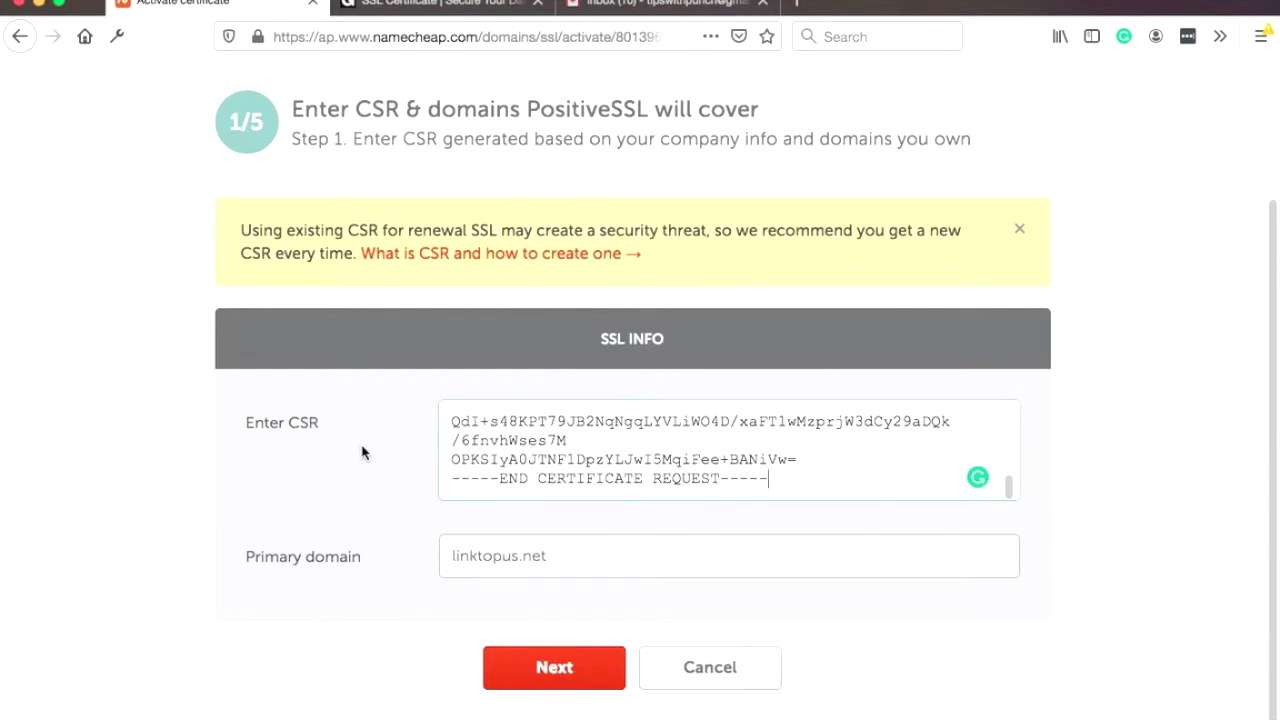
pyautogui.click(540, 672)
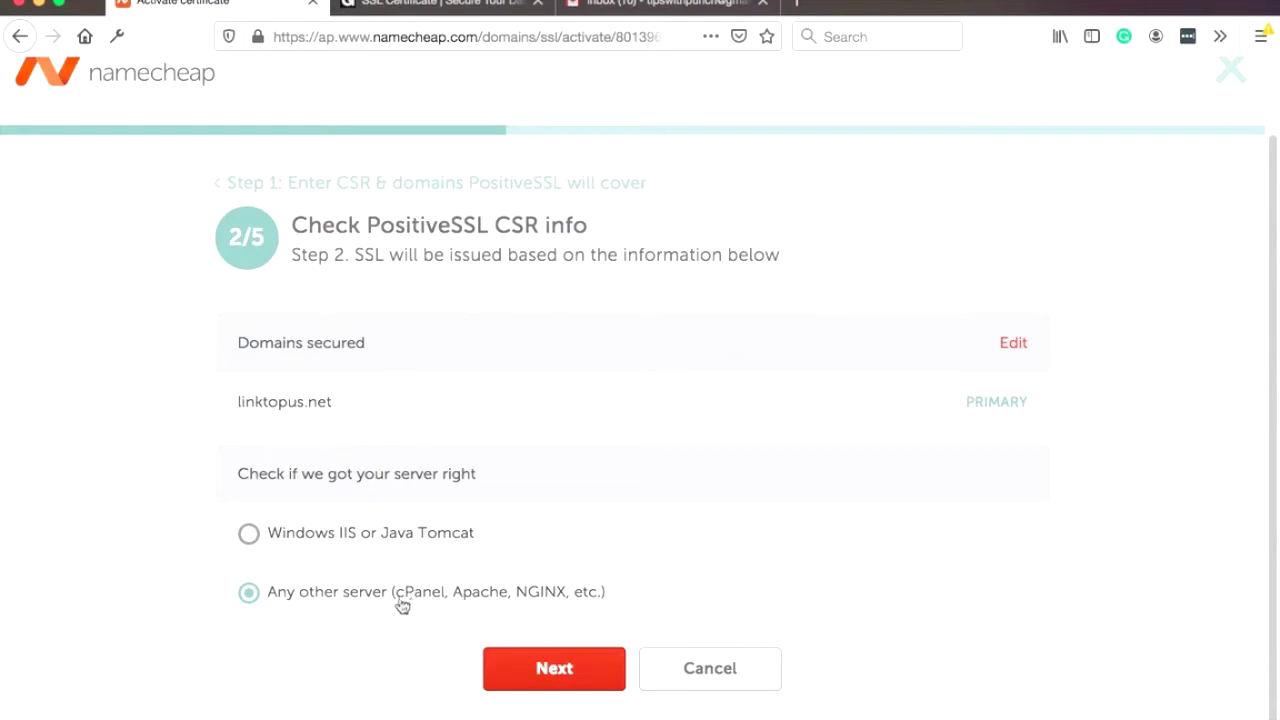
pyautogui.click(518, 665)
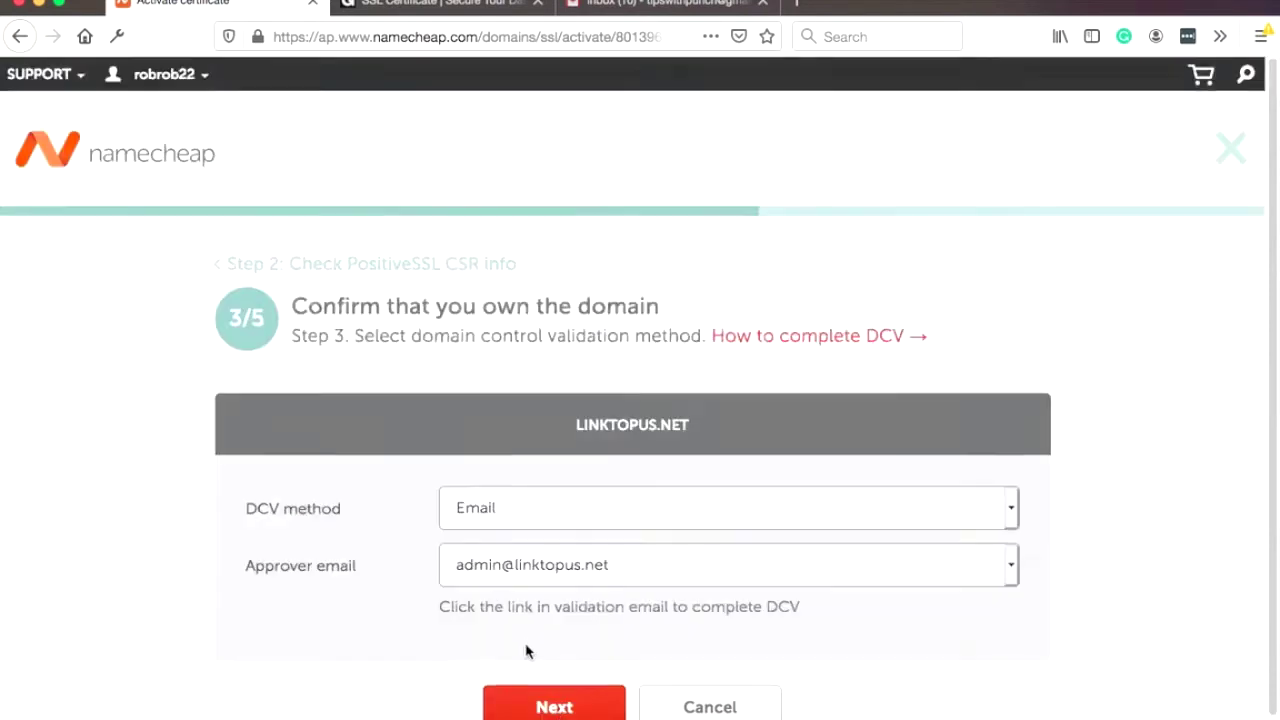
# Select HTTP-based domain control validation for linktopus.net
pyautogui.click(548, 521)
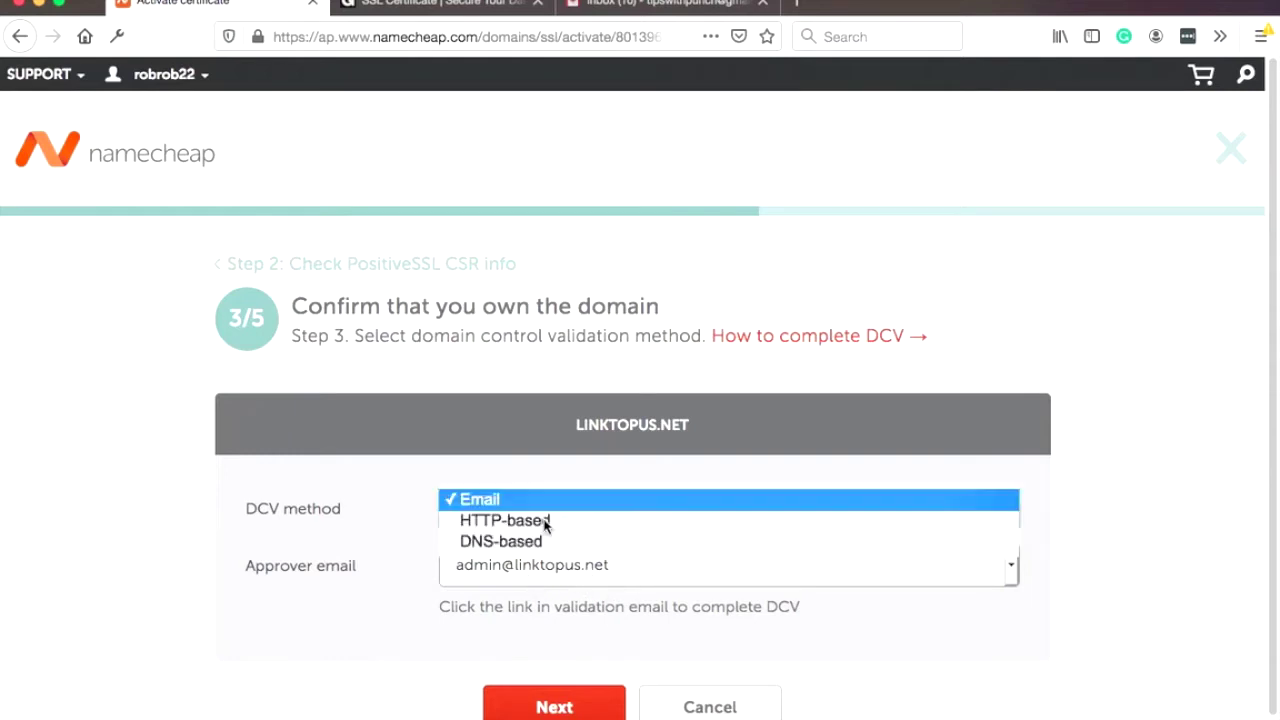
pyautogui.click(489, 526)
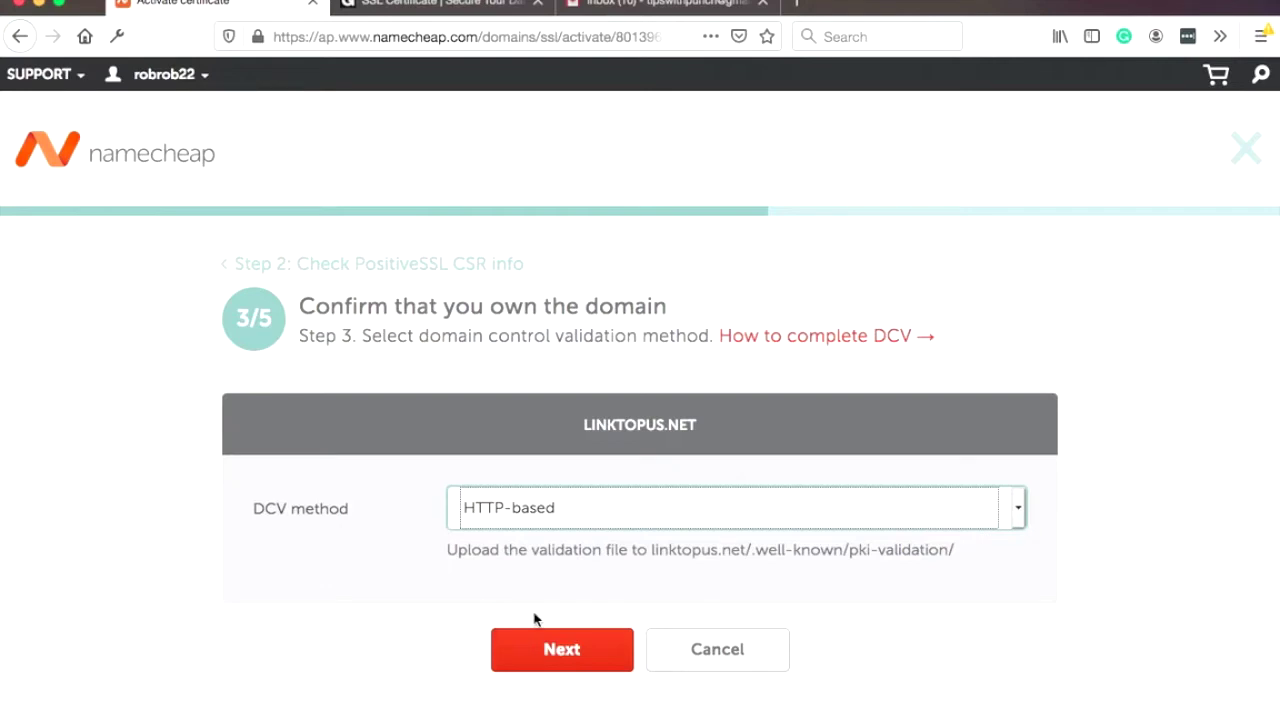
pyautogui.click(561, 652)
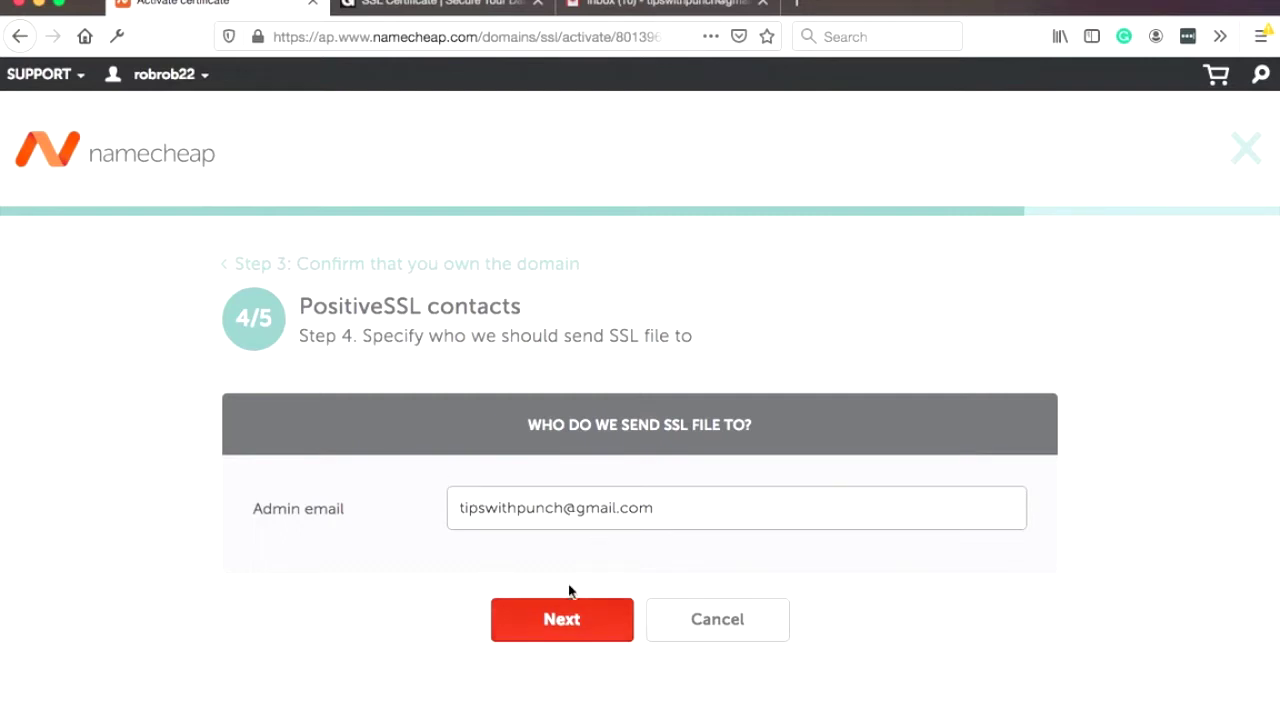
# Pass the contacts step and submit the activation from Review & submit
pyautogui.click(540, 620)
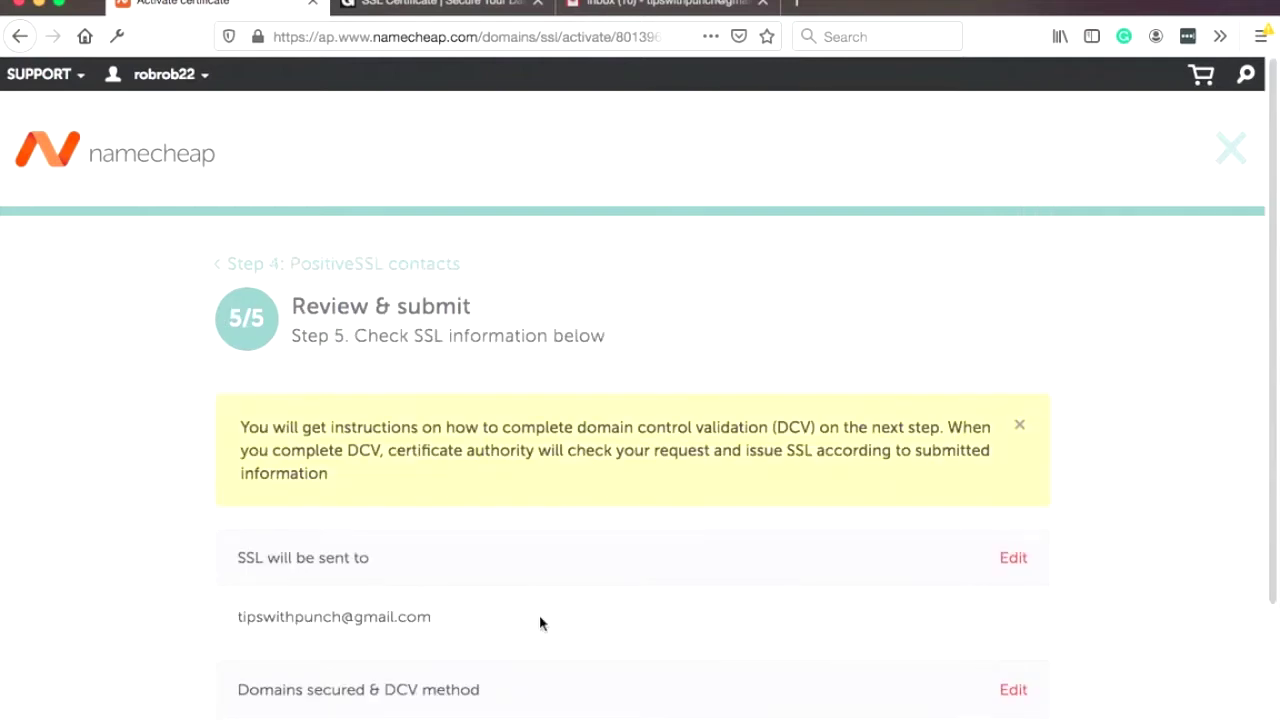
pyautogui.scroll(-2, 655, 377)
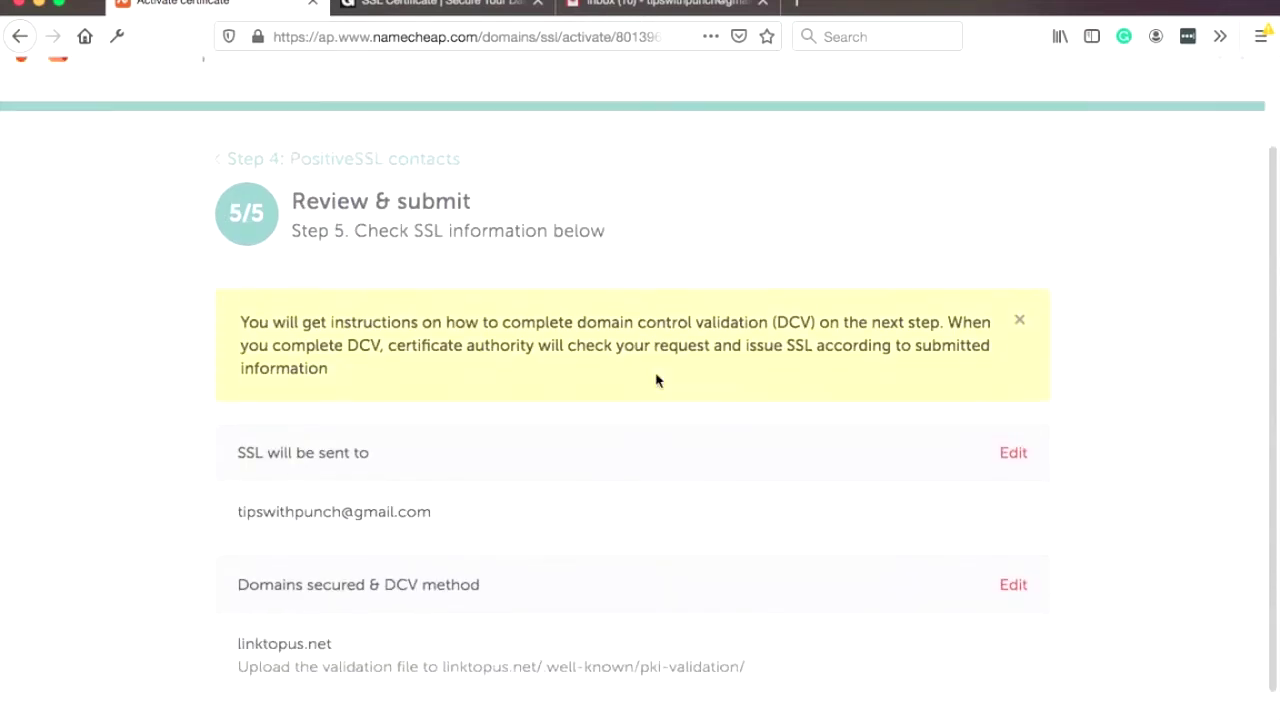
pyautogui.scroll(-1, 650, 369)
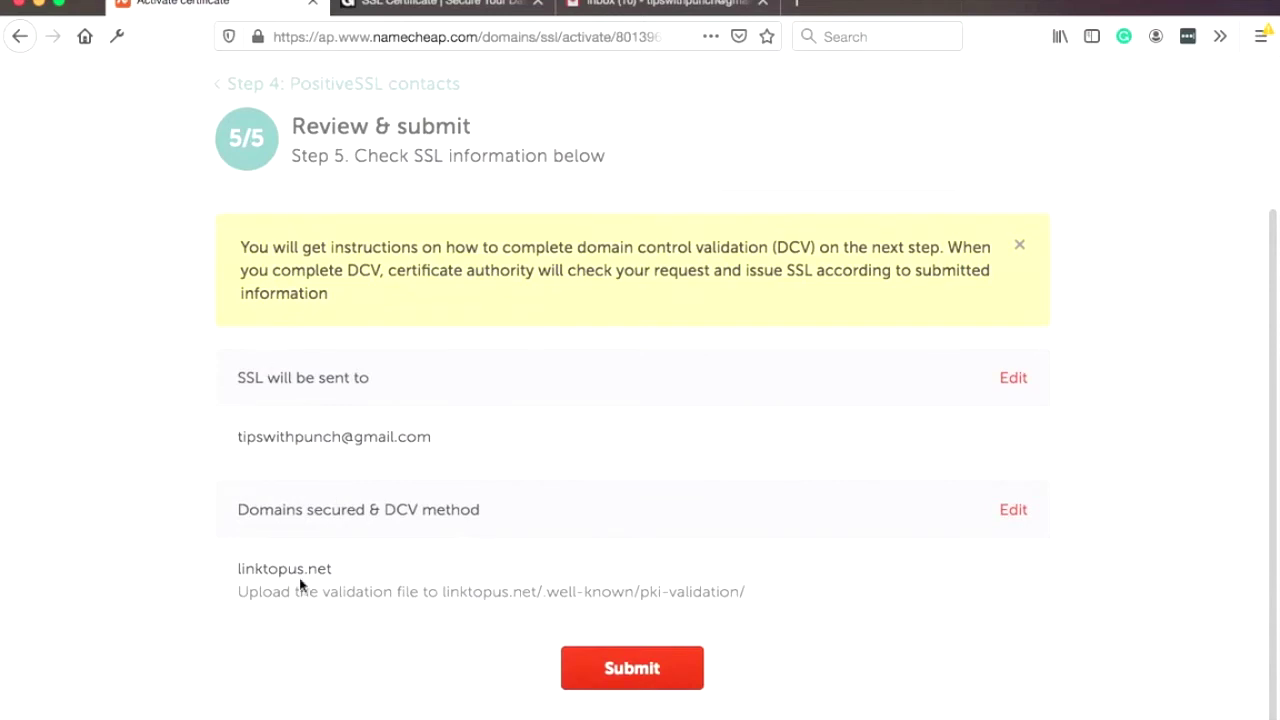
pyautogui.click(622, 670)
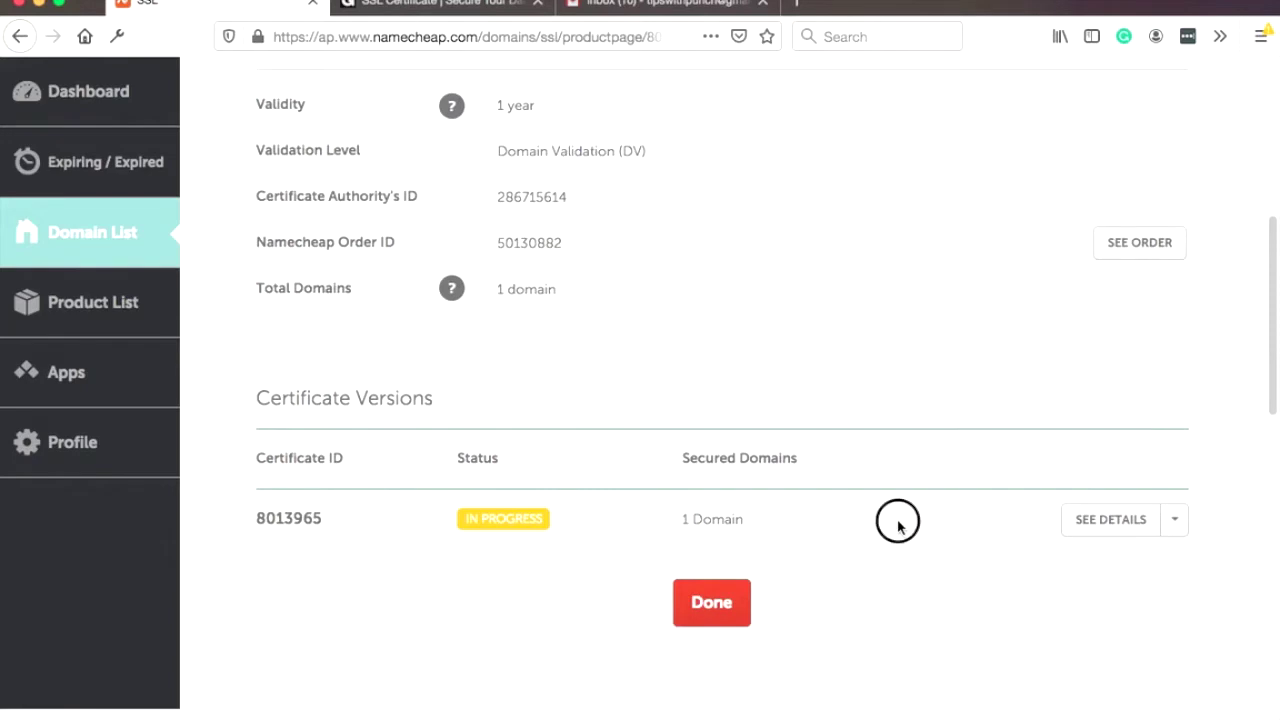
# Download the DCV file 38CCEFF67115609C34E7EE96FE7C2FFA.txt from the certificate's details
pyautogui.scroll(1, 1140, 477)
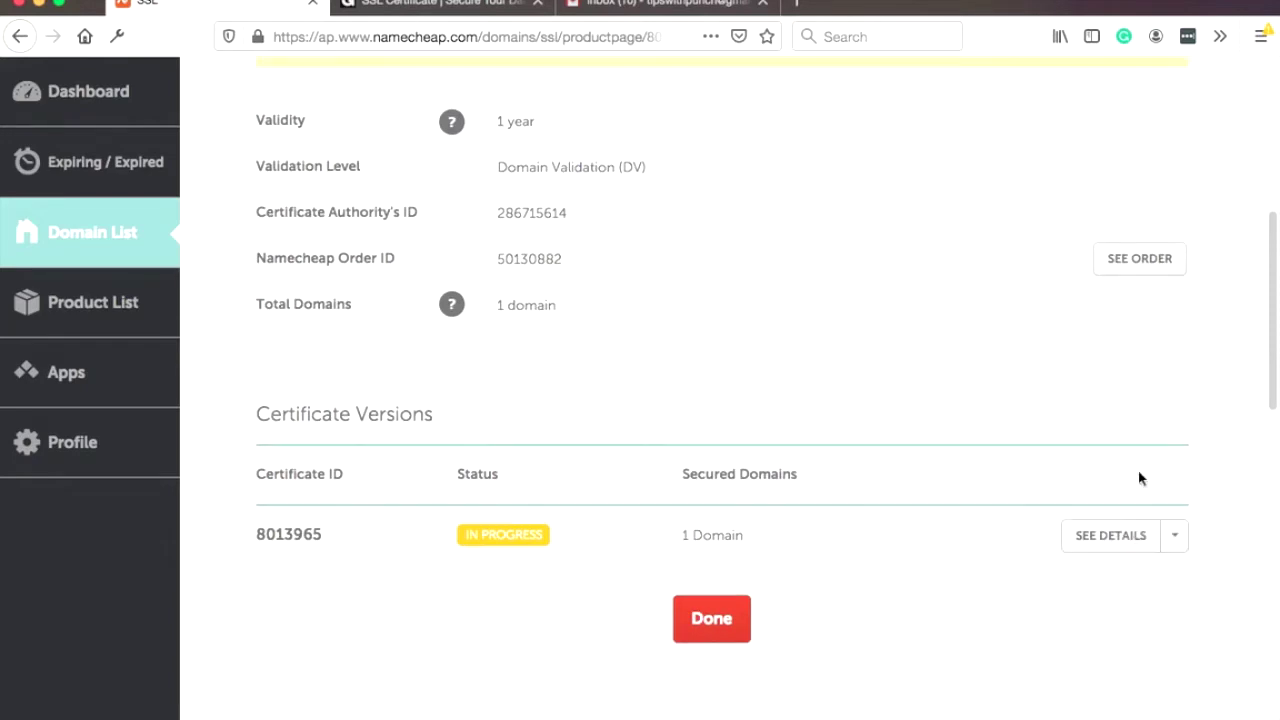
pyautogui.click(1109, 536)
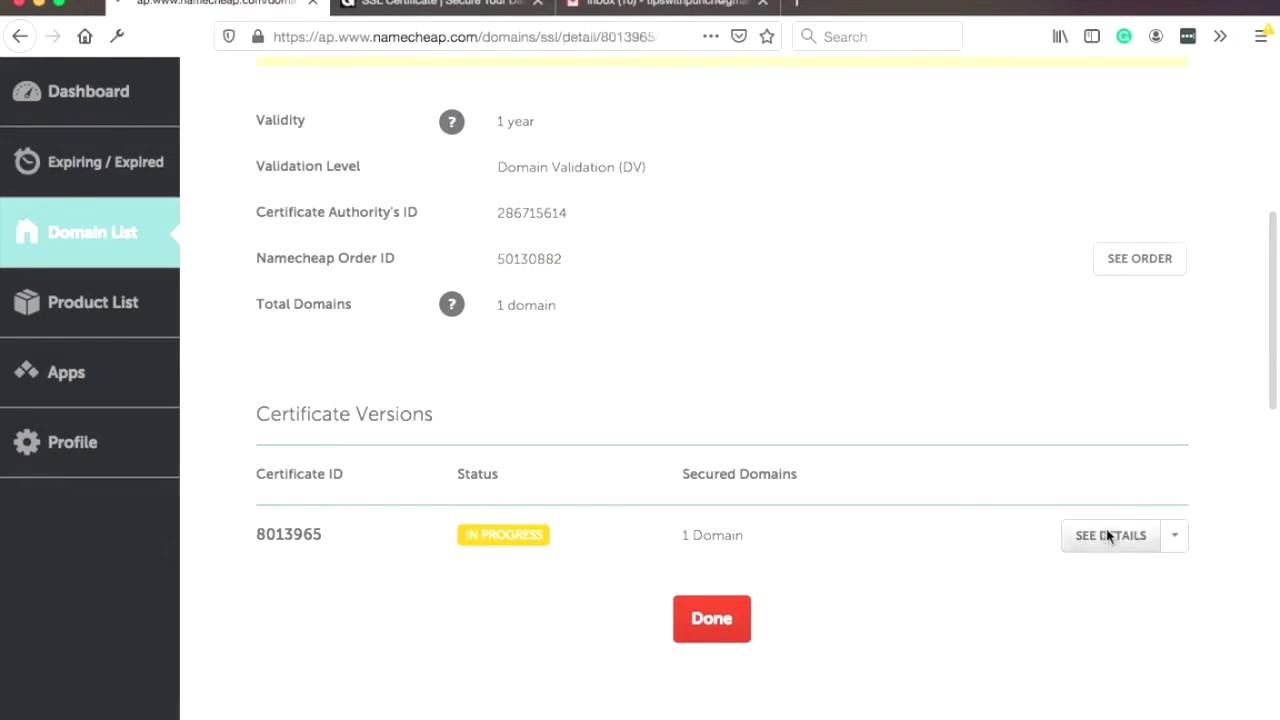
pyautogui.scroll(-6, 664, 277)
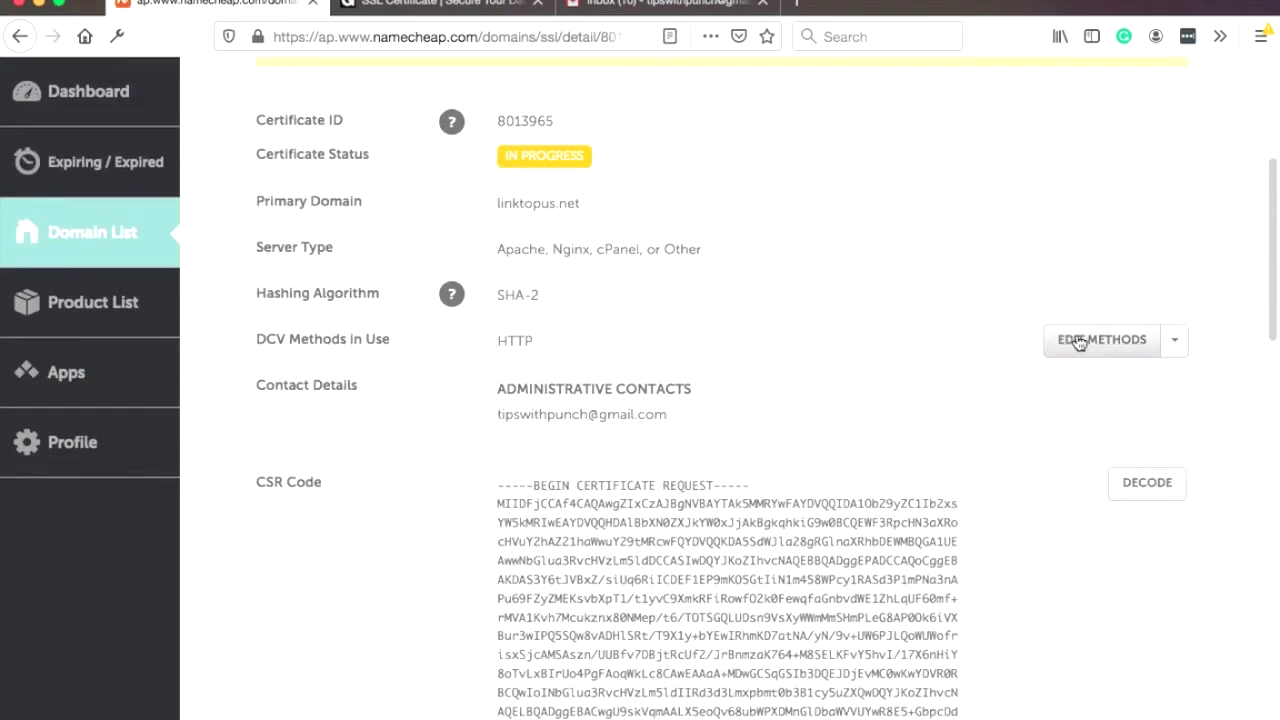
pyautogui.click(1178, 347)
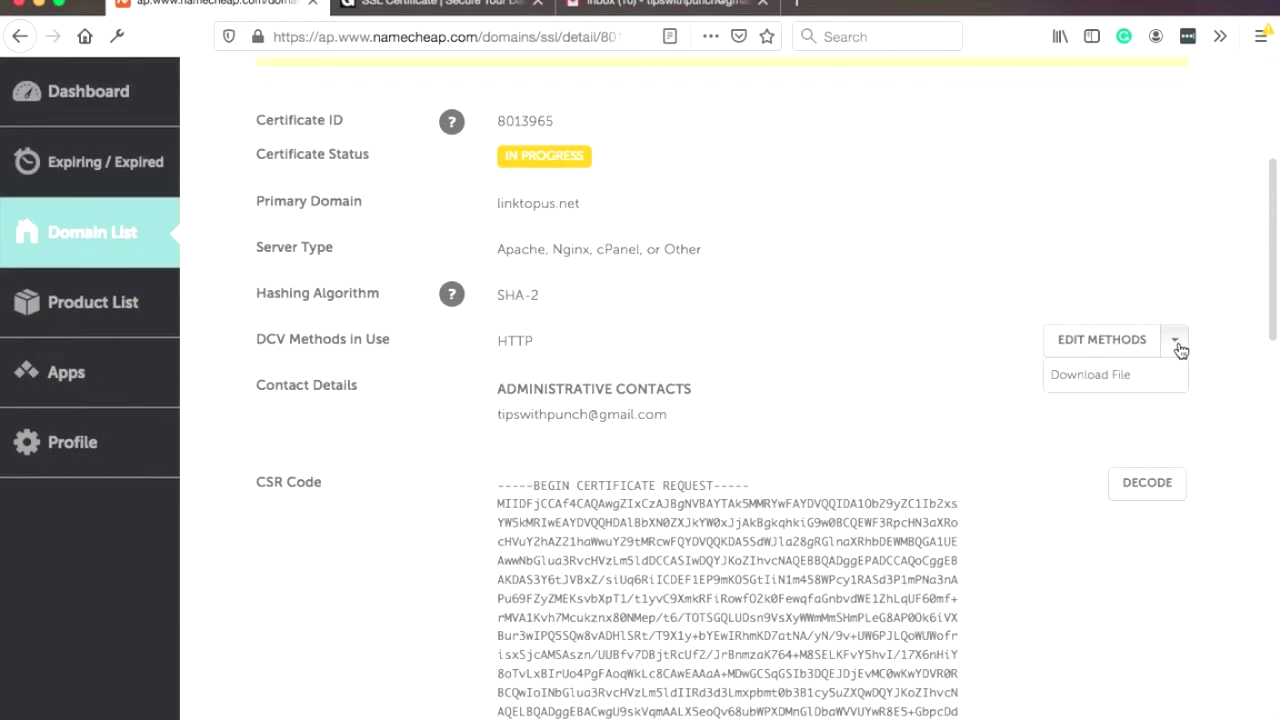
pyautogui.click(1118, 375)
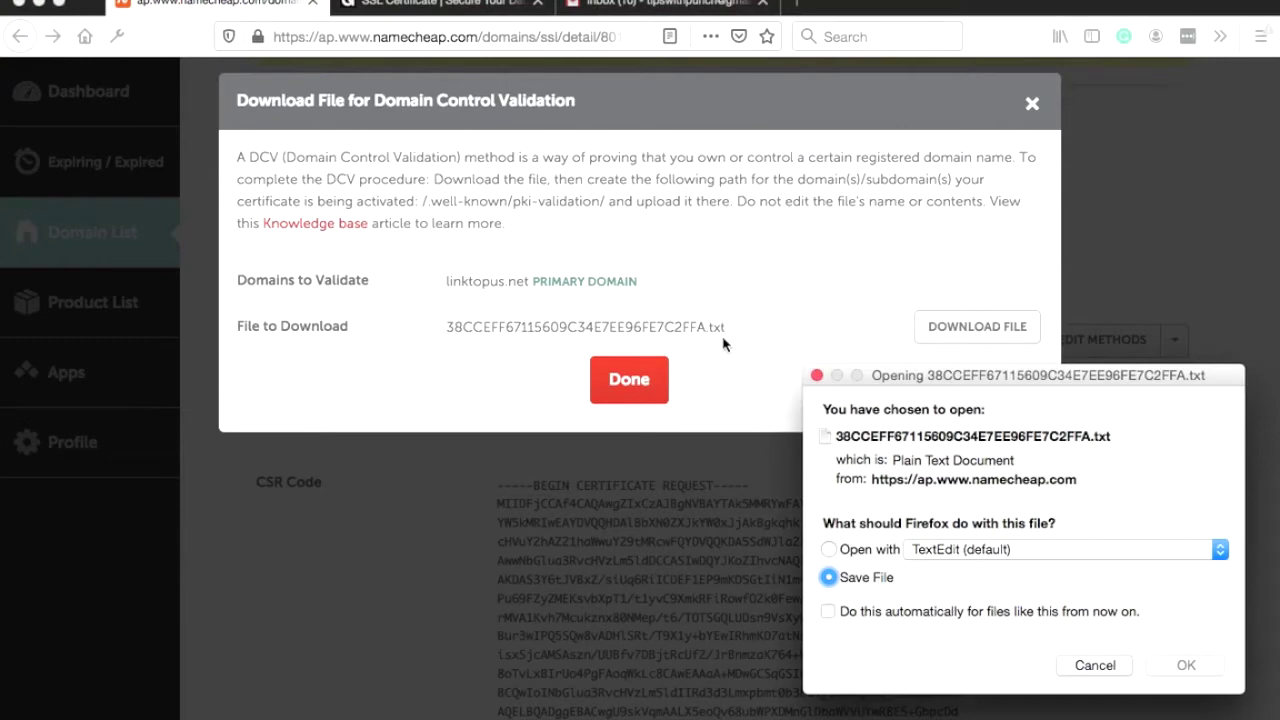
pyautogui.click(1187, 667)
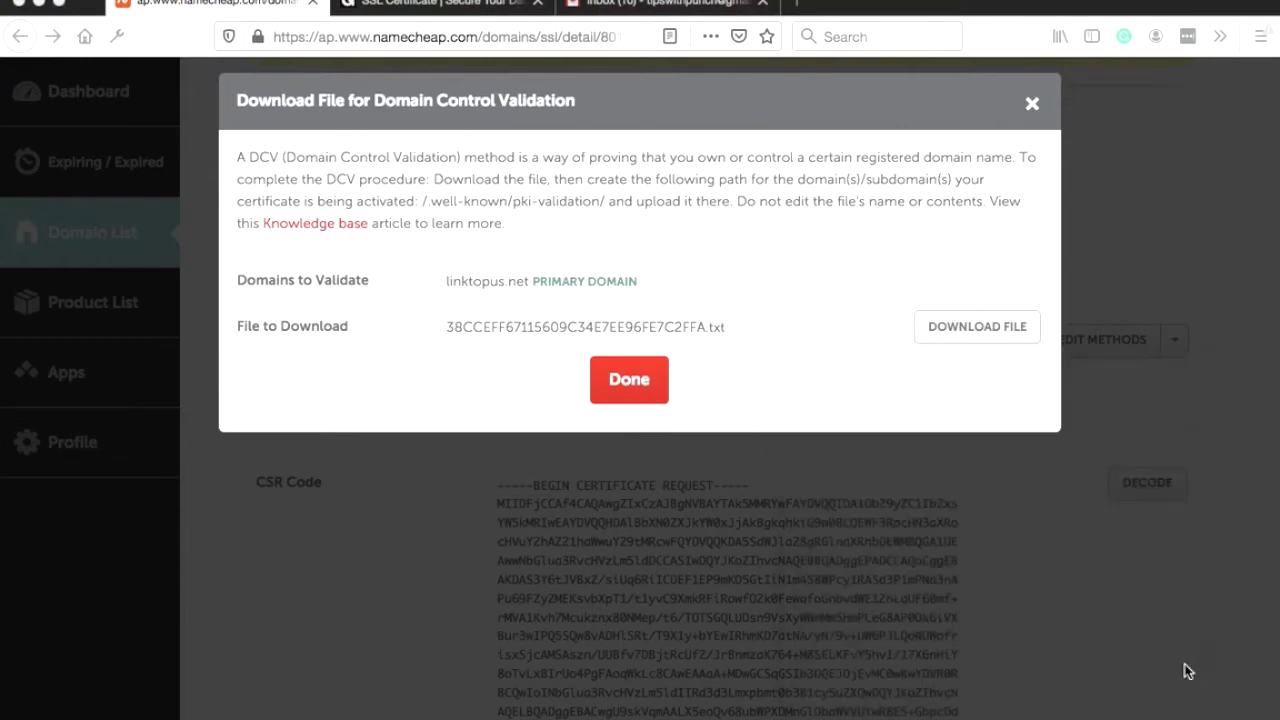
pyautogui.click(630, 380)
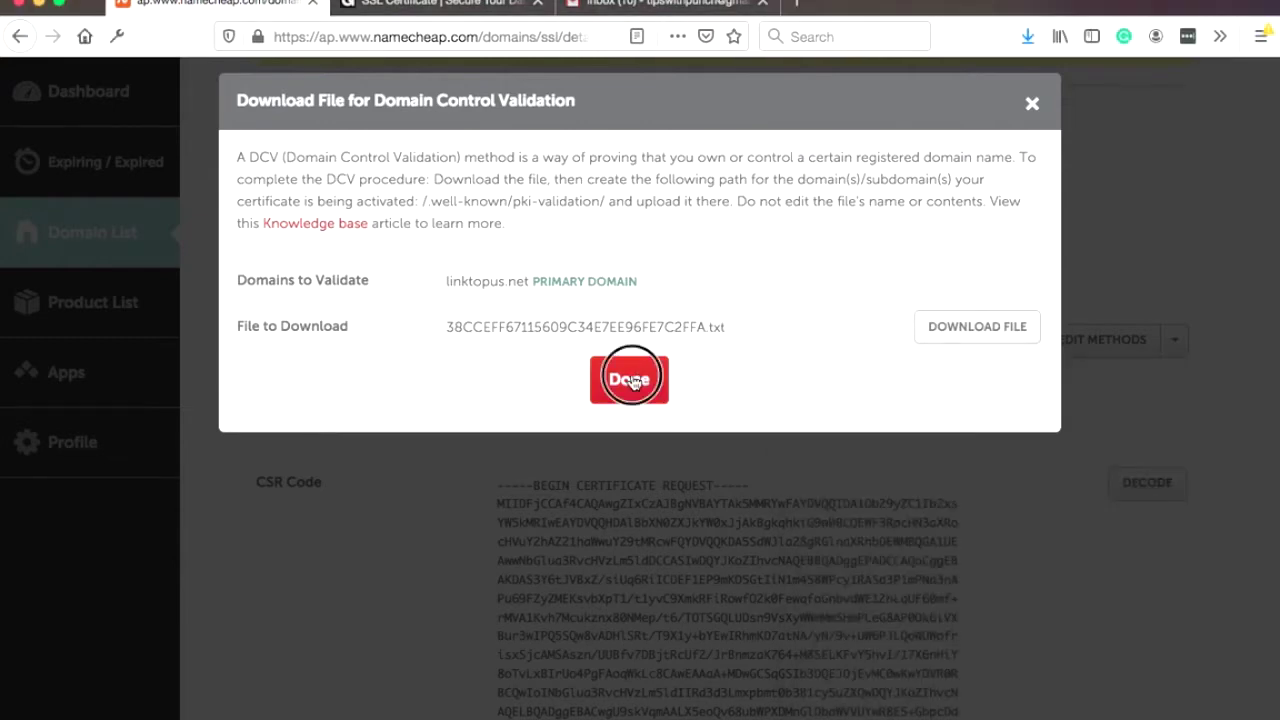
# Return to the cPanel SSL/TLS page
pyautogui.scroll(5, 578, 172)
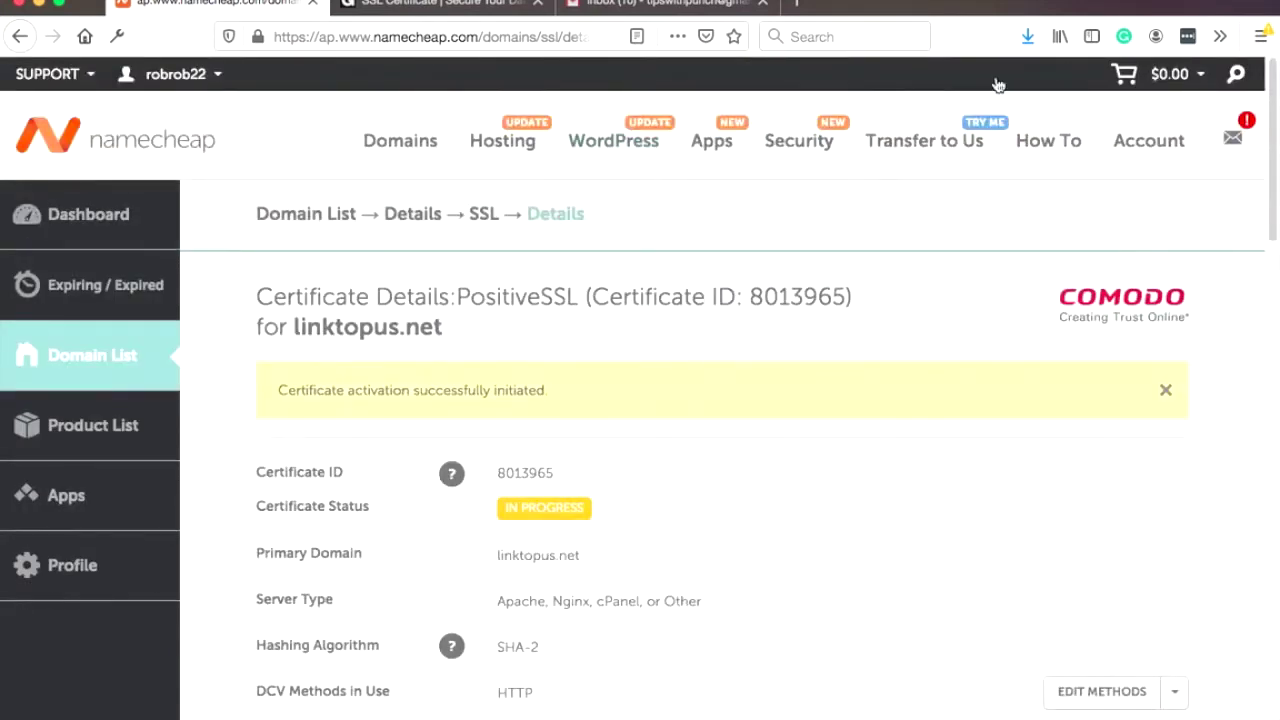
pyautogui.moveTo(814, 705)
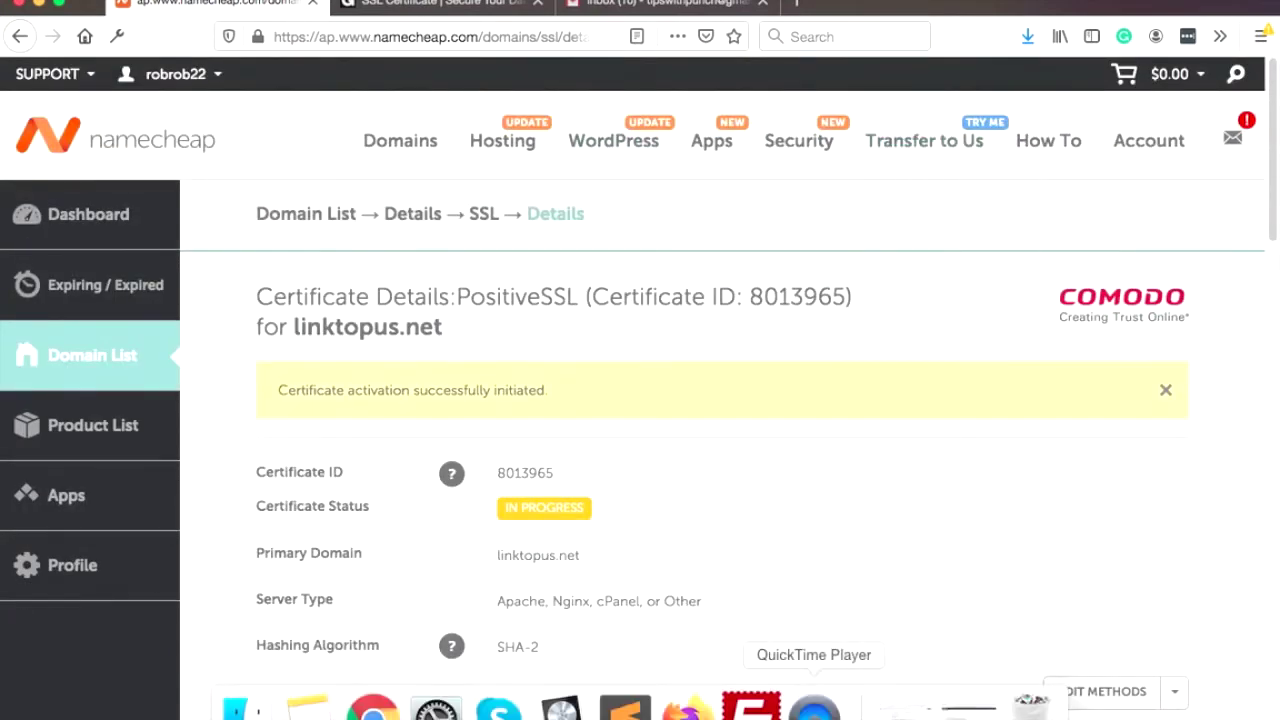
pyautogui.click(968, 706)
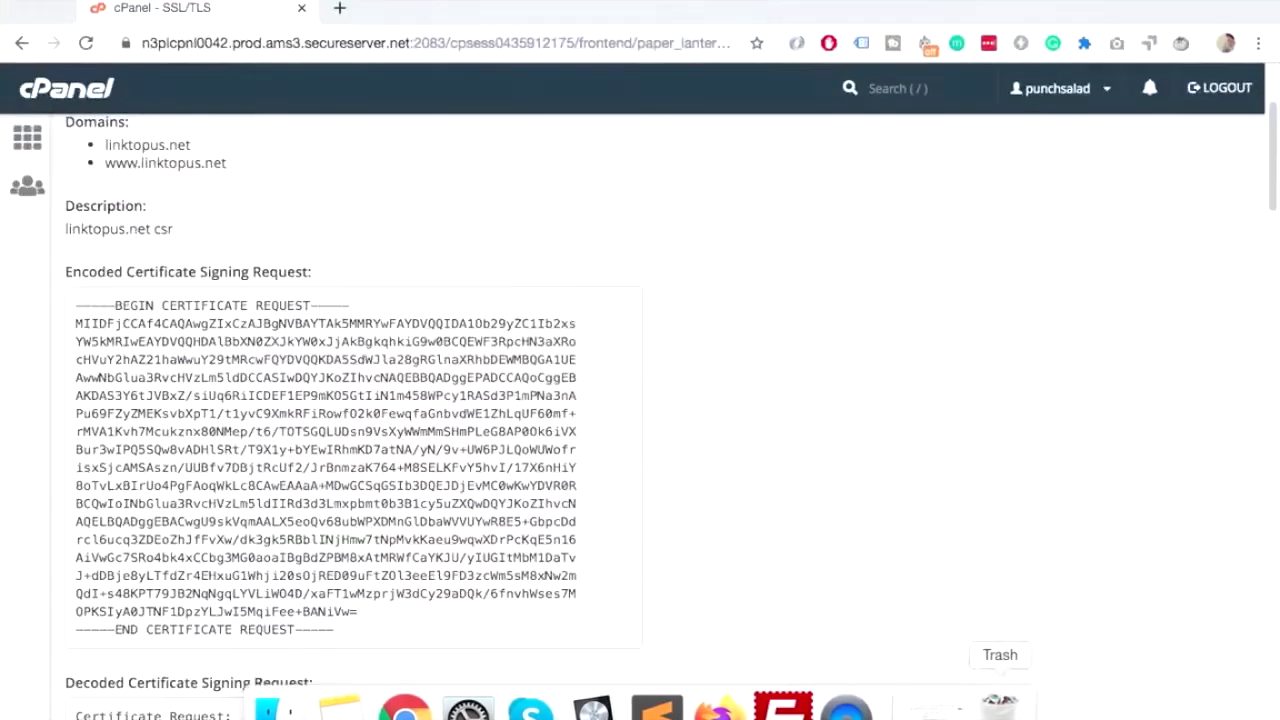
# Leave the SSL Manager and open File Manager from the cPanel home page
pyautogui.scroll(-5, 810, 288)
pyautogui.scroll(-20, 806, 286)
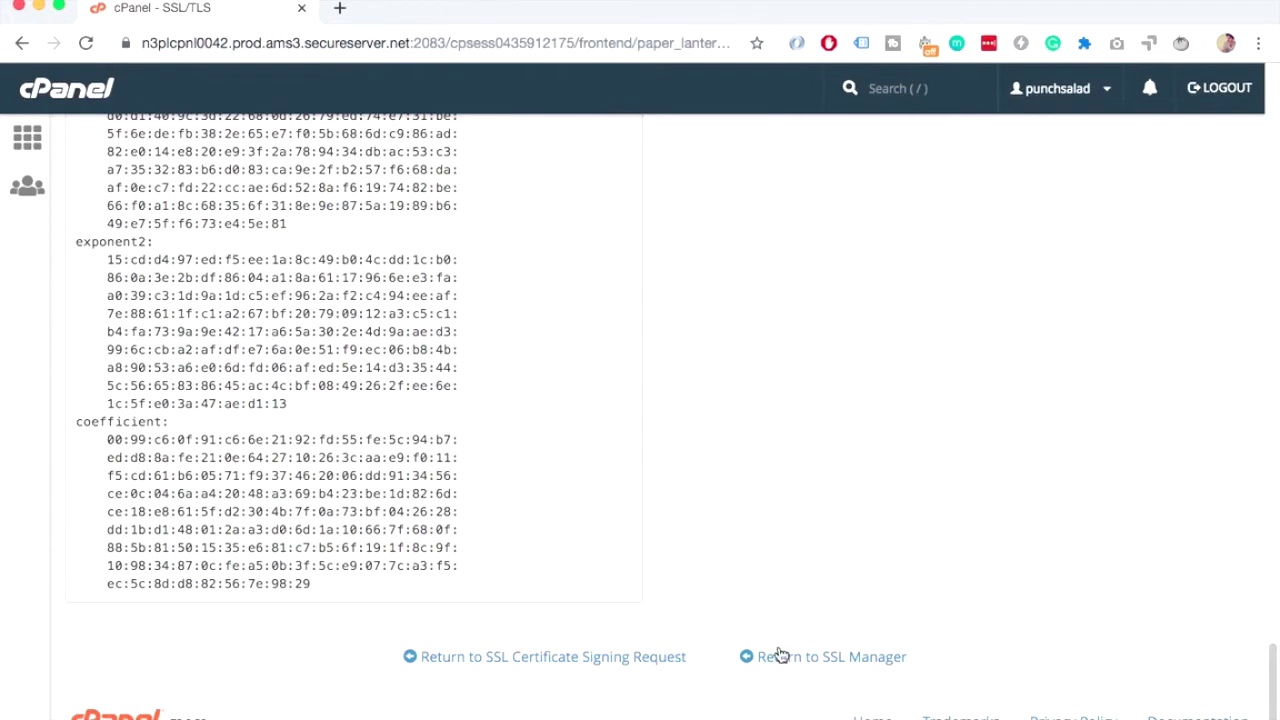
pyautogui.click(845, 657)
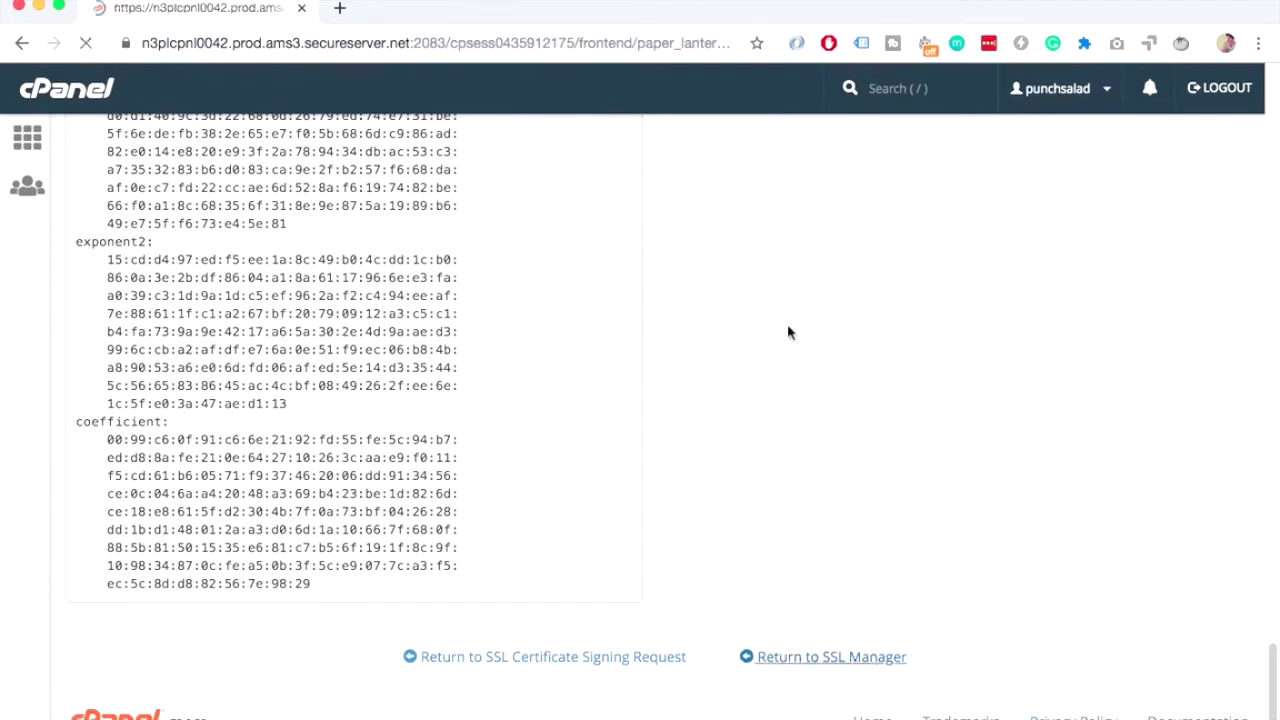
pyautogui.click(72, 93)
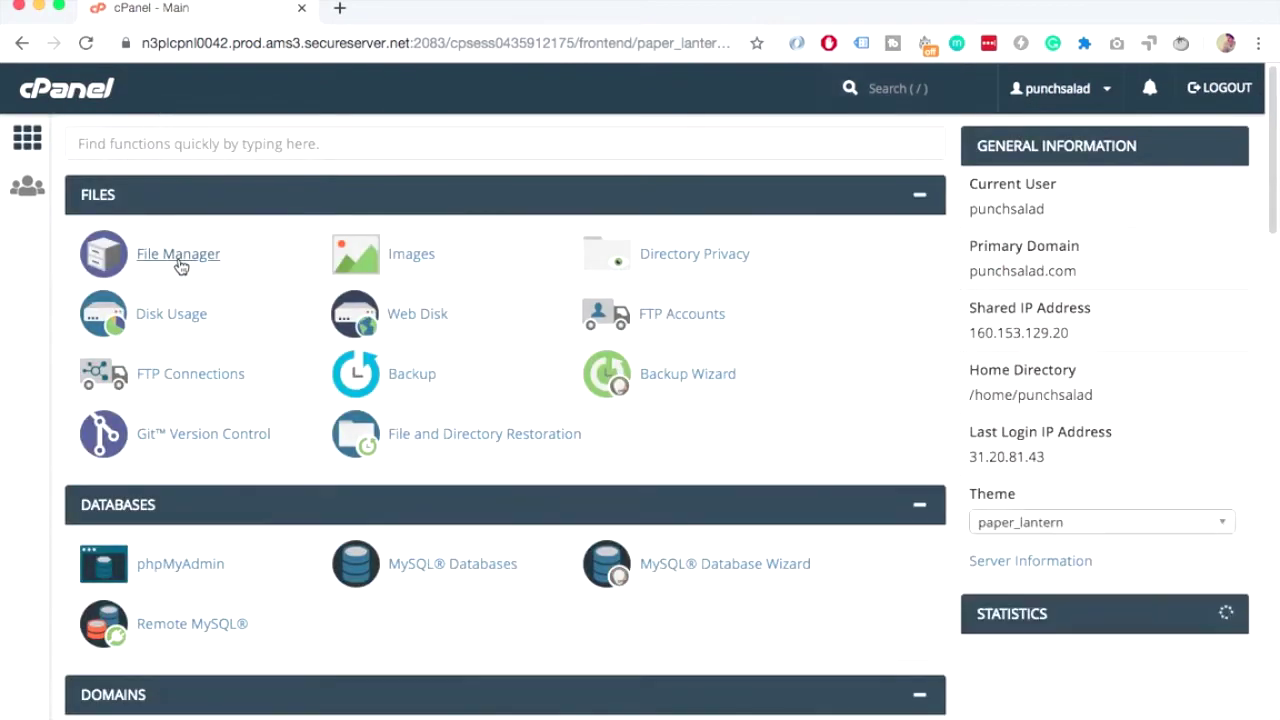
pyautogui.click(179, 260)
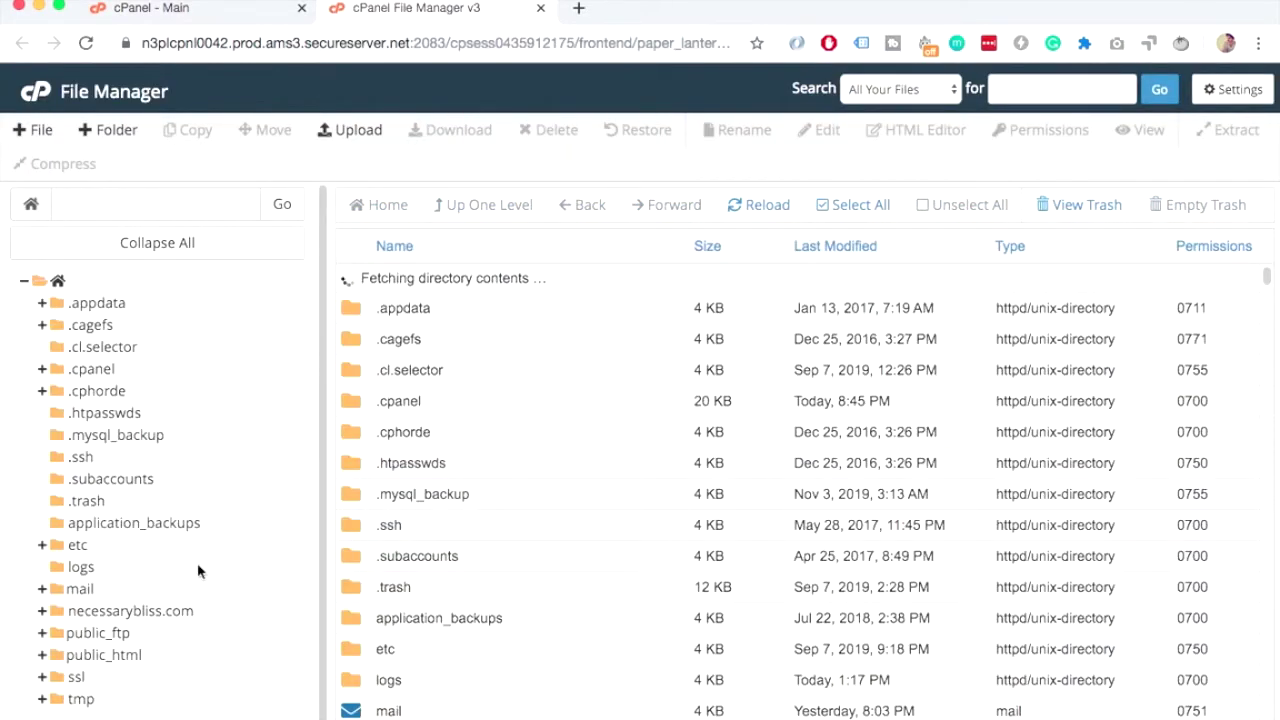
# Browse into public_html and open the linktopus.net site folder
pyautogui.click(126, 658)
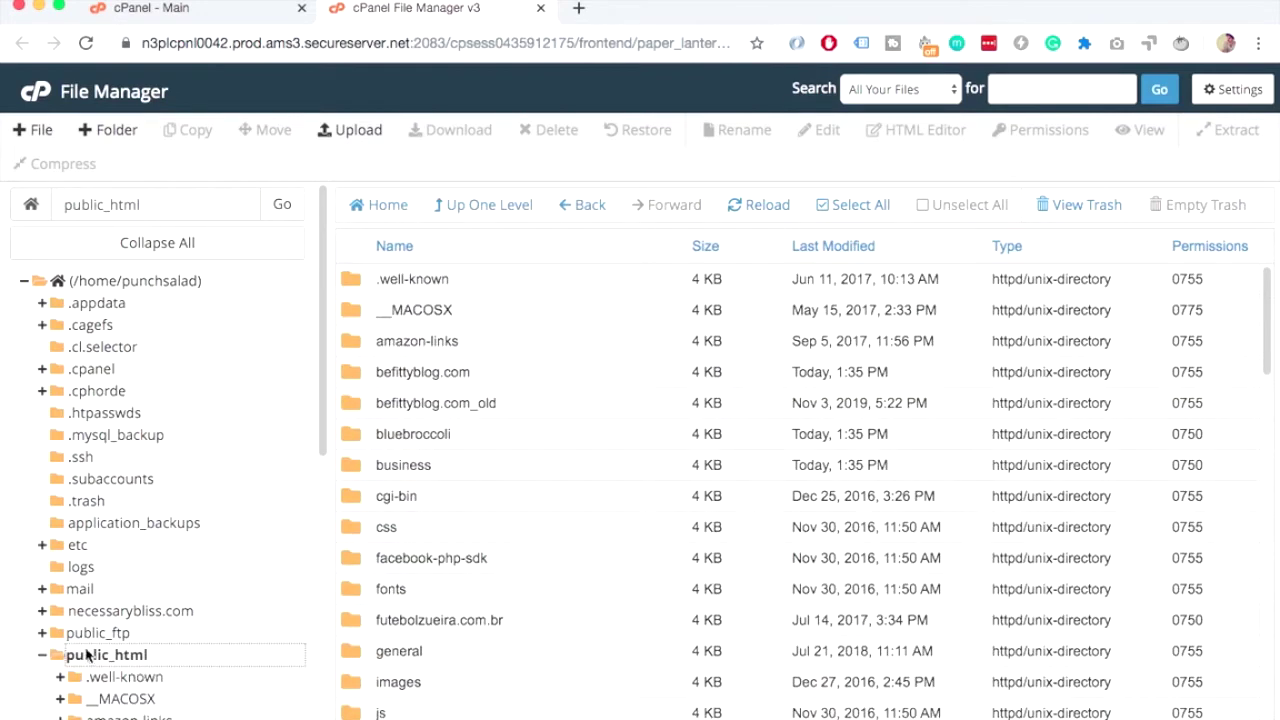
pyautogui.scroll(-2, 482, 264)
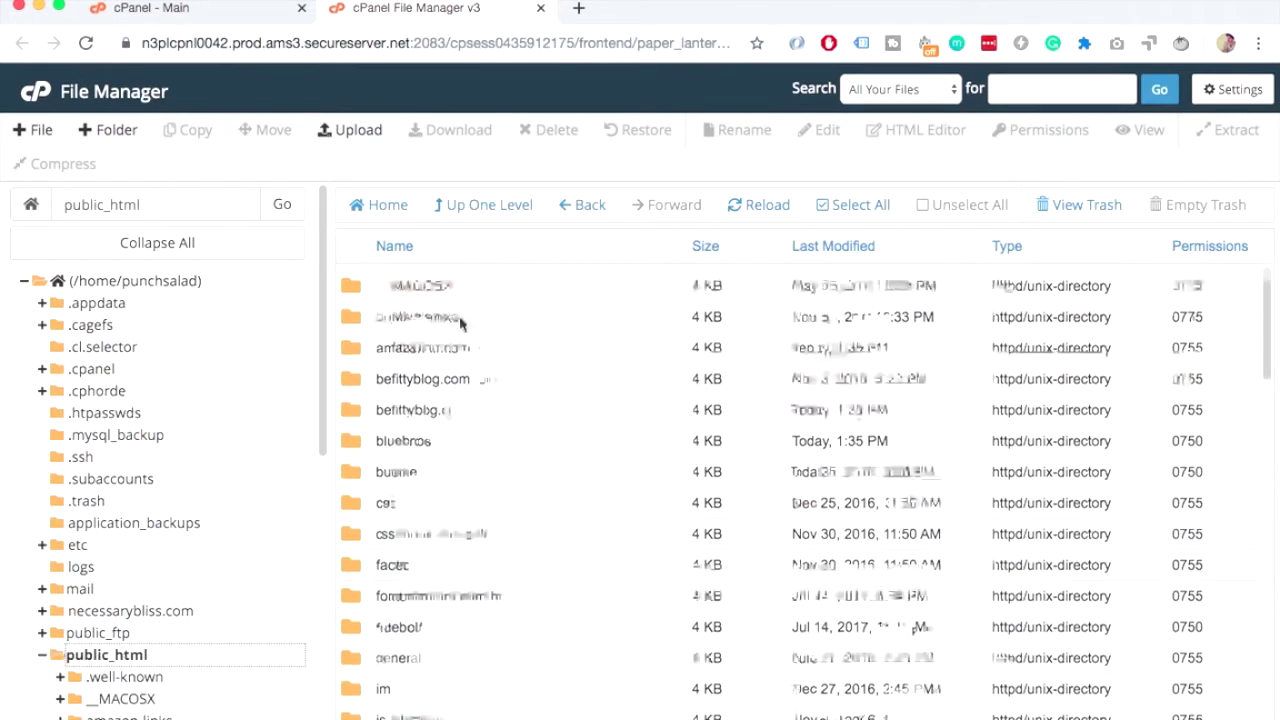
pyautogui.scroll(-4, 456, 428)
pyautogui.click(457, 628)
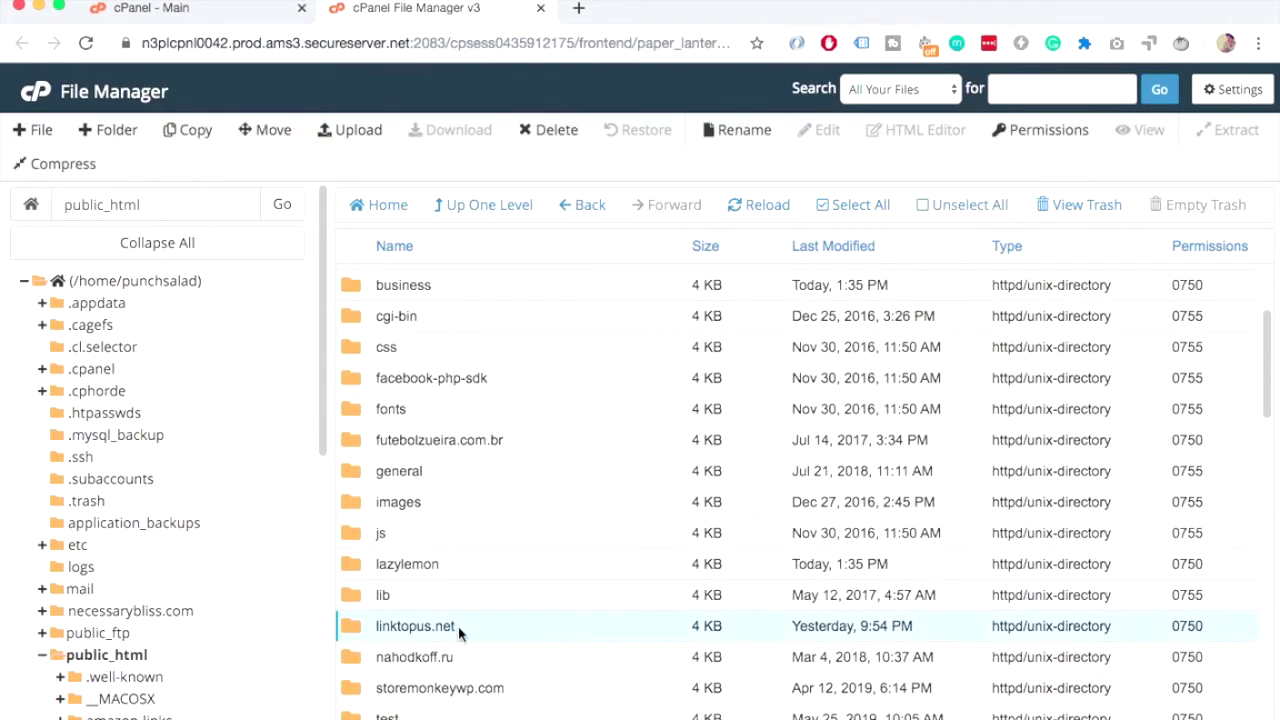
pyautogui.click(485, 627)
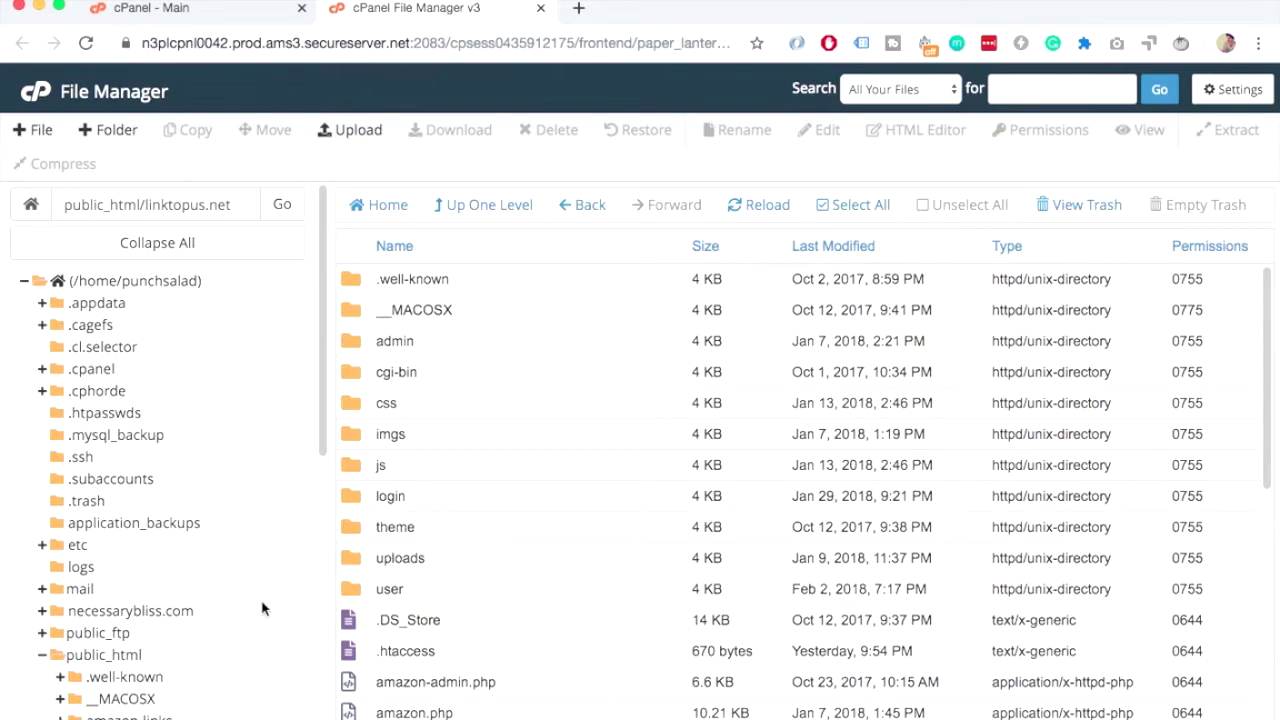
# Try creating a .well-known folder in linktopus.net, which turns out to already exist
pyautogui.scroll(-8, 163, 571)
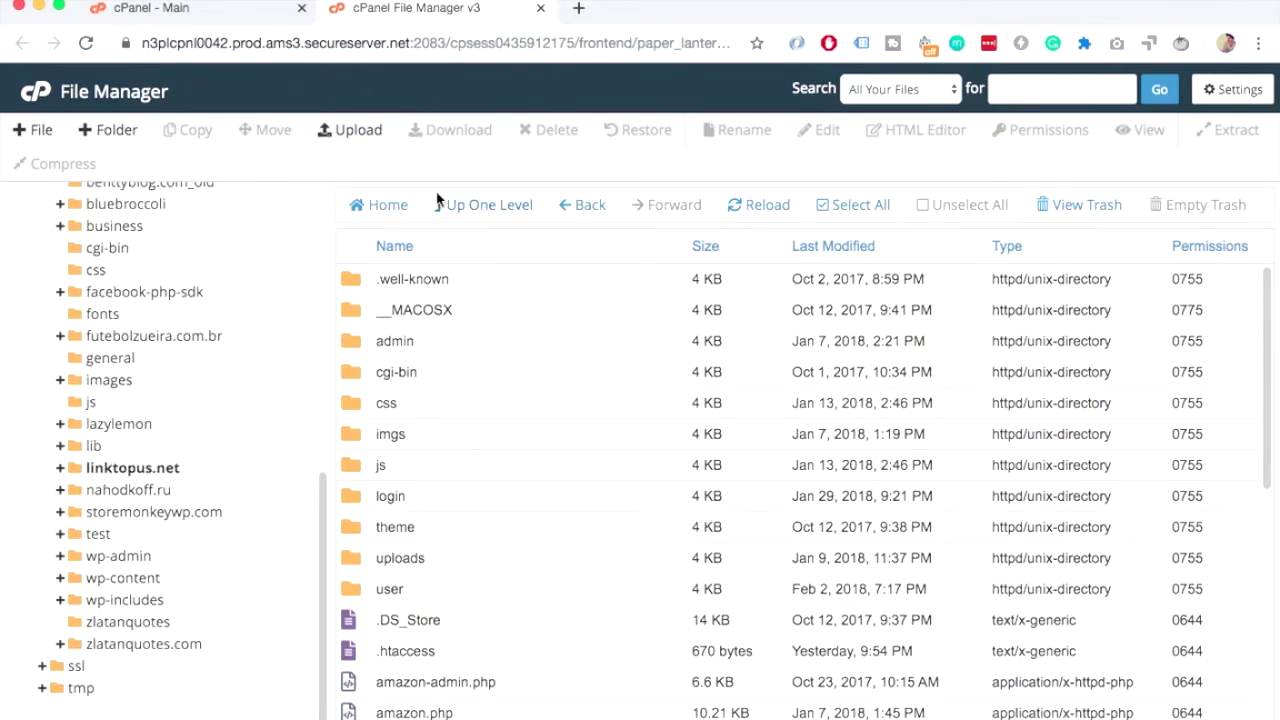
pyautogui.click(117, 131)
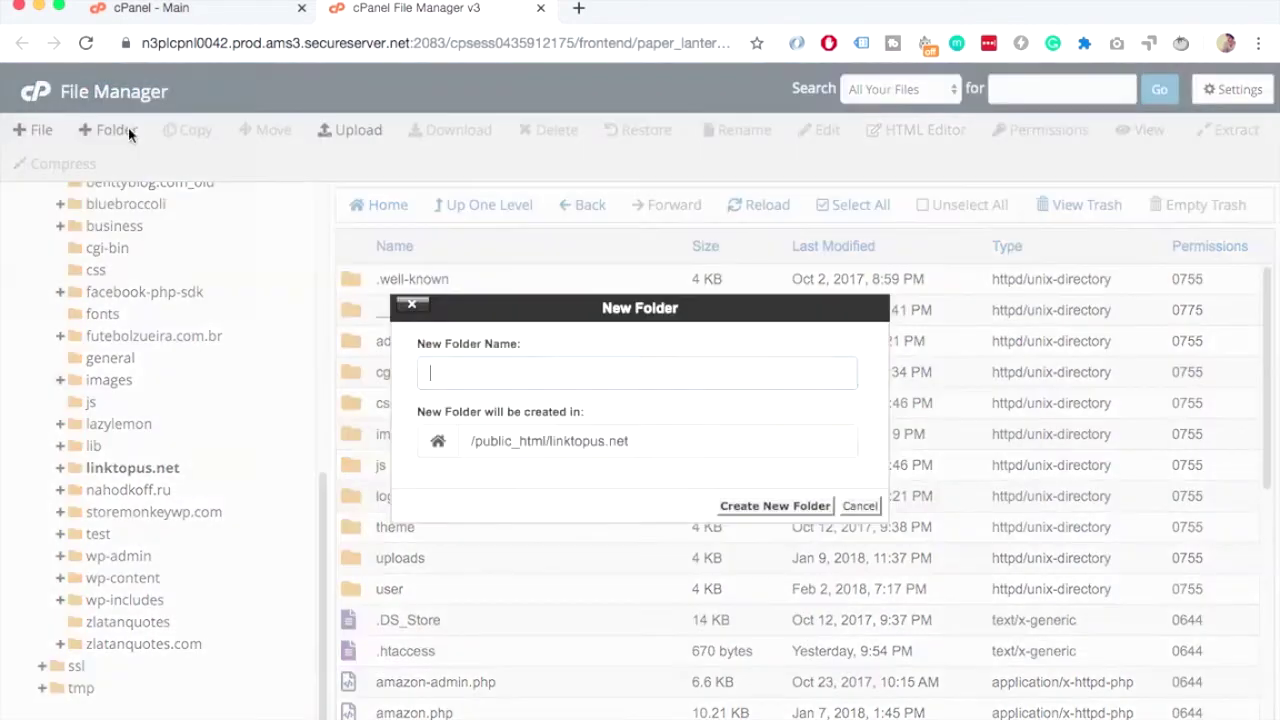
pyautogui.write('.well-known/pki-validation/')
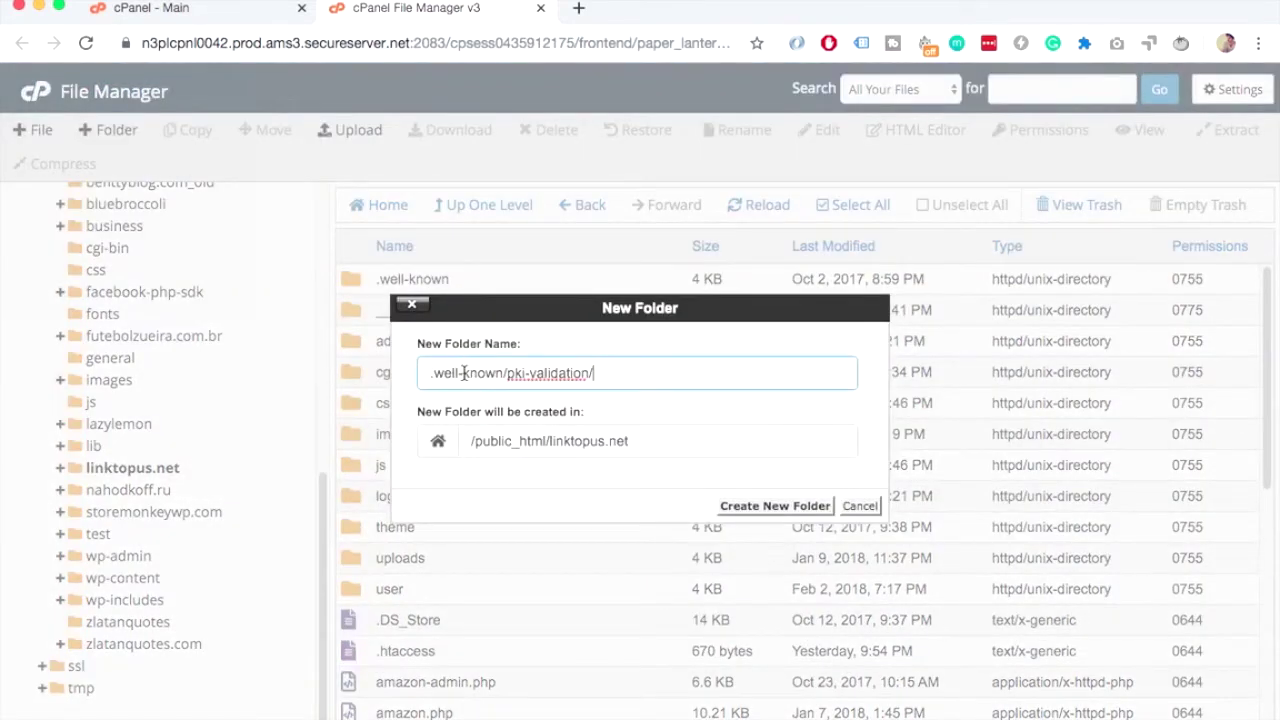
pyautogui.moveTo(504, 373); pyautogui.dragTo(592, 372)
pyautogui.press('BackSpace')
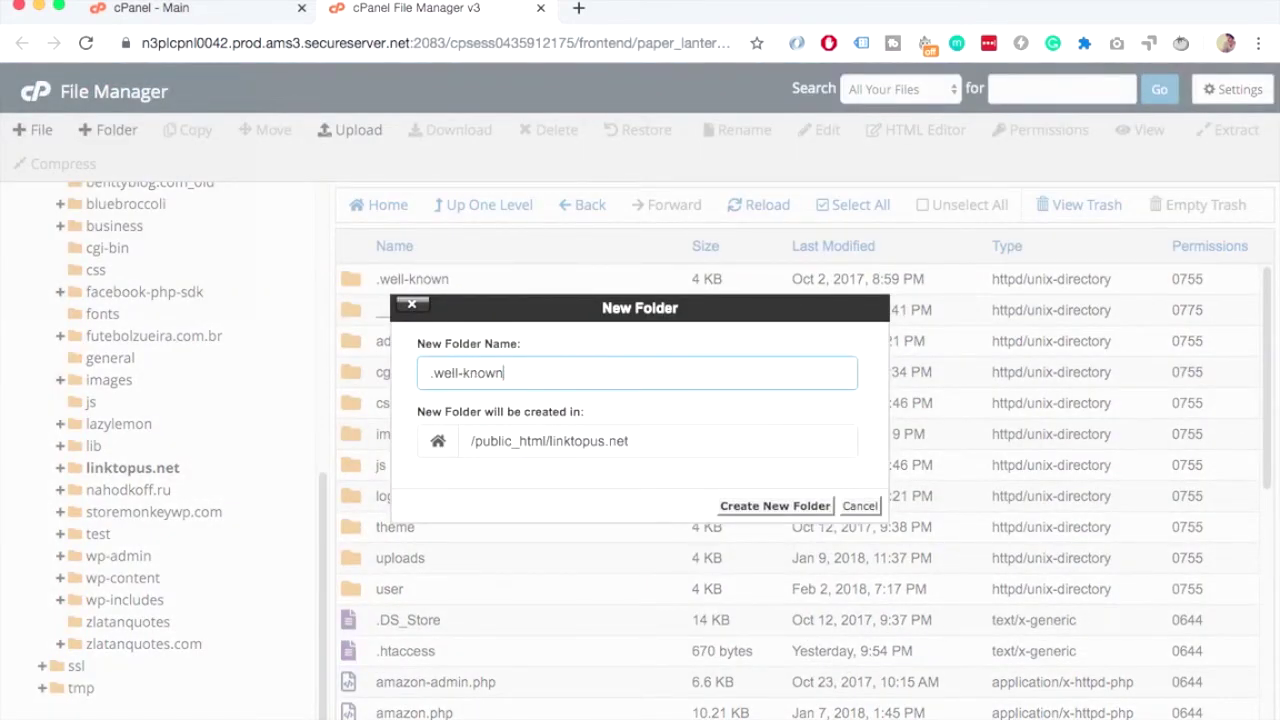
pyautogui.click(773, 506)
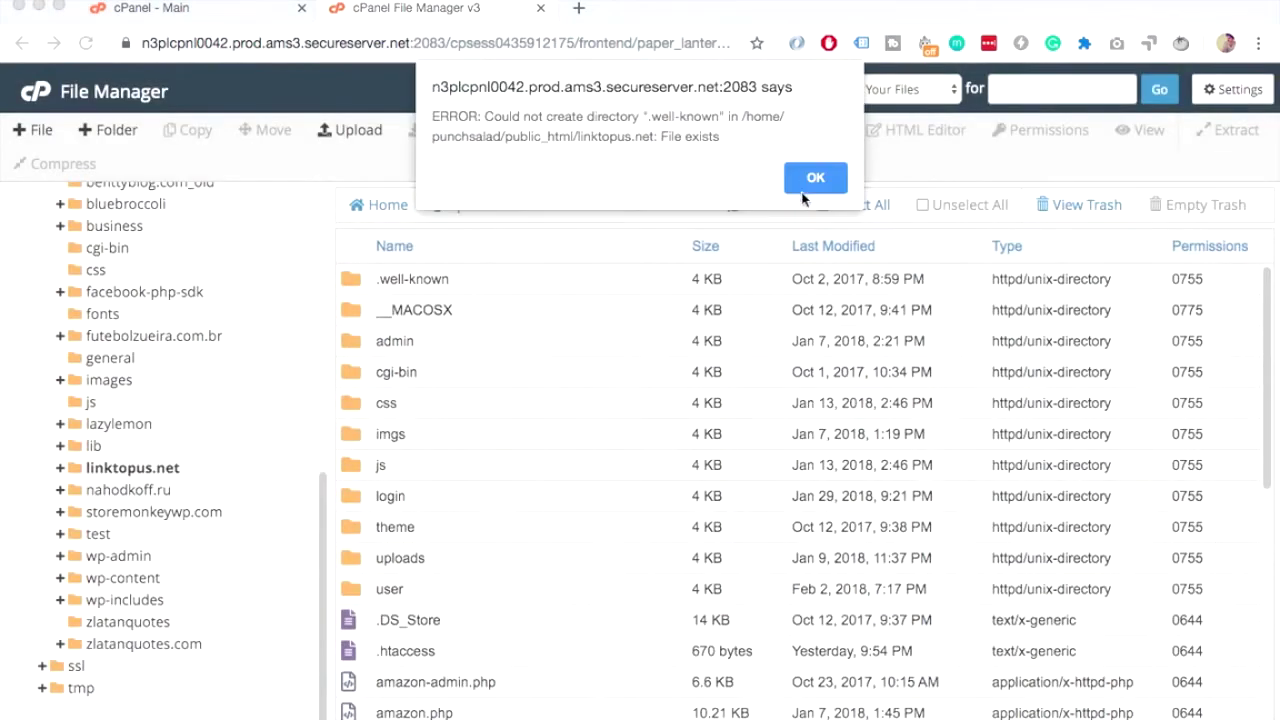
pyautogui.click(800, 177)
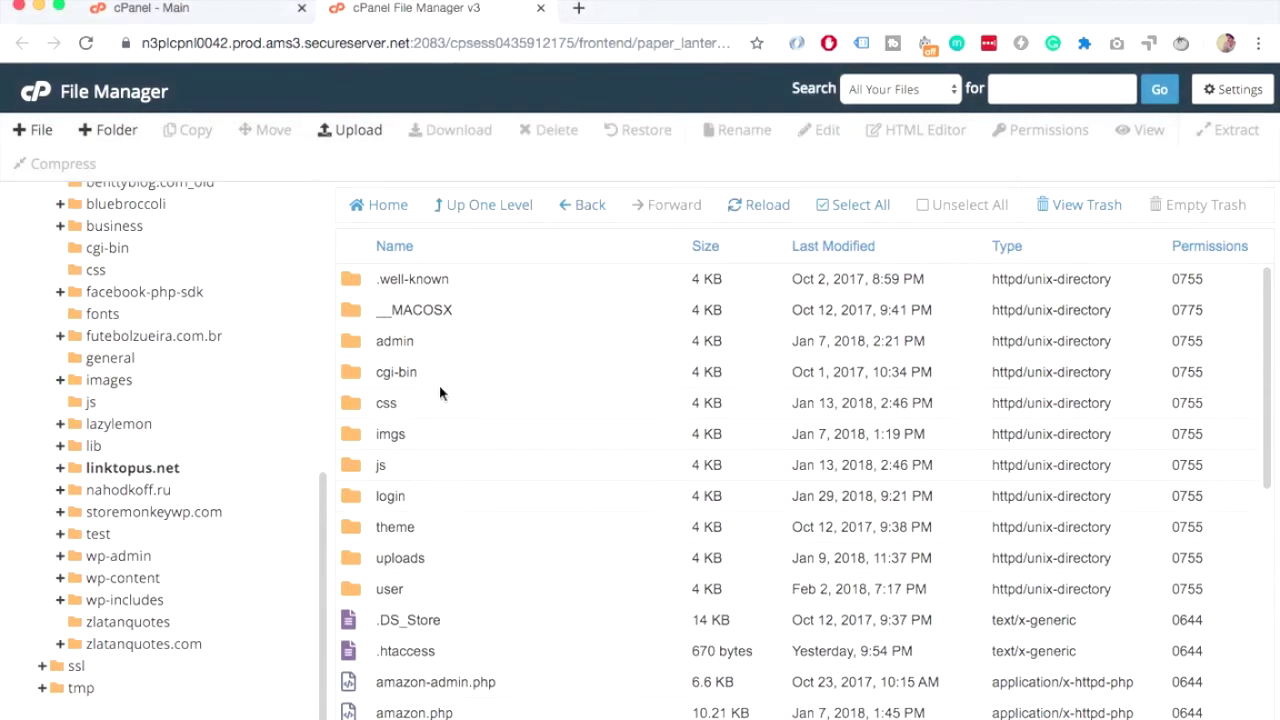
# Inside .well-known, create a pki-validation folder and open it
pyautogui.doubleClick(515, 281)
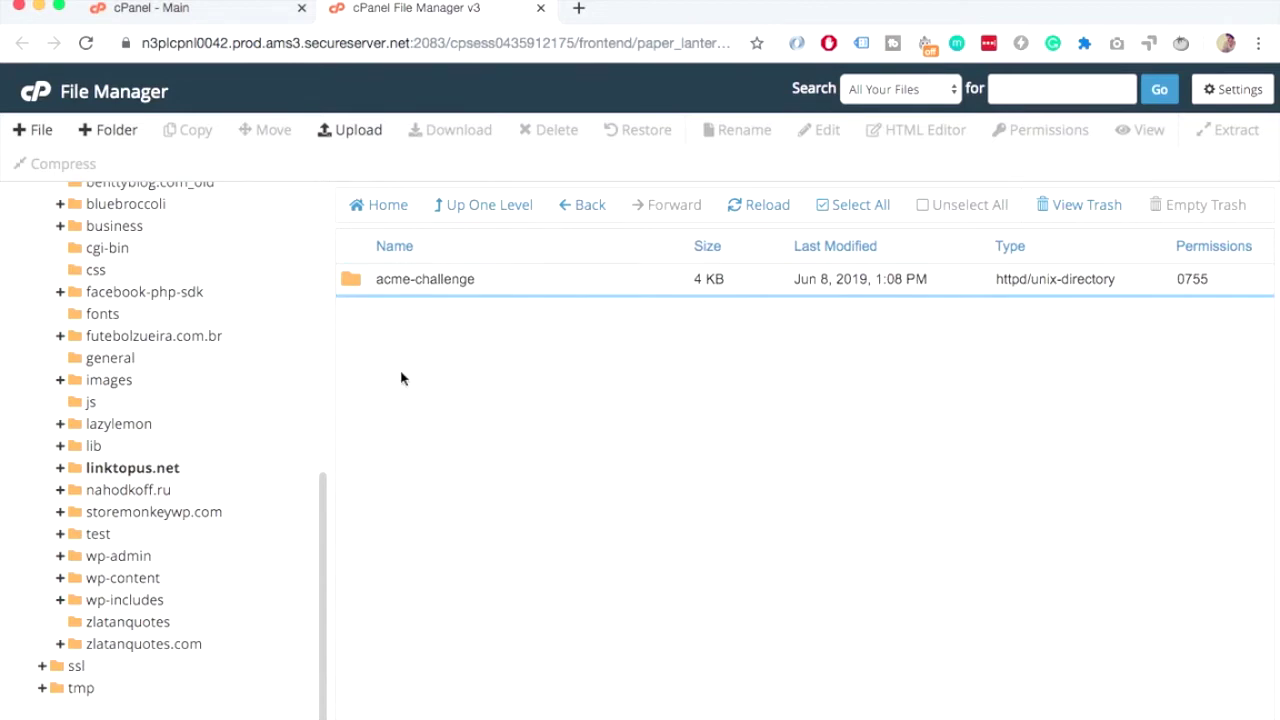
pyautogui.click(477, 377)
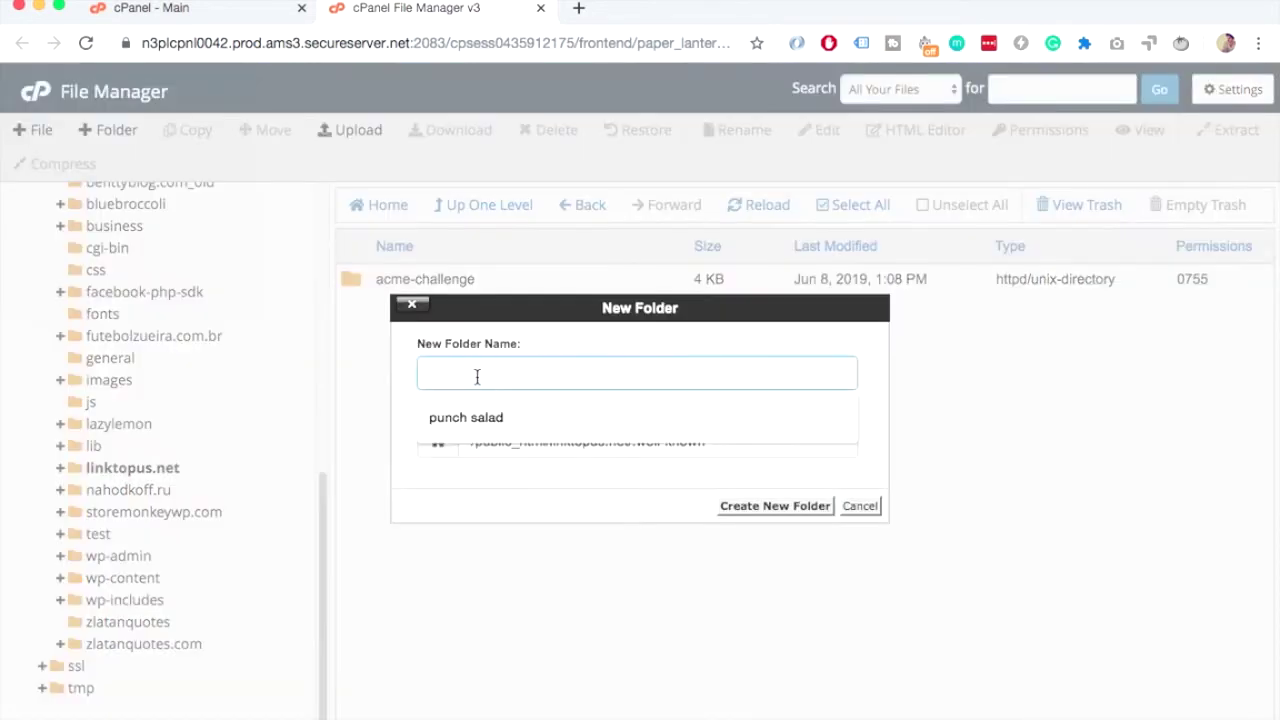
pyautogui.write('.well-known/pki-validation/')
pyautogui.click(503, 373)
pyautogui.press('BackSpace')
pyautogui.press('BackSpace')
pyautogui.press('BackSpace')
pyautogui.press('BackSpace')
pyautogui.press('BackSpace')
pyautogui.press('BackSpace')
pyautogui.press('BackSpace')
pyautogui.press('BackSpace')
pyautogui.press('BackSpace')
pyautogui.press('BackSpace')
pyautogui.press('BackSpace')
pyautogui.press('BackSpace')
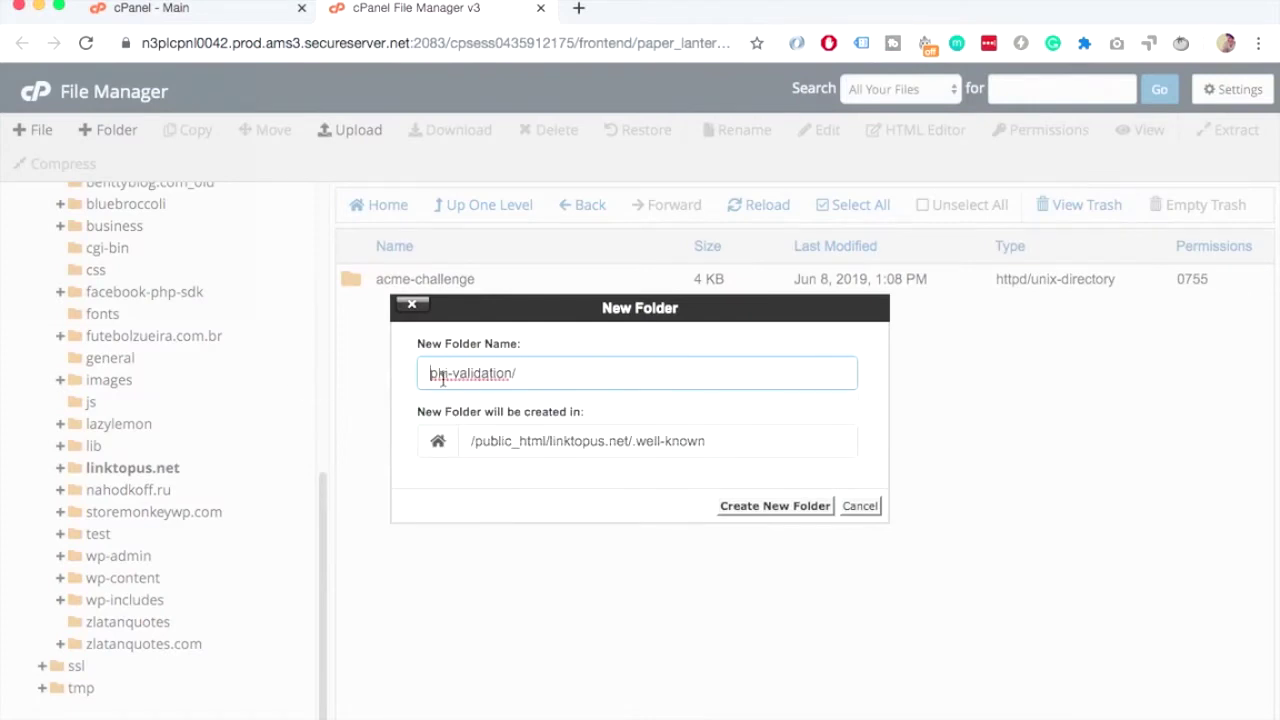
pyautogui.press('BackSpace')
pyautogui.click(790, 512)
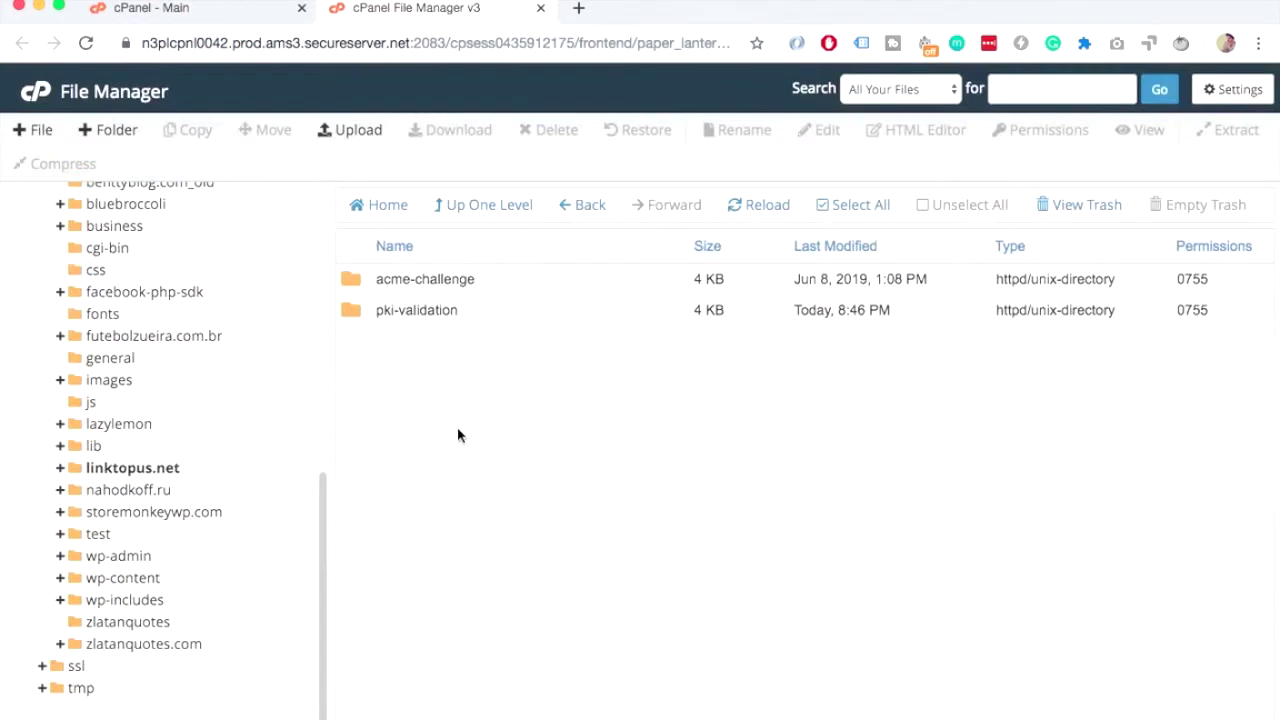
pyautogui.doubleClick(463, 309)
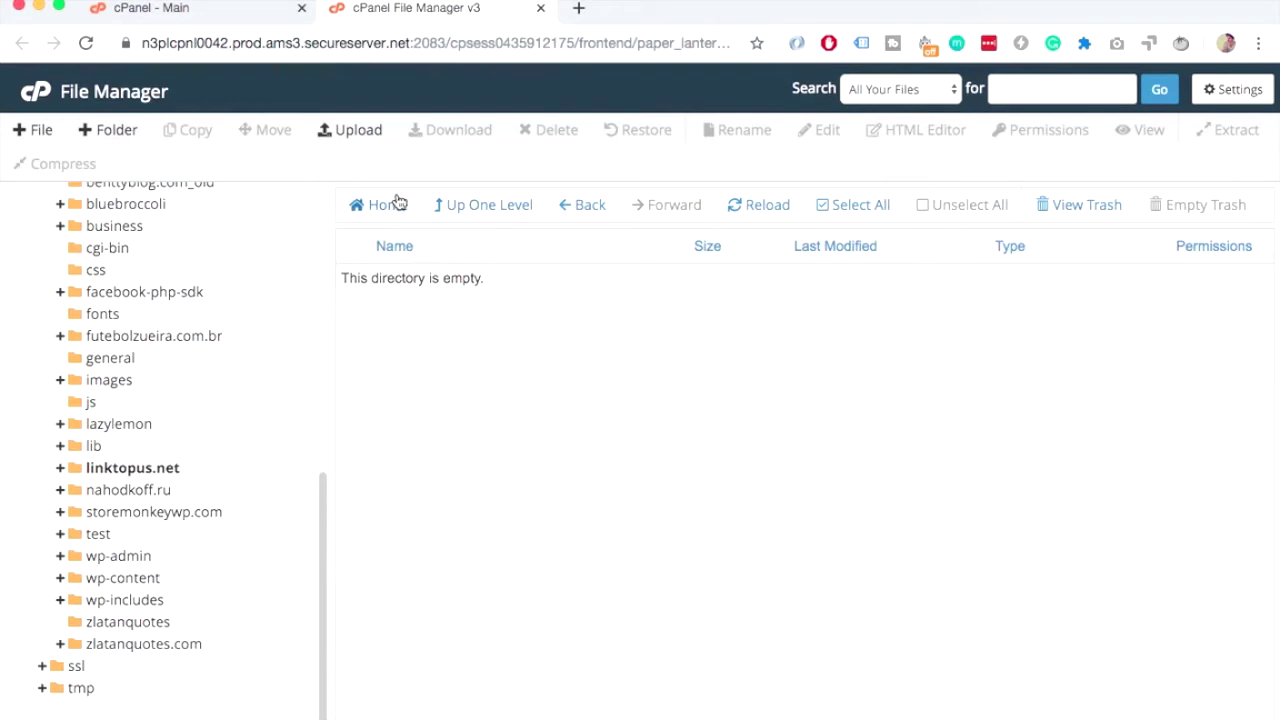
# Upload 38CCEFF67115609C34E7EE96FE7C2FFA.txt from Downloads into the pki-validation folder
pyautogui.click(343, 137)
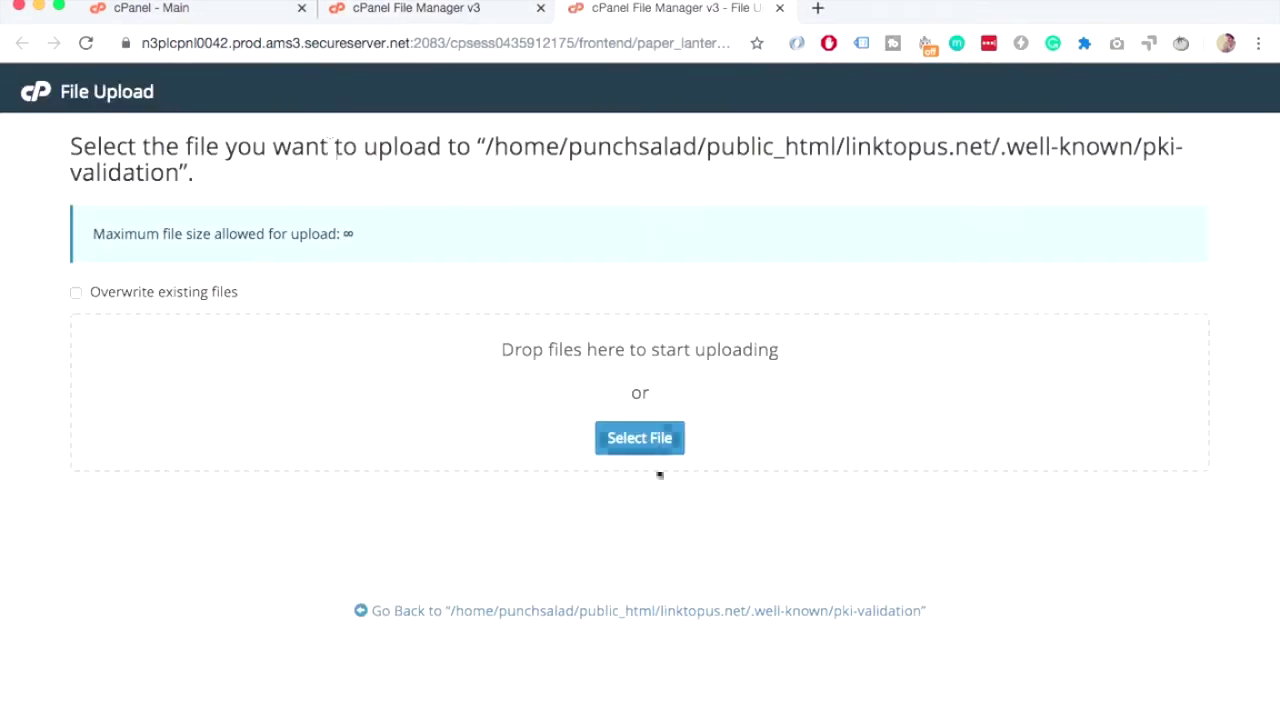
pyautogui.click(652, 442)
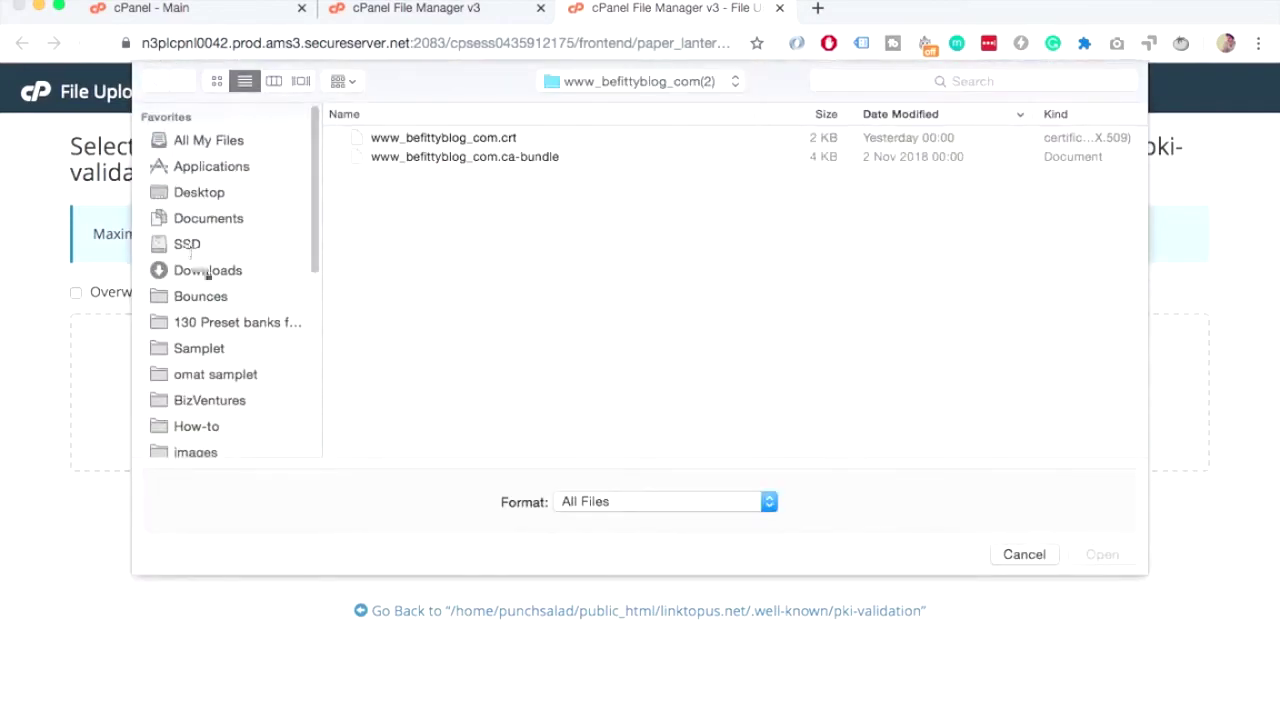
pyautogui.click(206, 271)
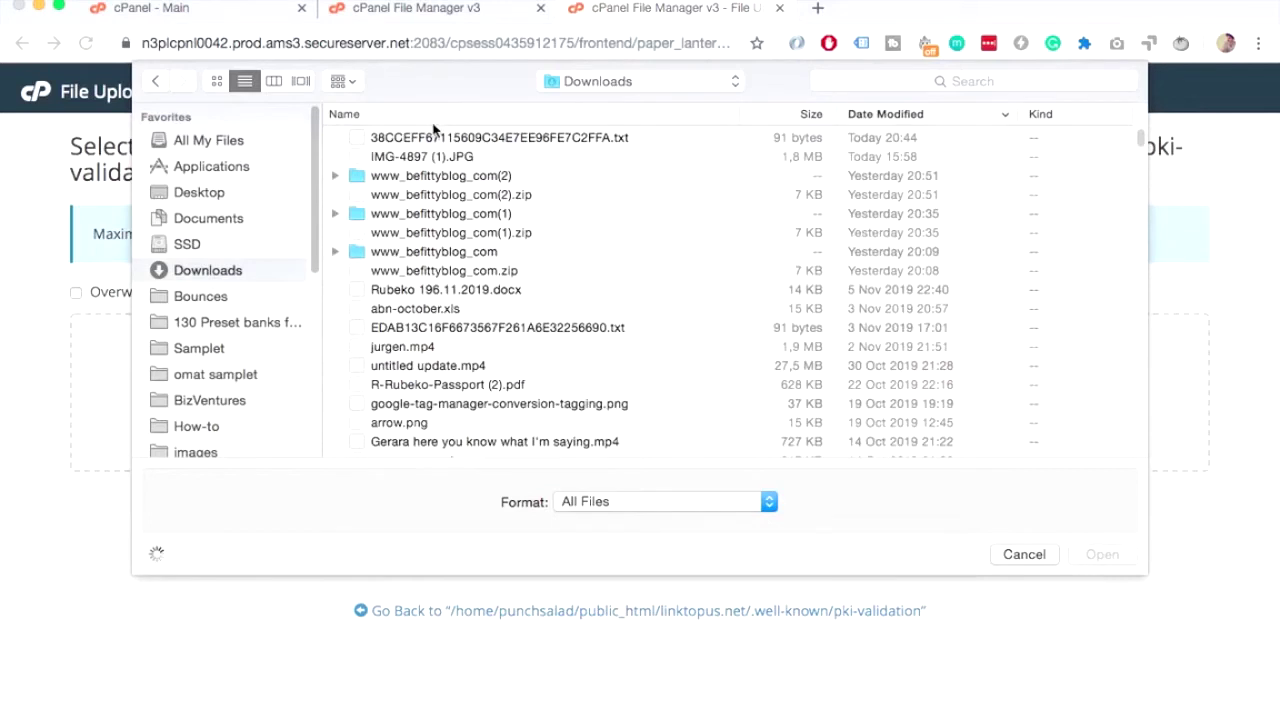
pyautogui.click(541, 140)
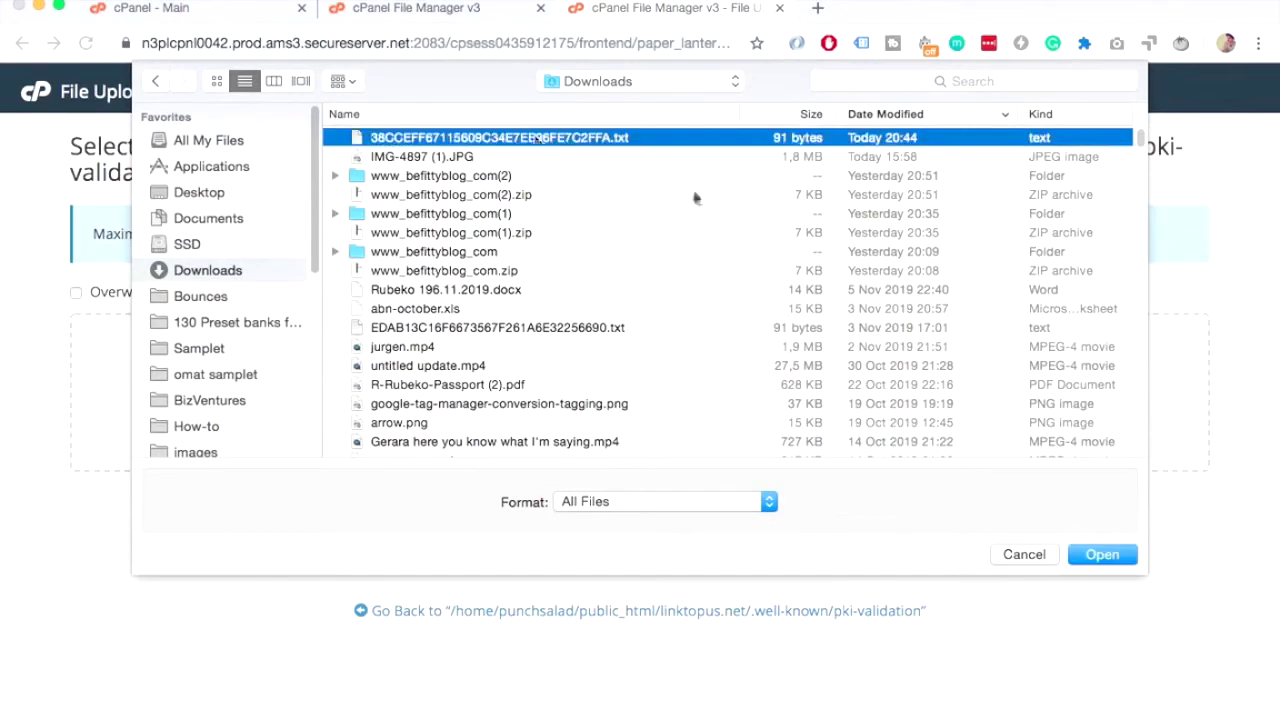
pyautogui.press('Return')
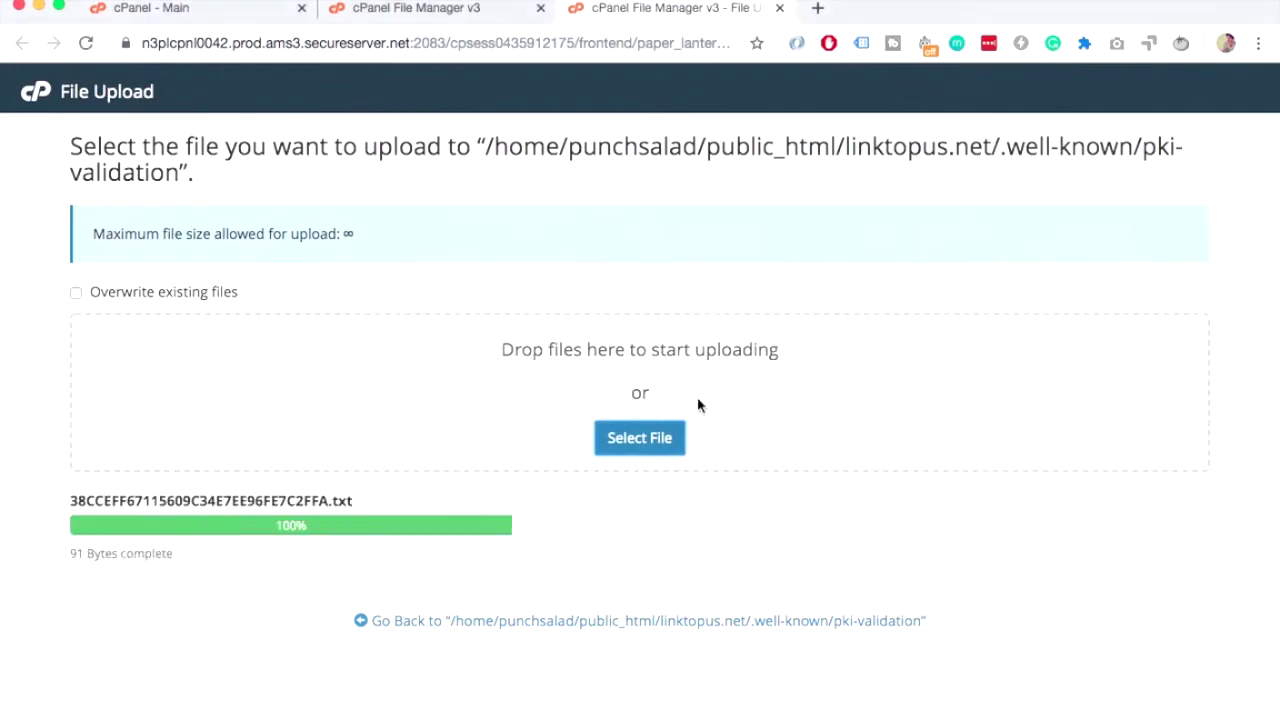
pyautogui.click(566, 620)
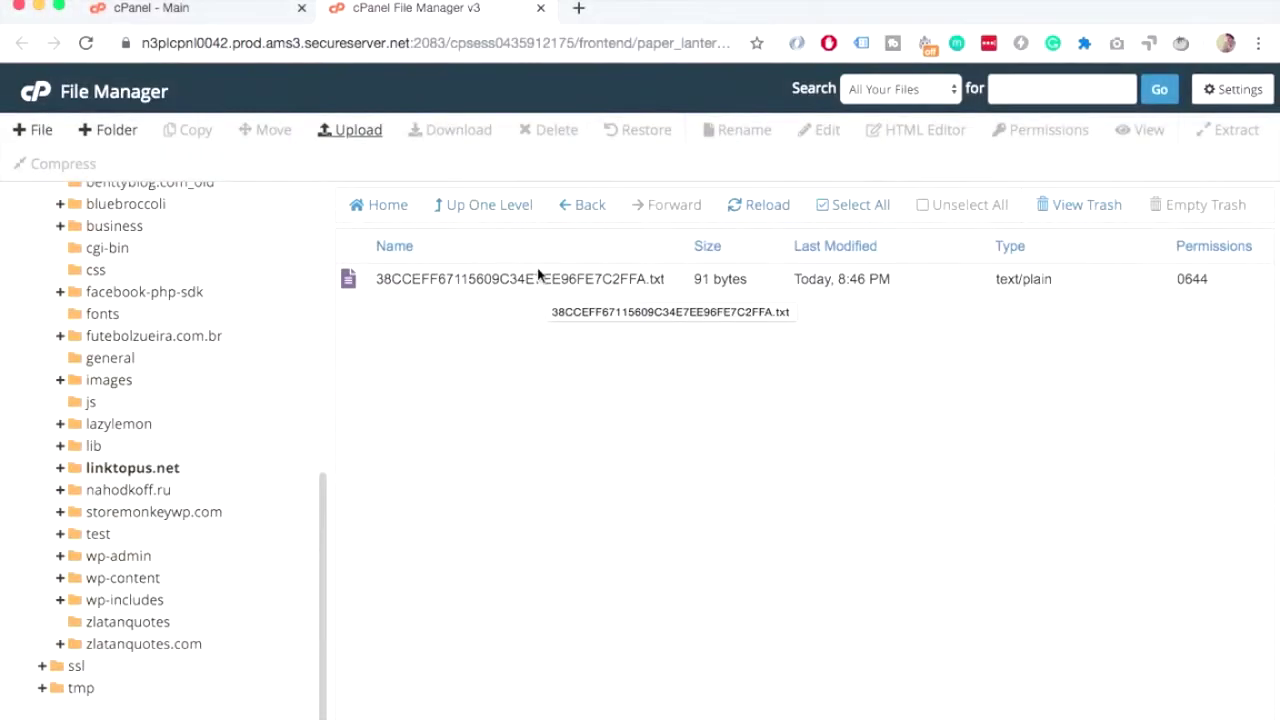
pyautogui.click(38, 6)
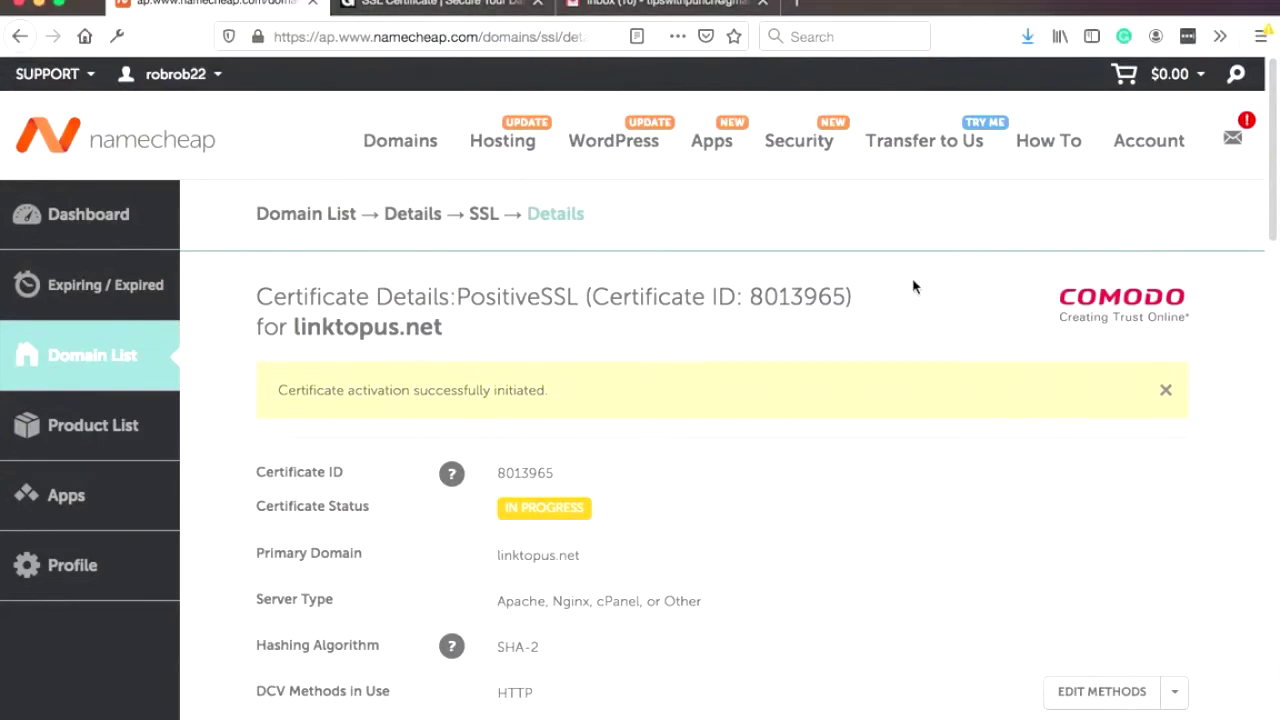
# Keep HTTP-based DCV for linktopus.net and retry validation, confirming the method change
pyautogui.scroll(-5, 917, 284)
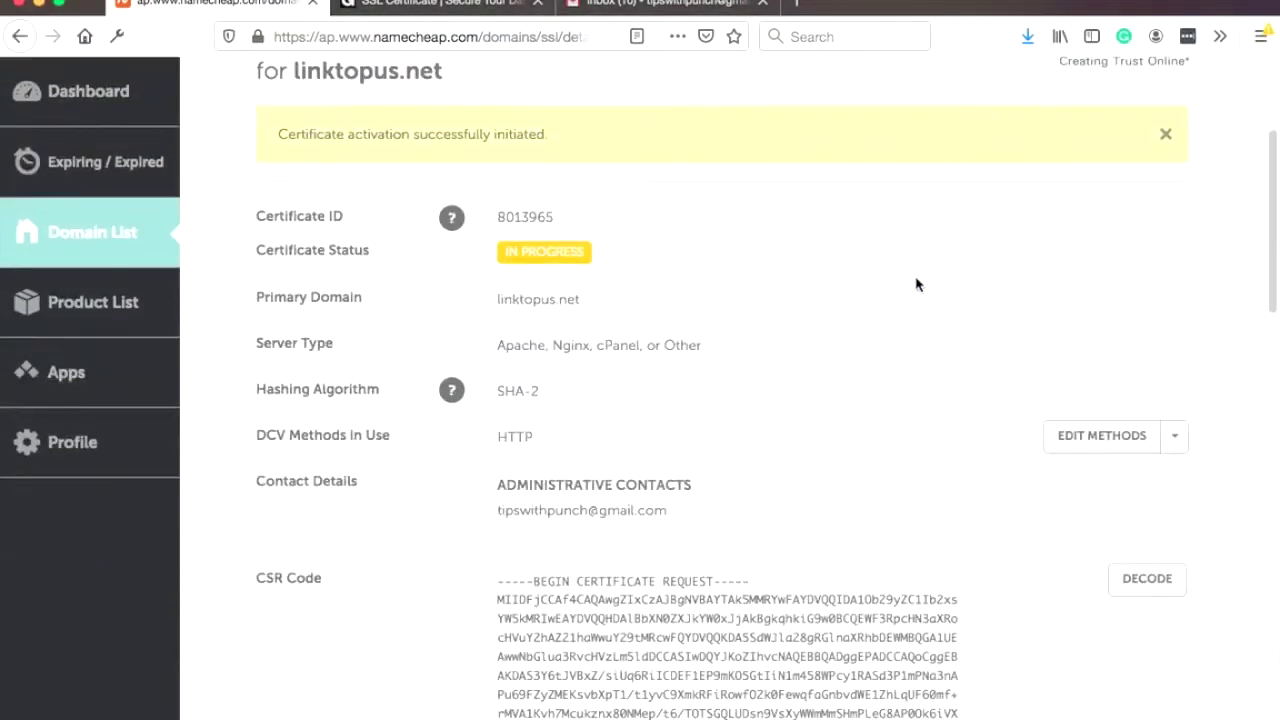
pyautogui.click(1094, 436)
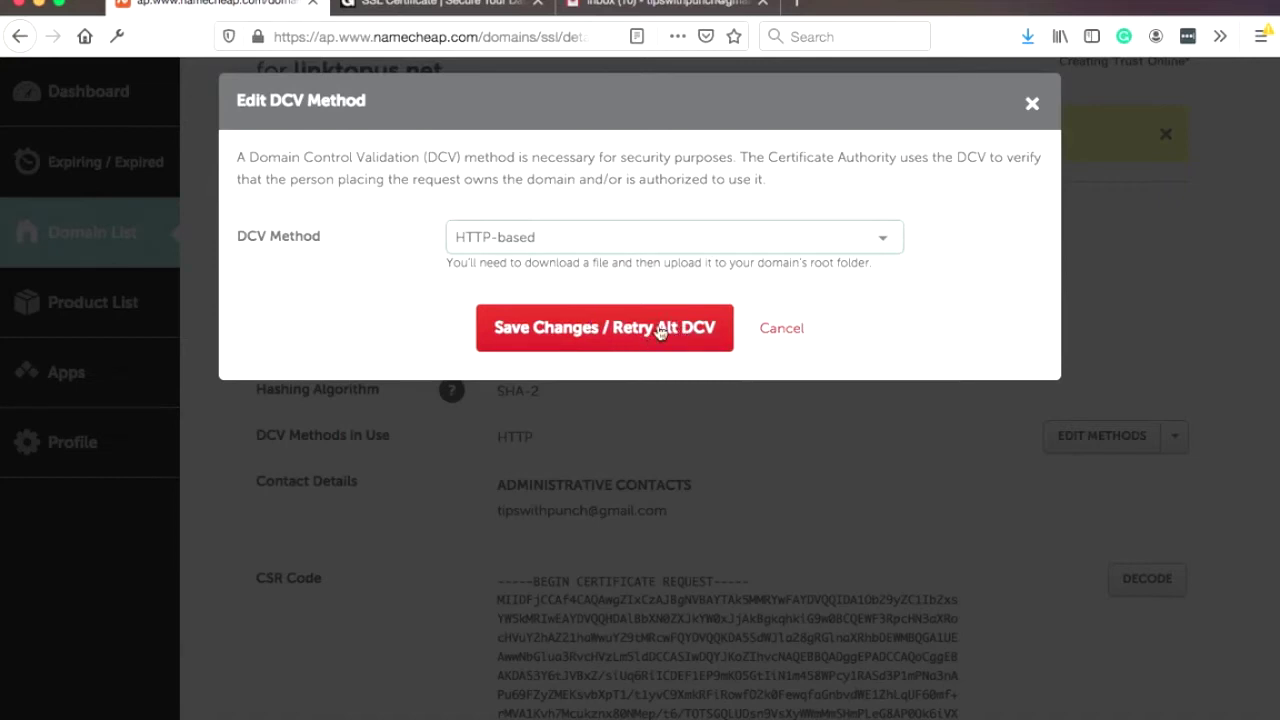
pyautogui.click(623, 328)
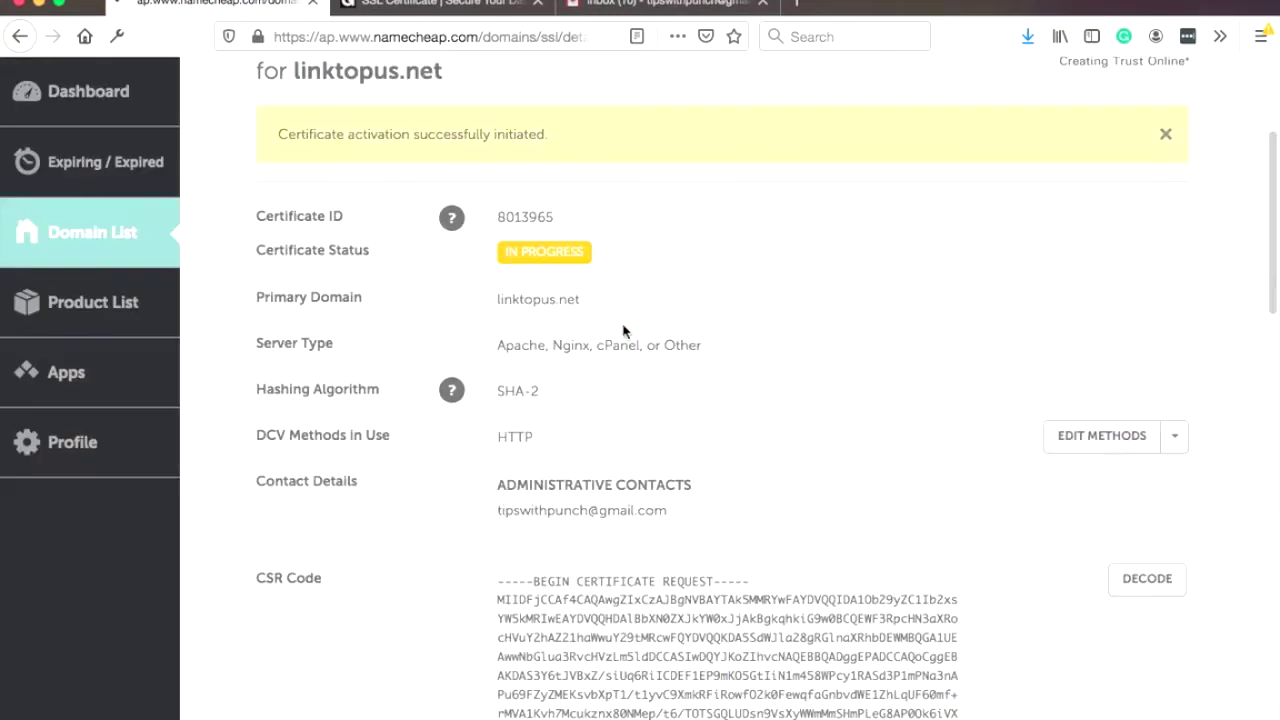
pyautogui.scroll(3, 625, 326)
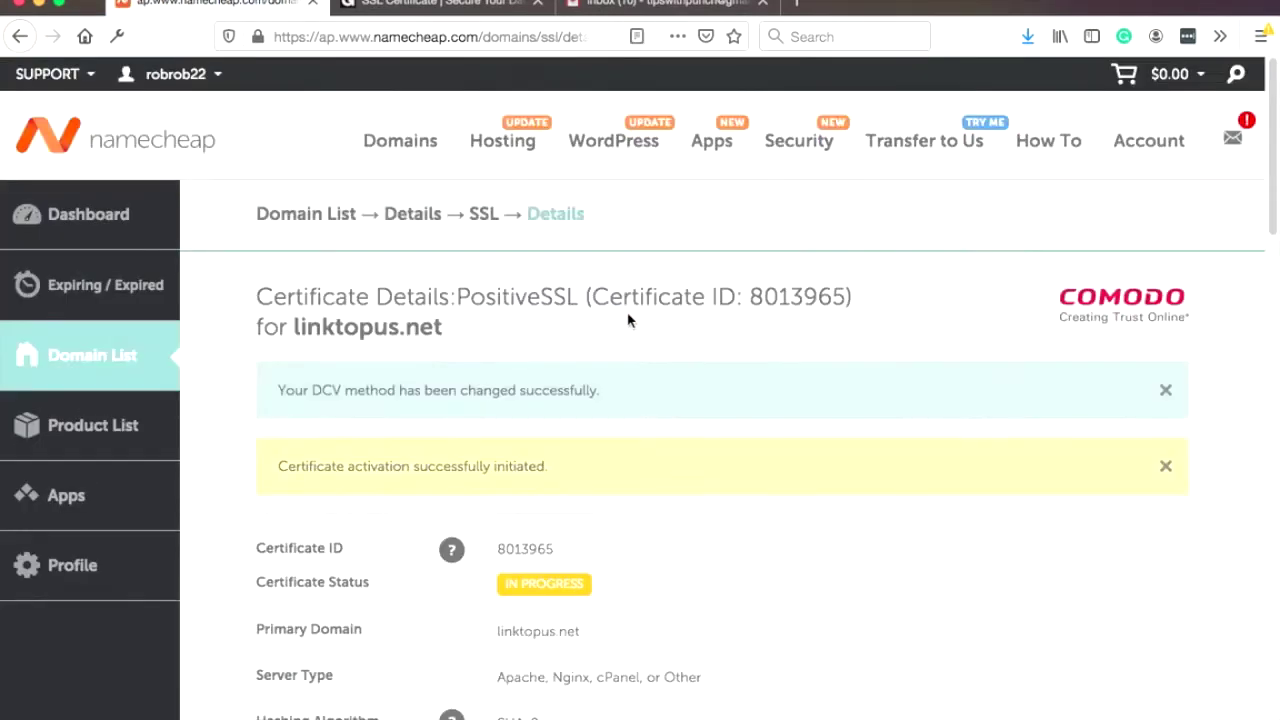
pyautogui.moveTo(289, 389); pyautogui.dragTo(617, 394)
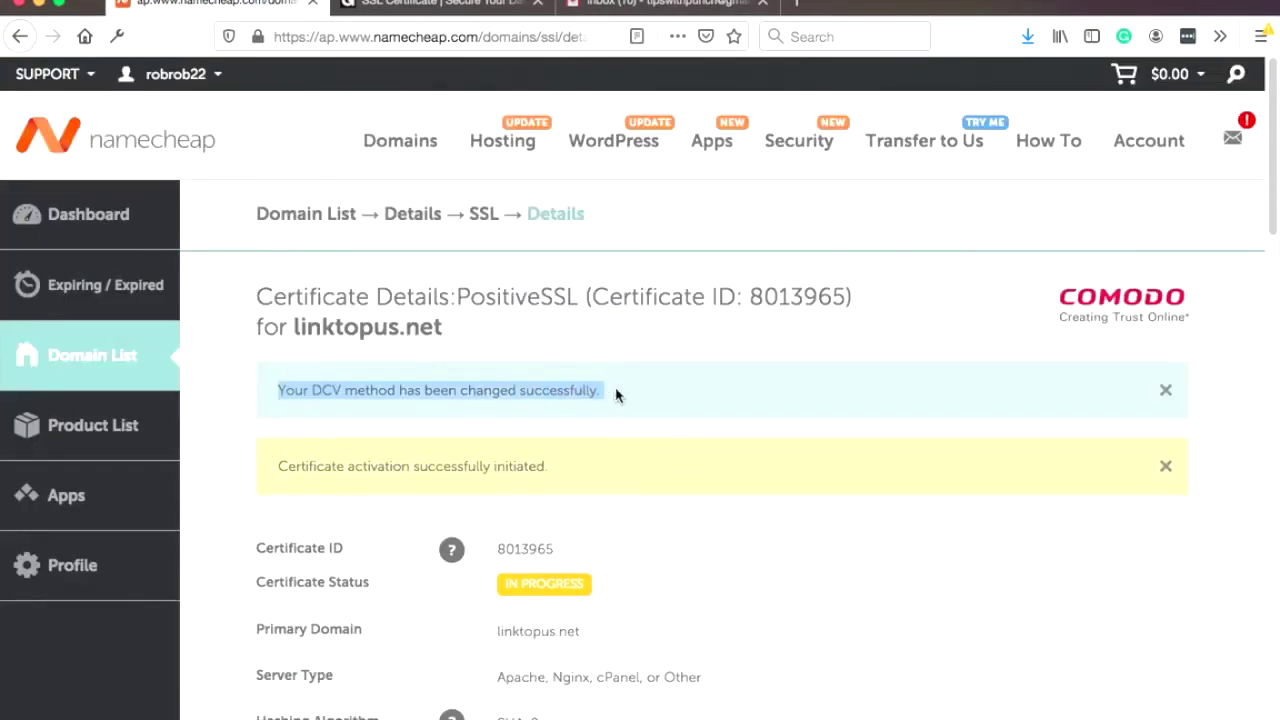
pyautogui.click(386, 389)
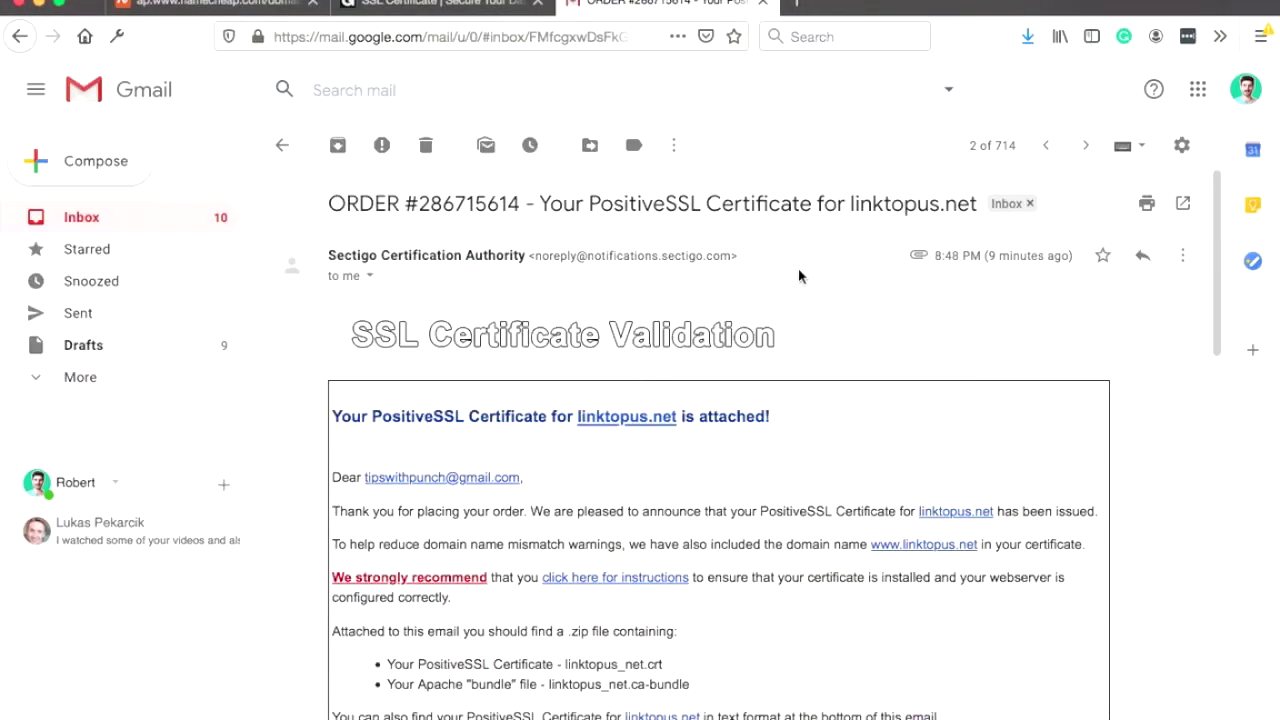
# Open the PositiveSSL certificate email and download its linktopus_net.zip attachment
pyautogui.scroll(-2, 468, 236)
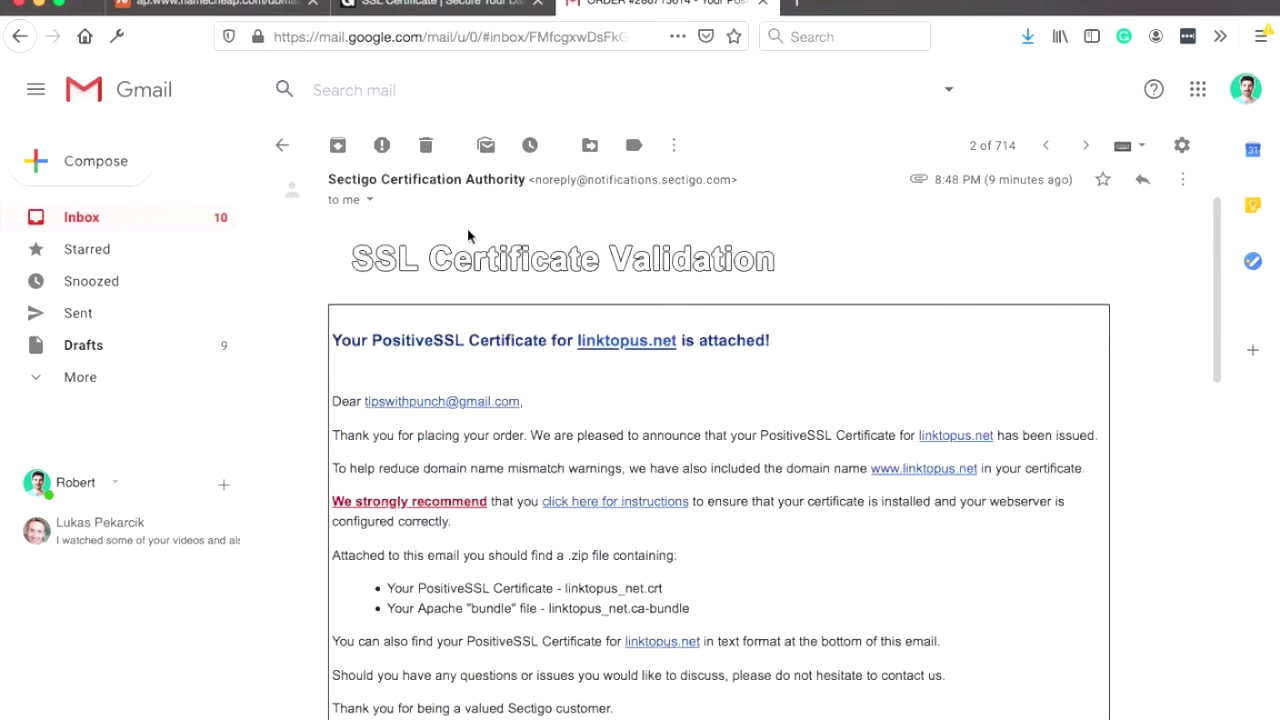
pyautogui.click(467, 238)
pyautogui.click(1046, 147)
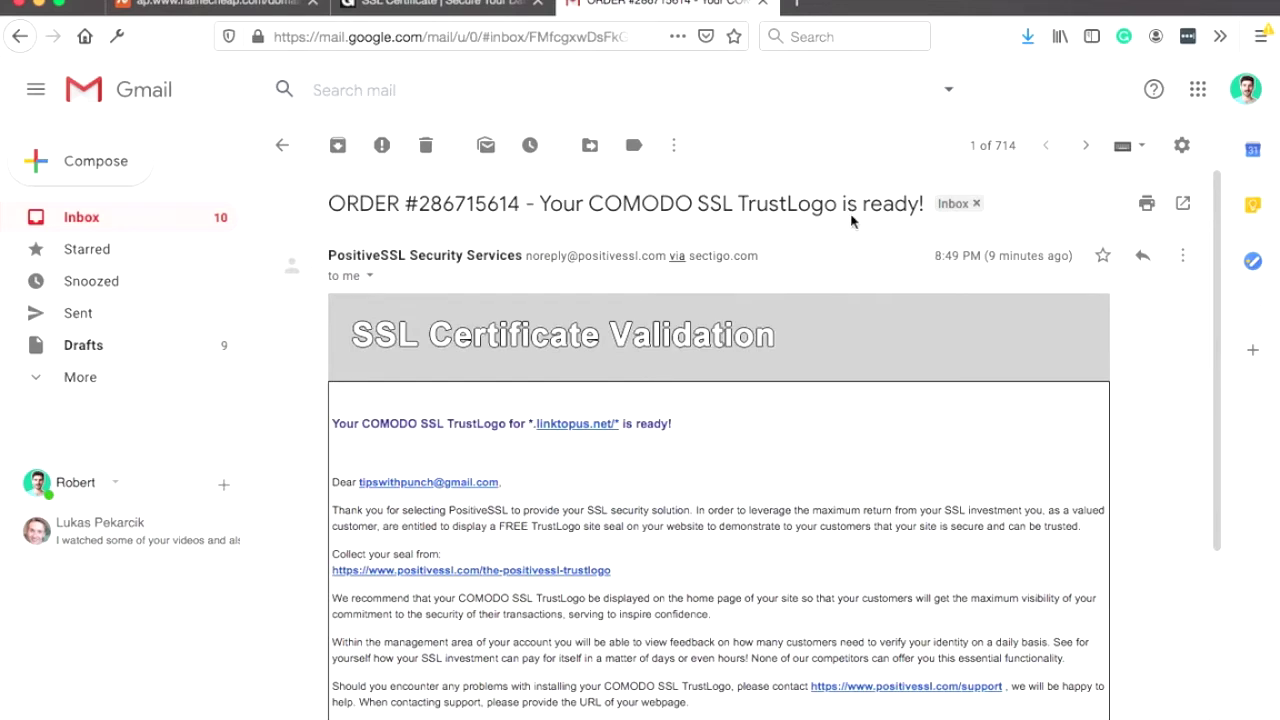
pyautogui.click(1086, 148)
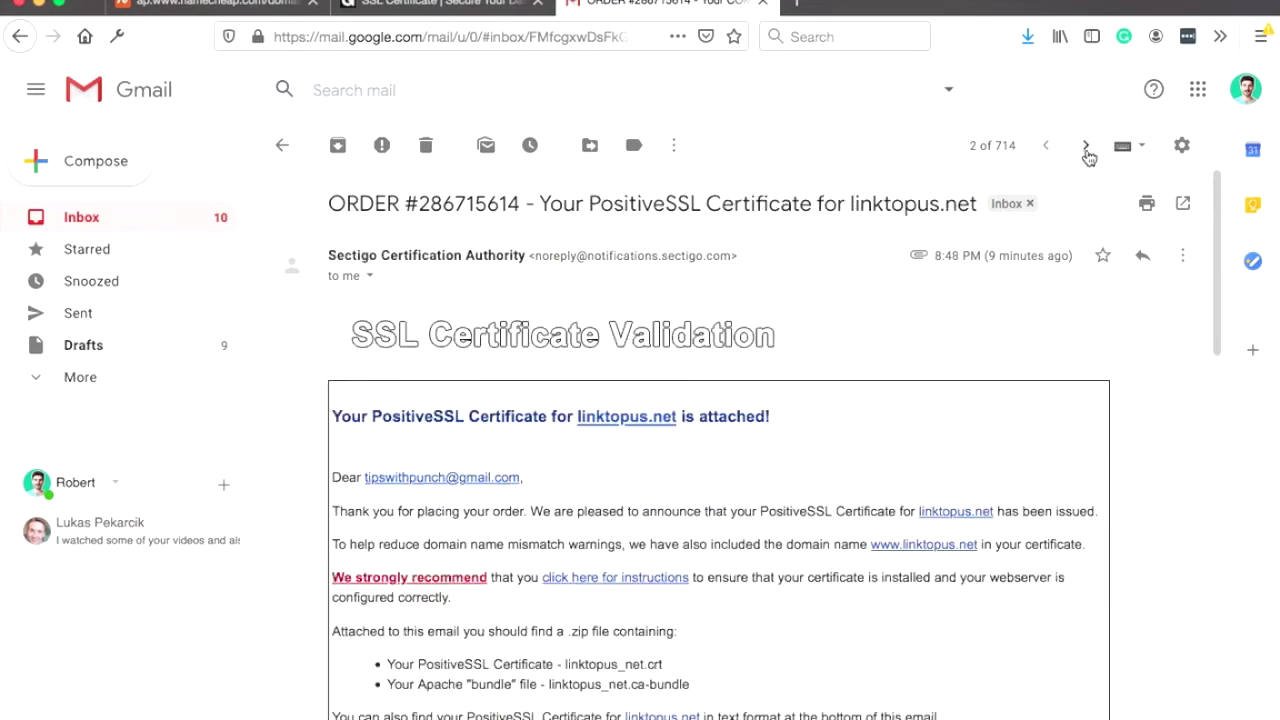
pyautogui.scroll(-15, 732, 287)
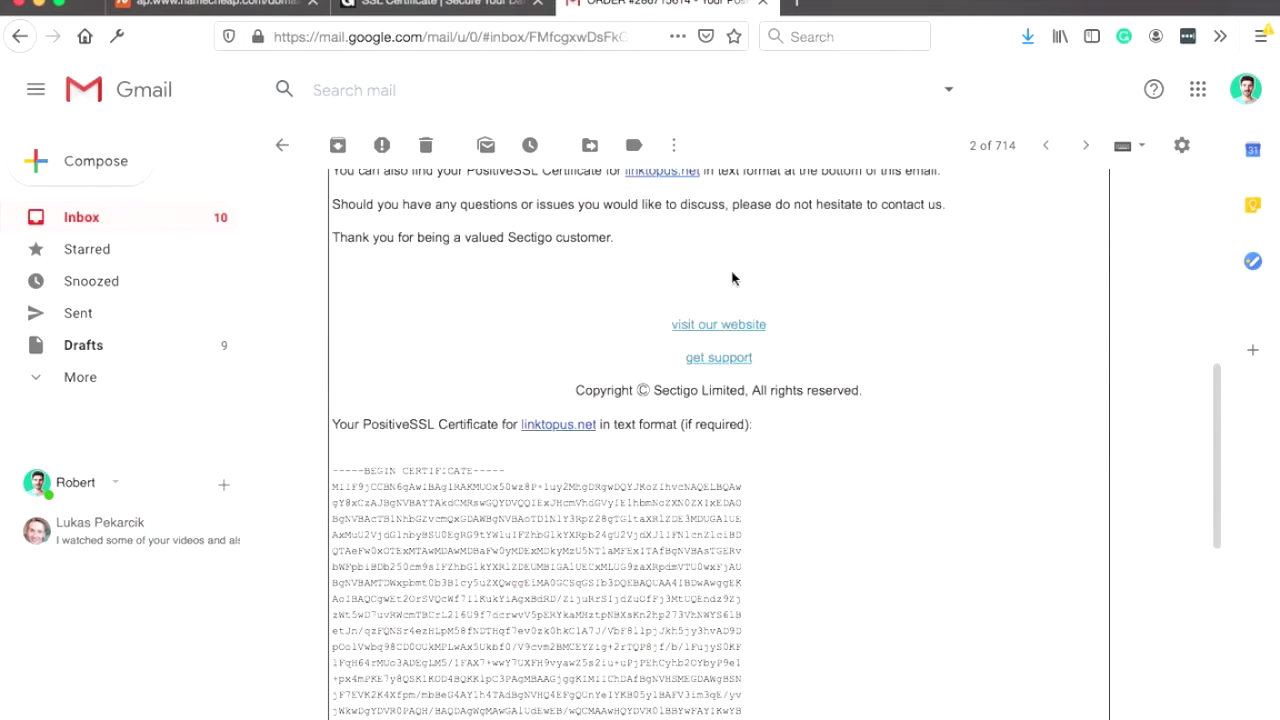
pyautogui.scroll(-1, 690, 365)
pyautogui.moveTo(380, 560)
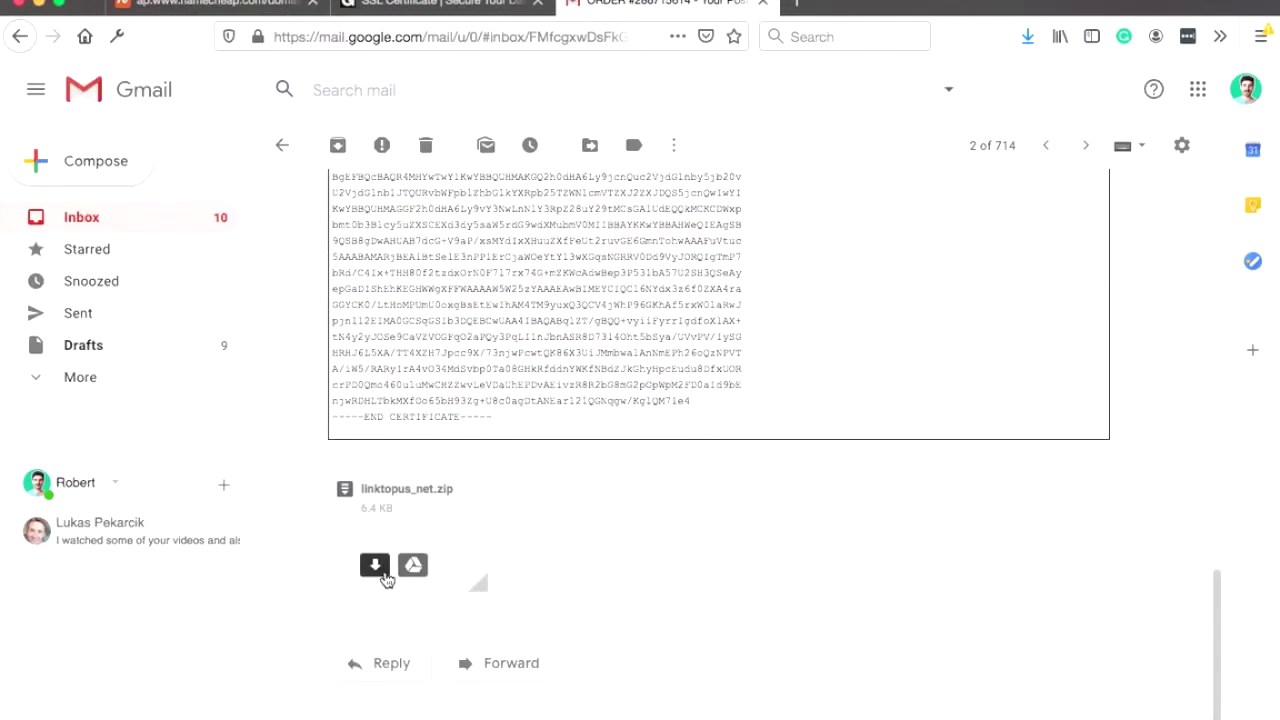
pyautogui.click(374, 566)
pyautogui.click(1182, 690)
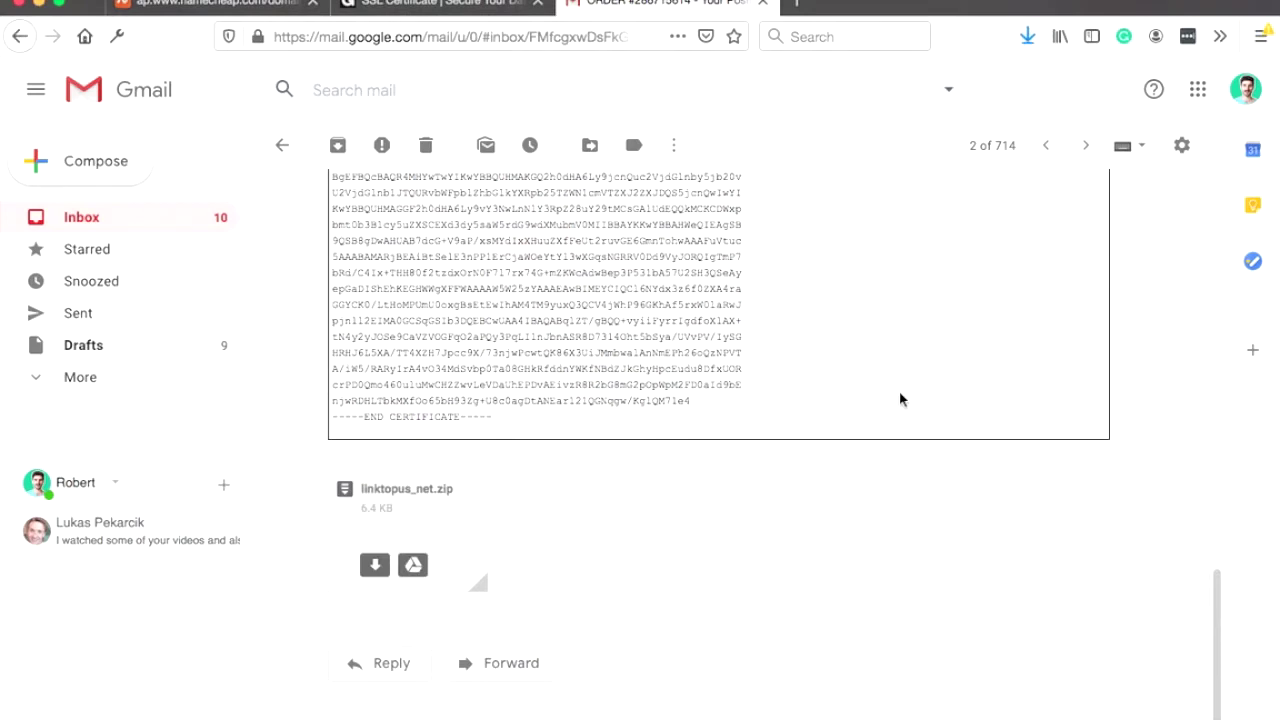
pyautogui.click(1027, 37)
# Unzip linktopus_net.zip and choose TextEdit to open linktopus_net.crt
pyautogui.click(717, 85)
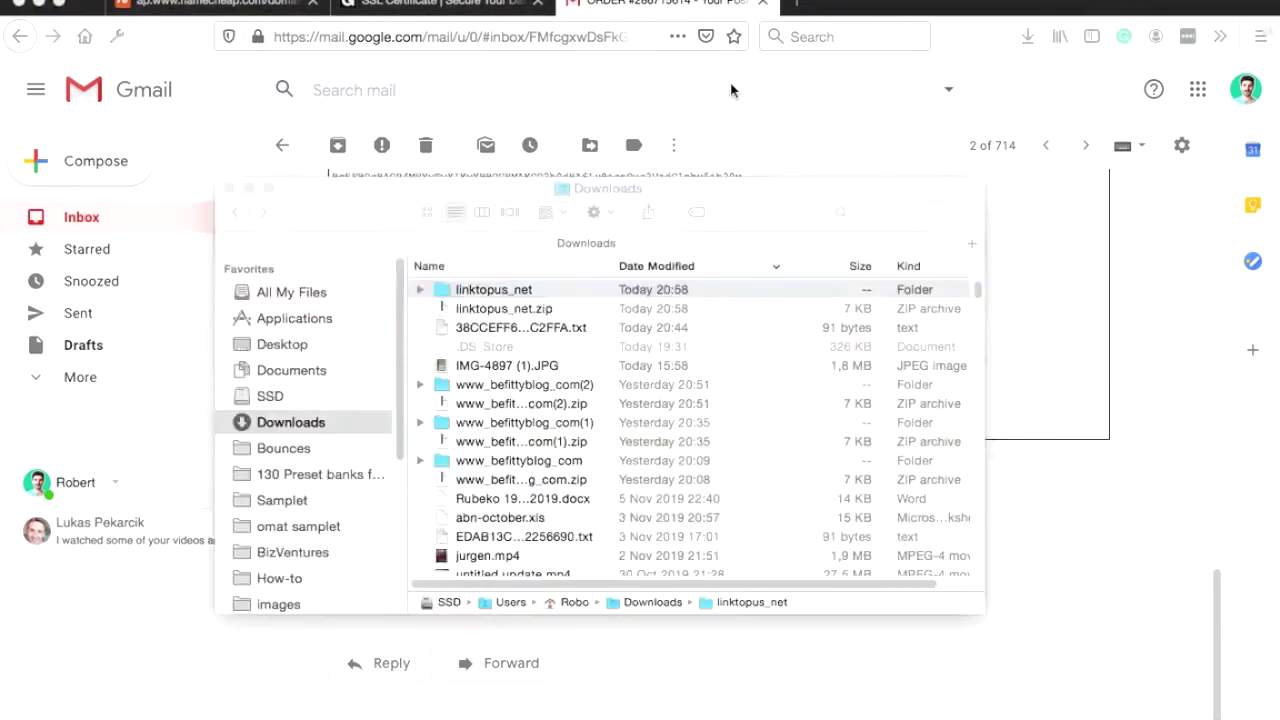
pyautogui.click(420, 309)
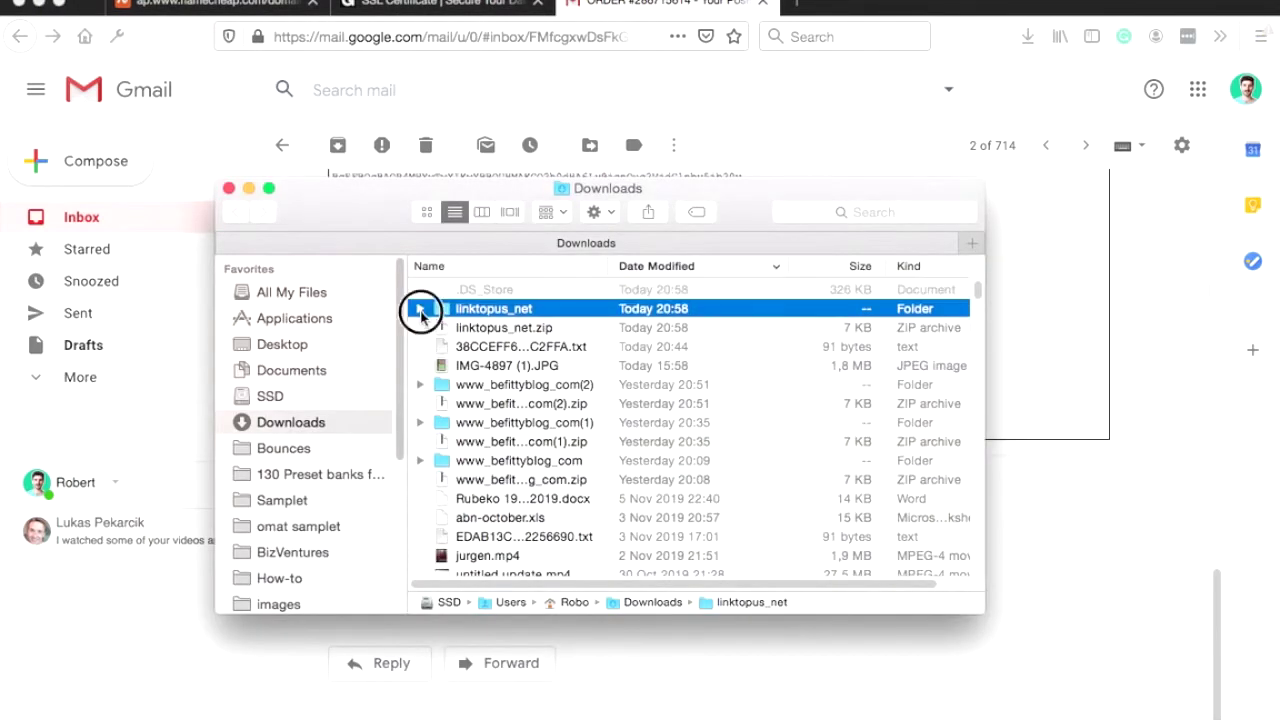
pyautogui.click(558, 328)
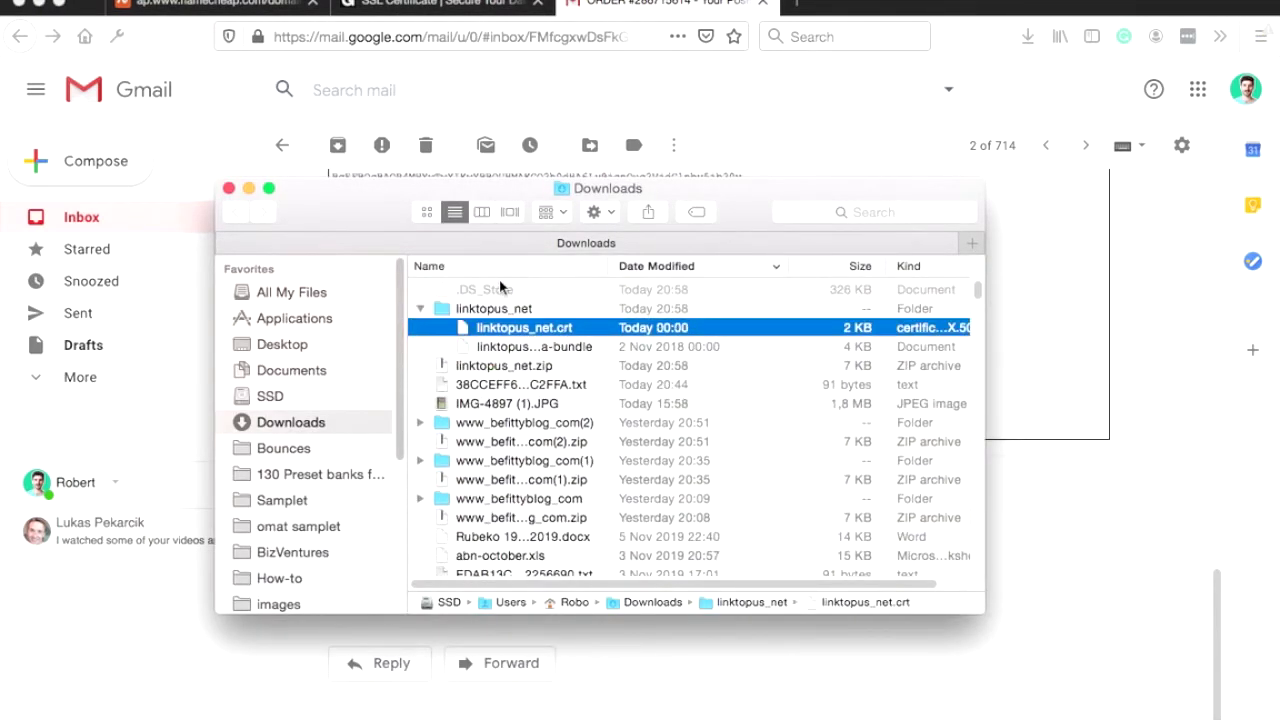
pyautogui.rightClick(529, 330)
pyautogui.moveTo(580, 350)
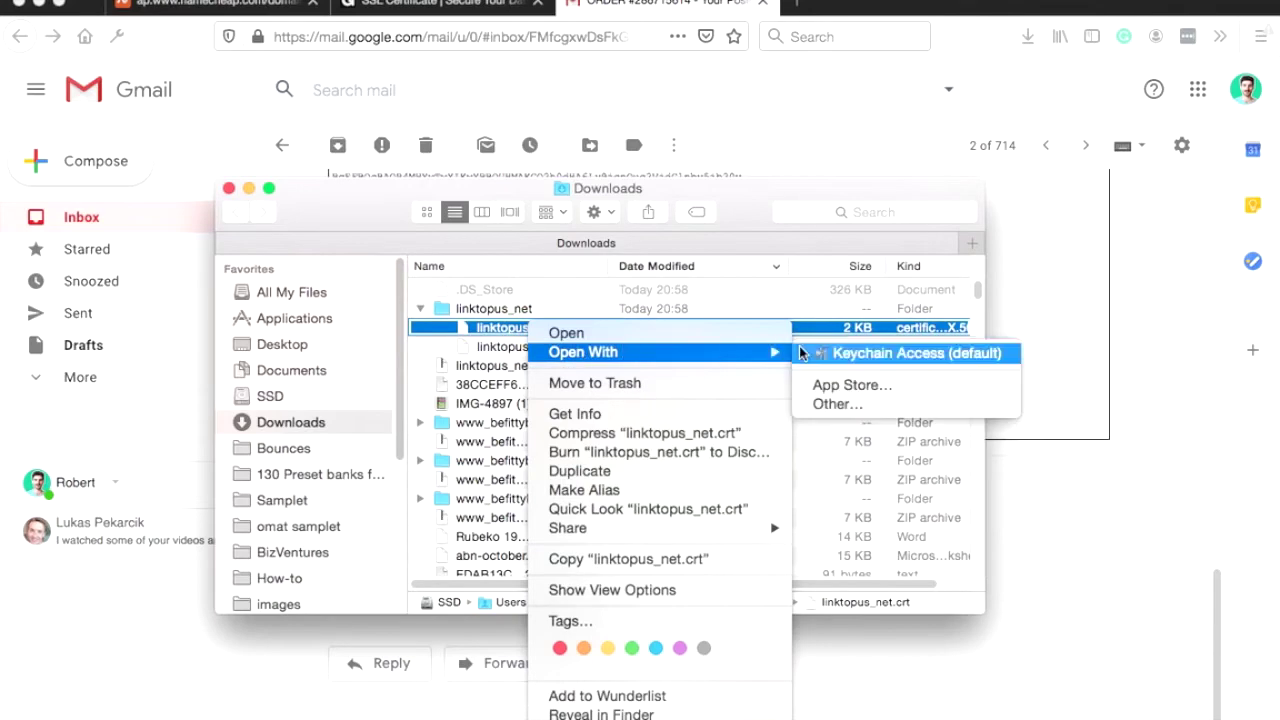
pyautogui.click(840, 404)
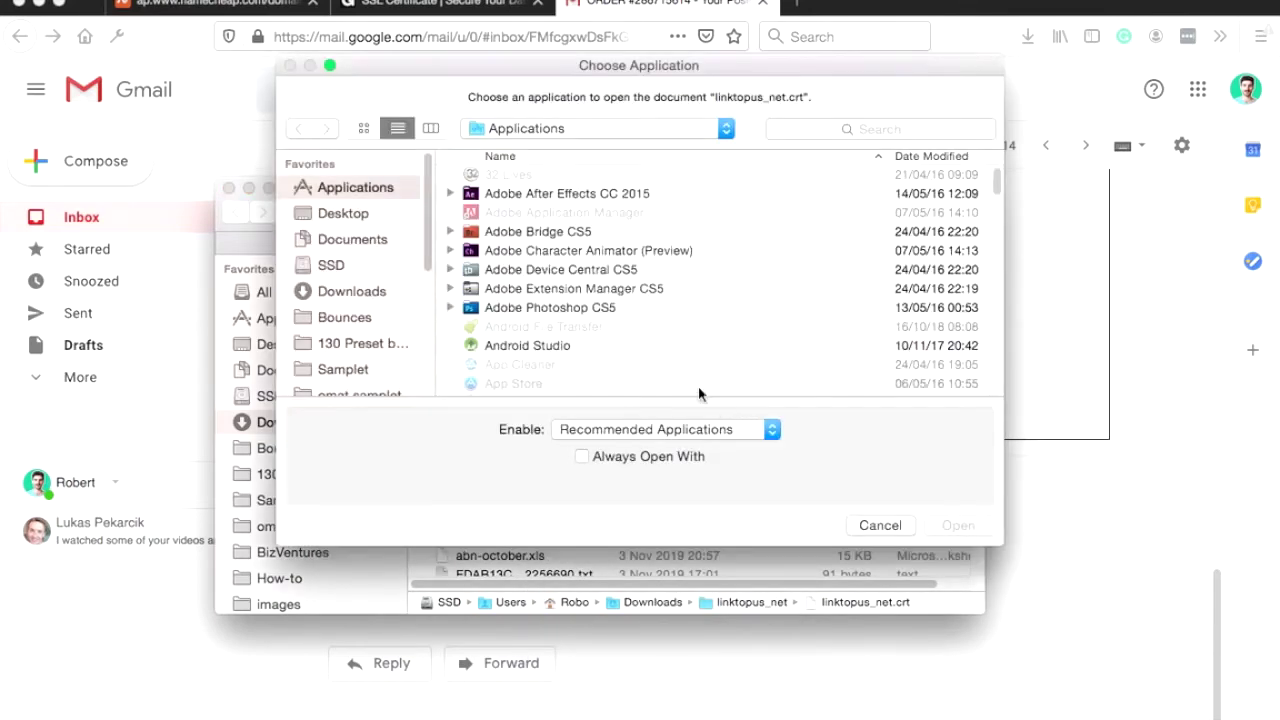
pyautogui.scroll(-15, 603, 289)
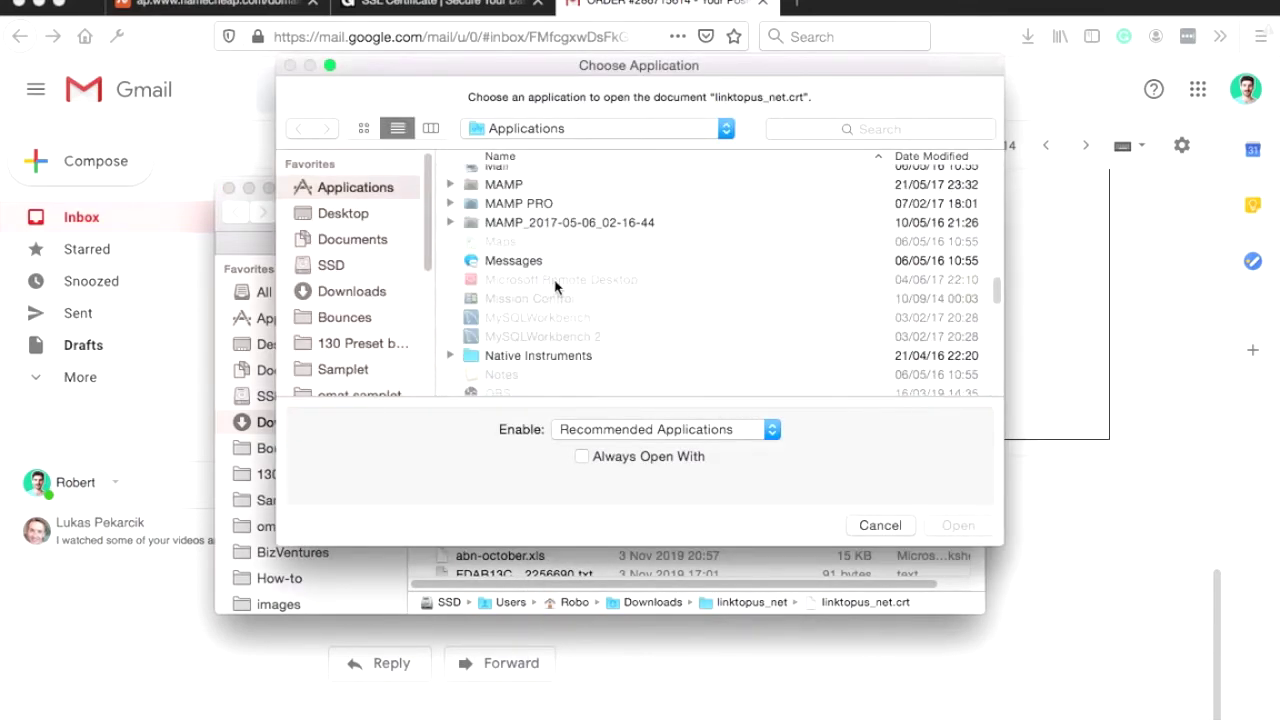
pyautogui.scroll(-10, 556, 288)
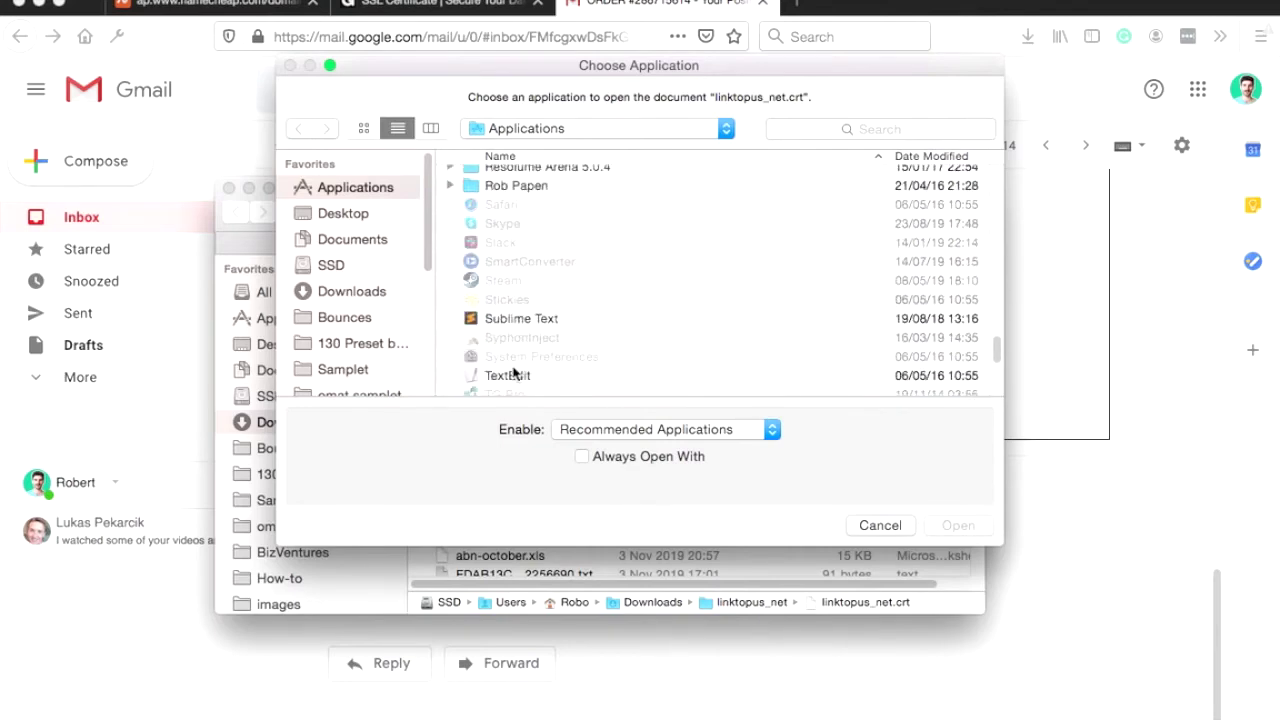
pyautogui.click(513, 373)
# Open linktopus_net.crt in TextEdit and review its BEGIN CERTIFICATE text
pyautogui.press('Return')
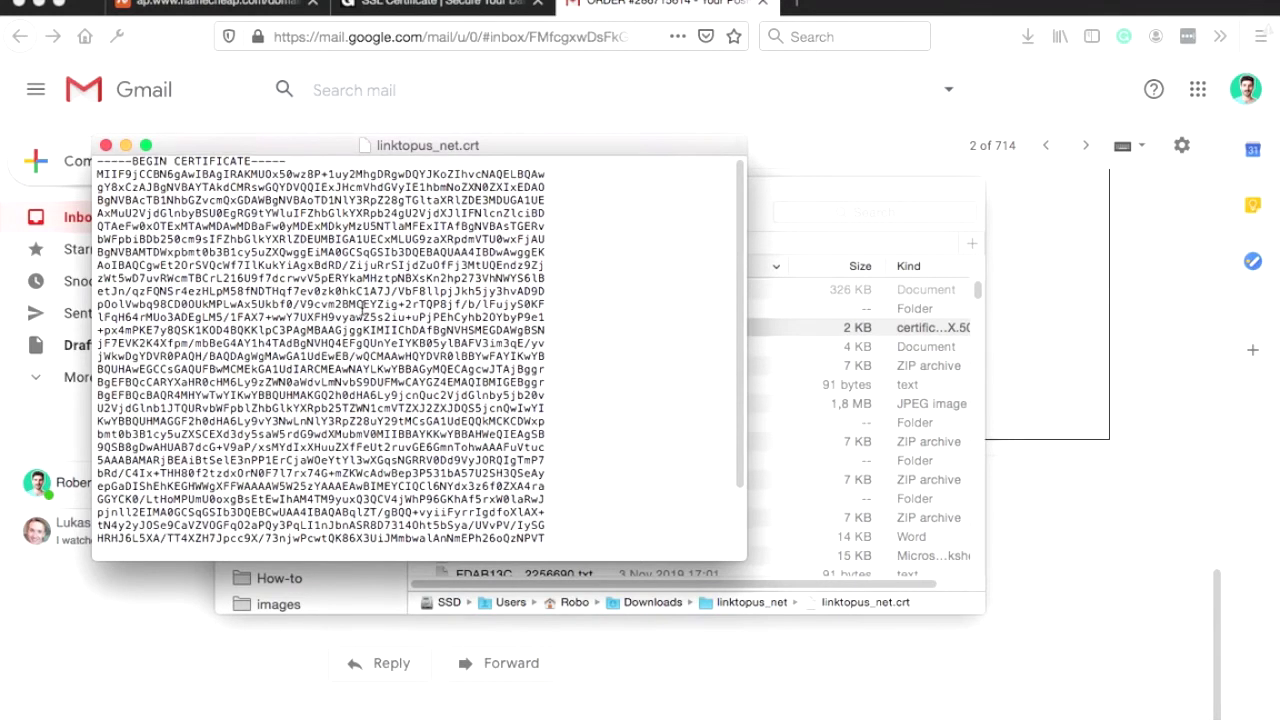
pyautogui.scroll(-2, 370, 318)
pyautogui.scroll(2, 300, 250)
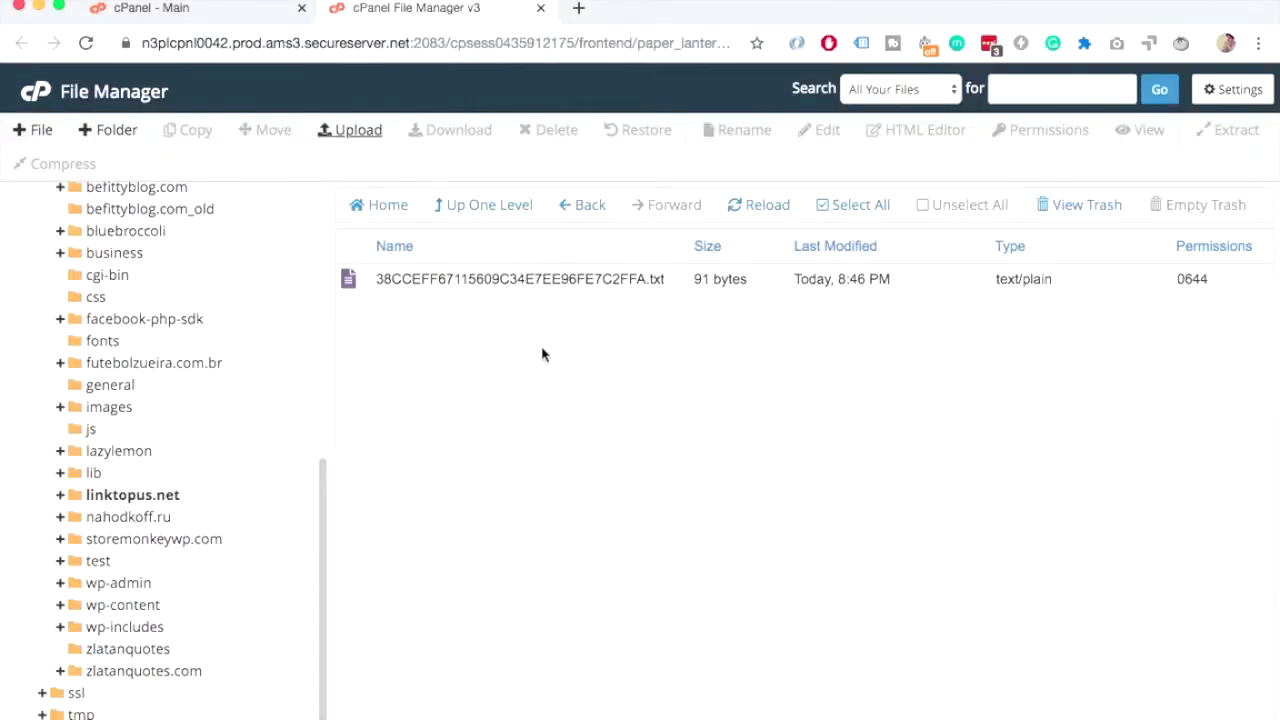
# Find SSL/TLS via a search for 'ssl' and reach the certificate upload section
pyautogui.click(138, 12)
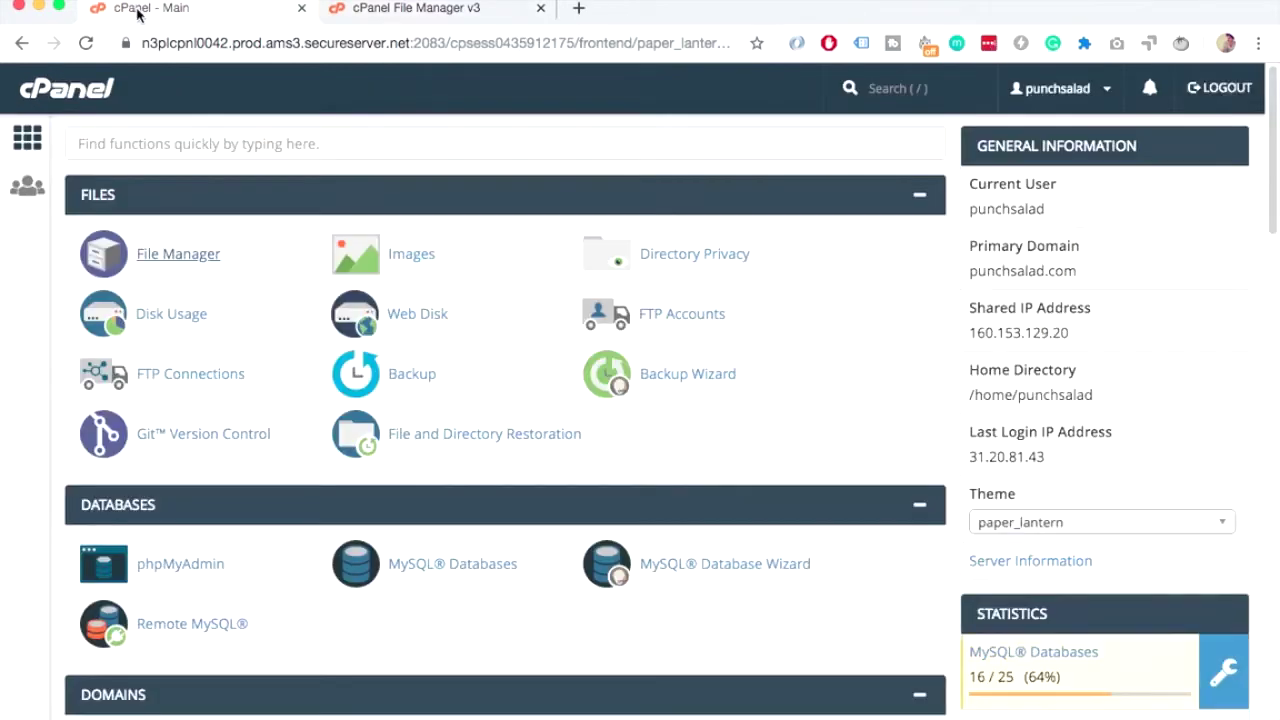
pyautogui.click(116, 141)
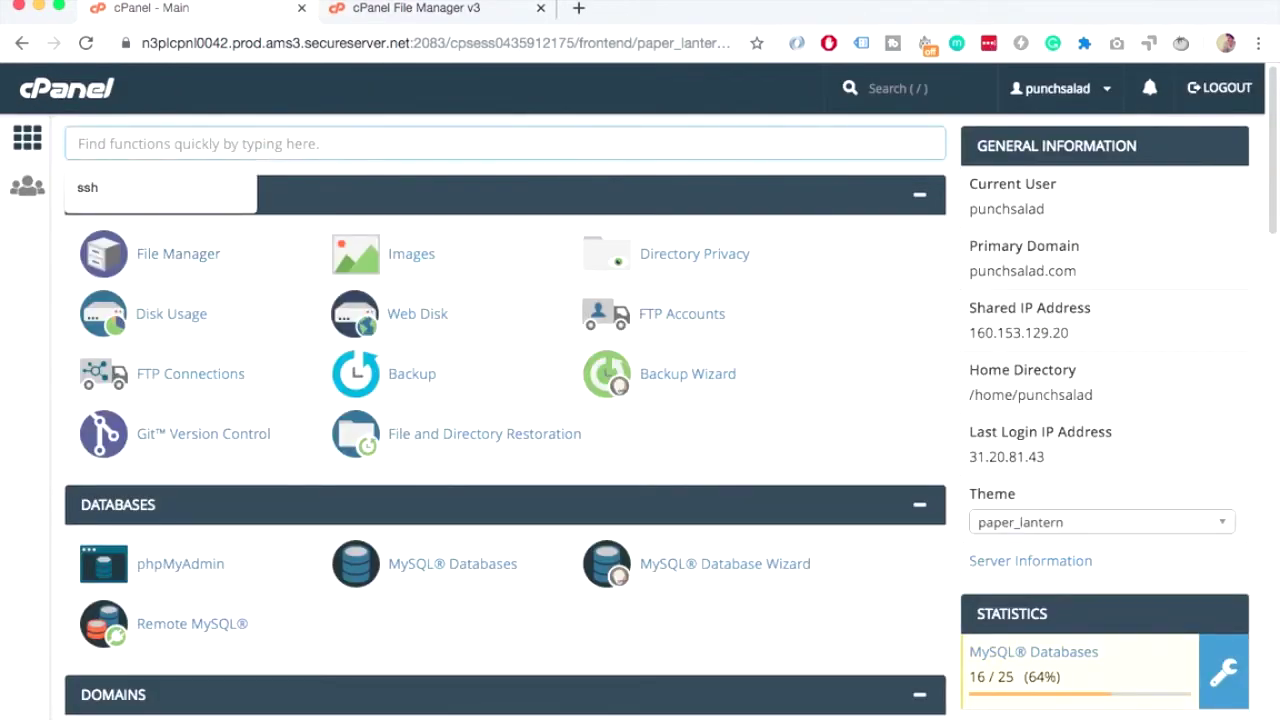
pyautogui.write('ssl')
pyautogui.click(170, 257)
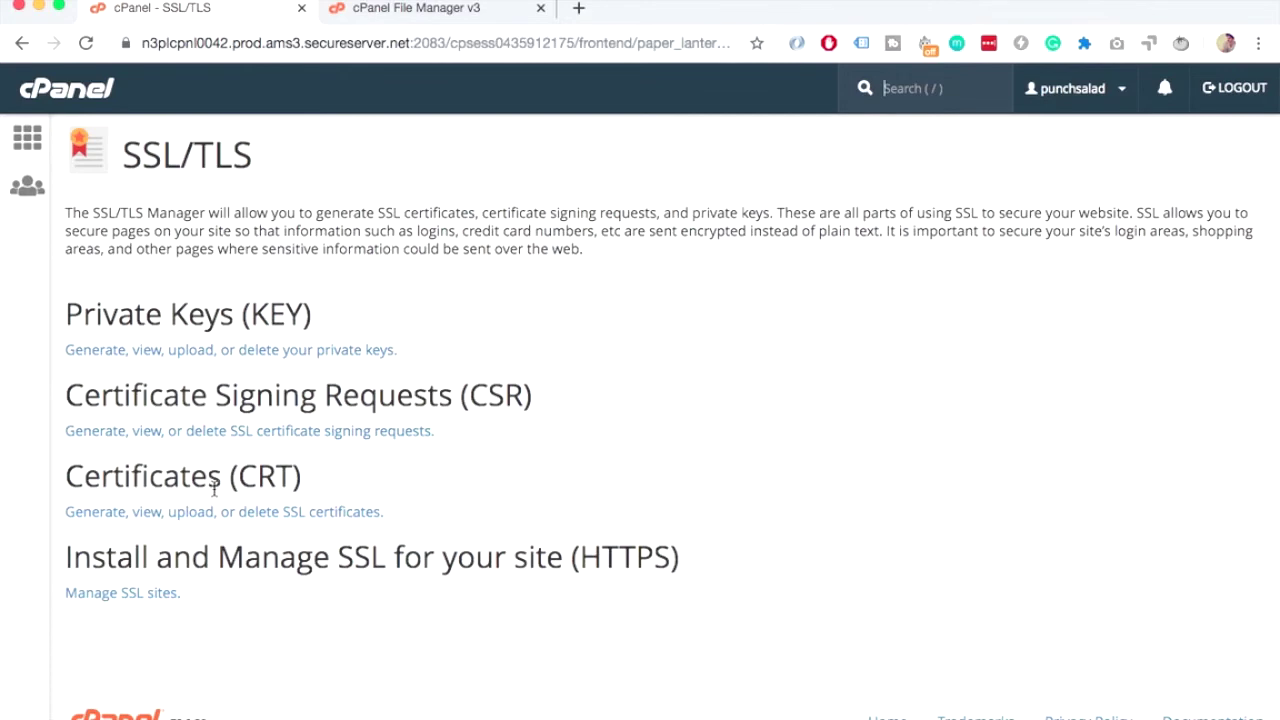
pyautogui.click(265, 516)
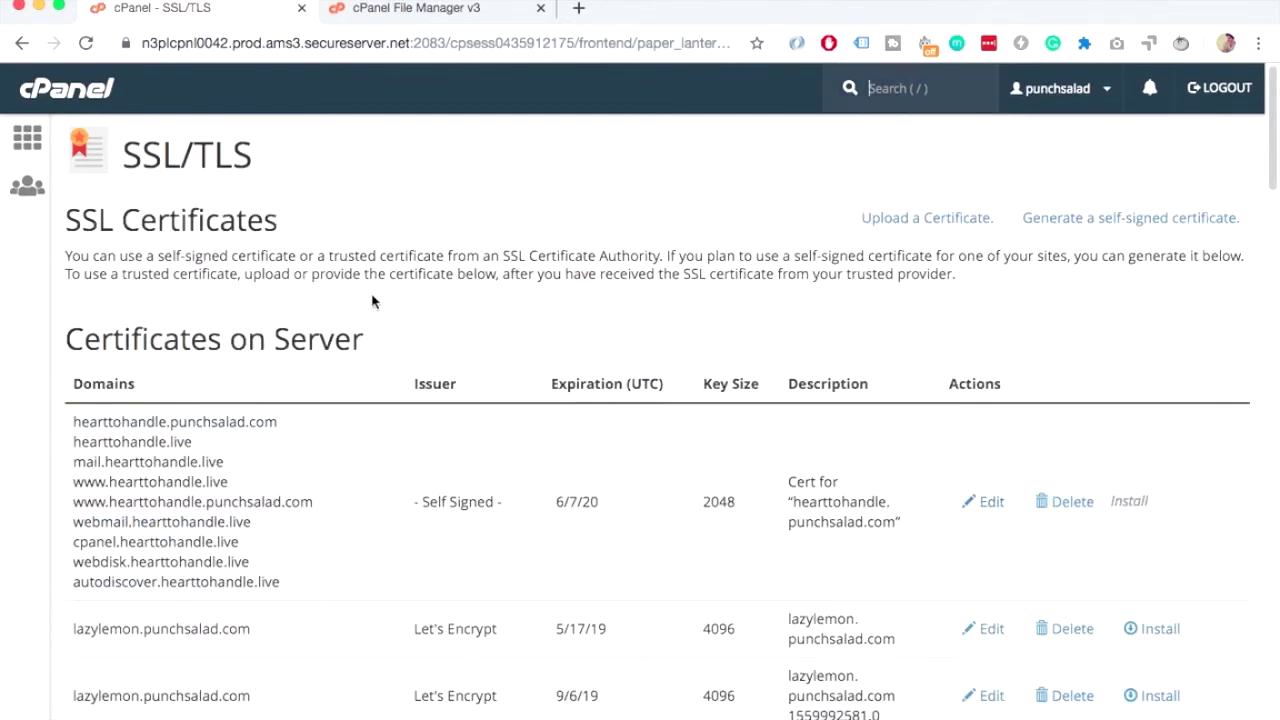
pyautogui.scroll(-15, 372, 301)
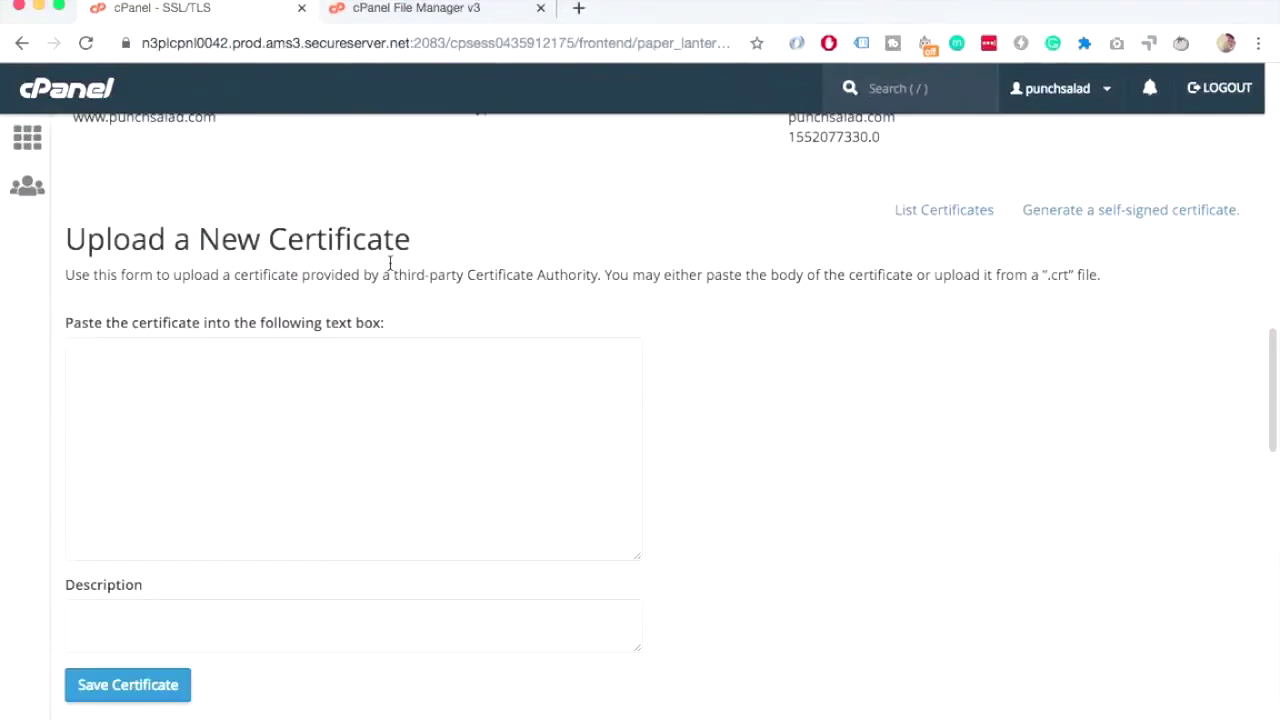
pyautogui.scroll(-1, 326, 240)
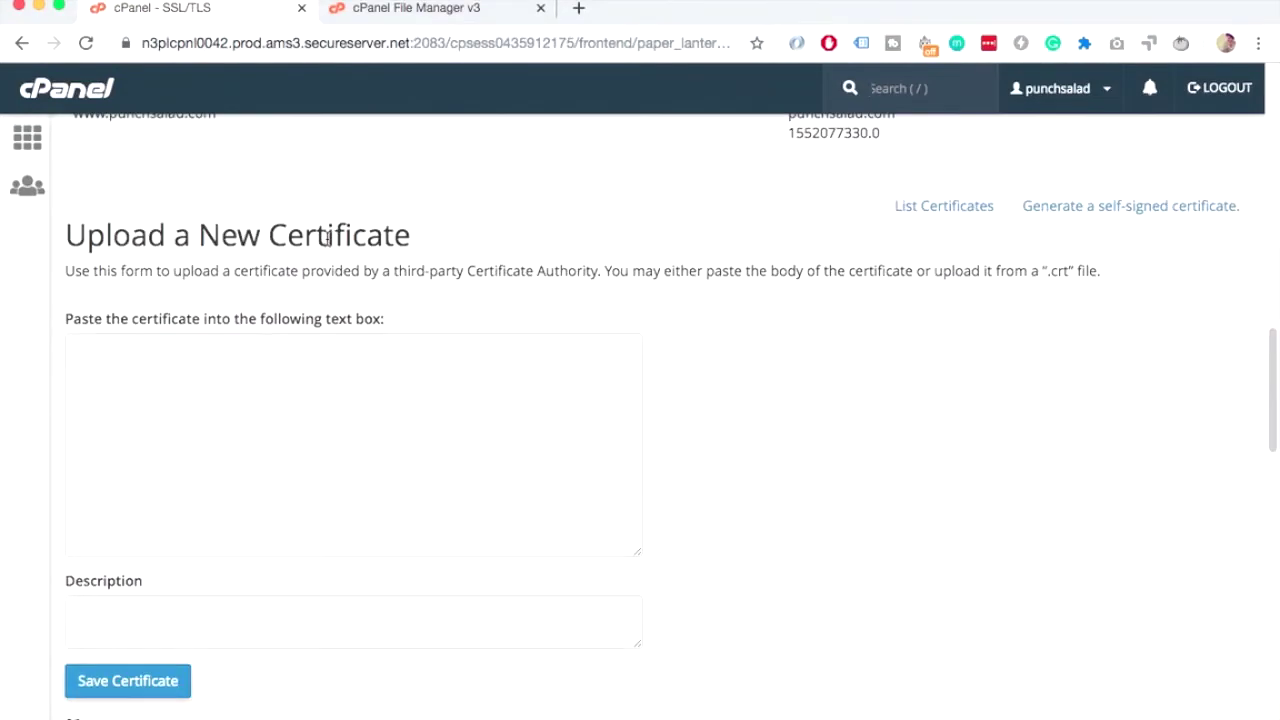
pyautogui.scroll(-6, 169, 268)
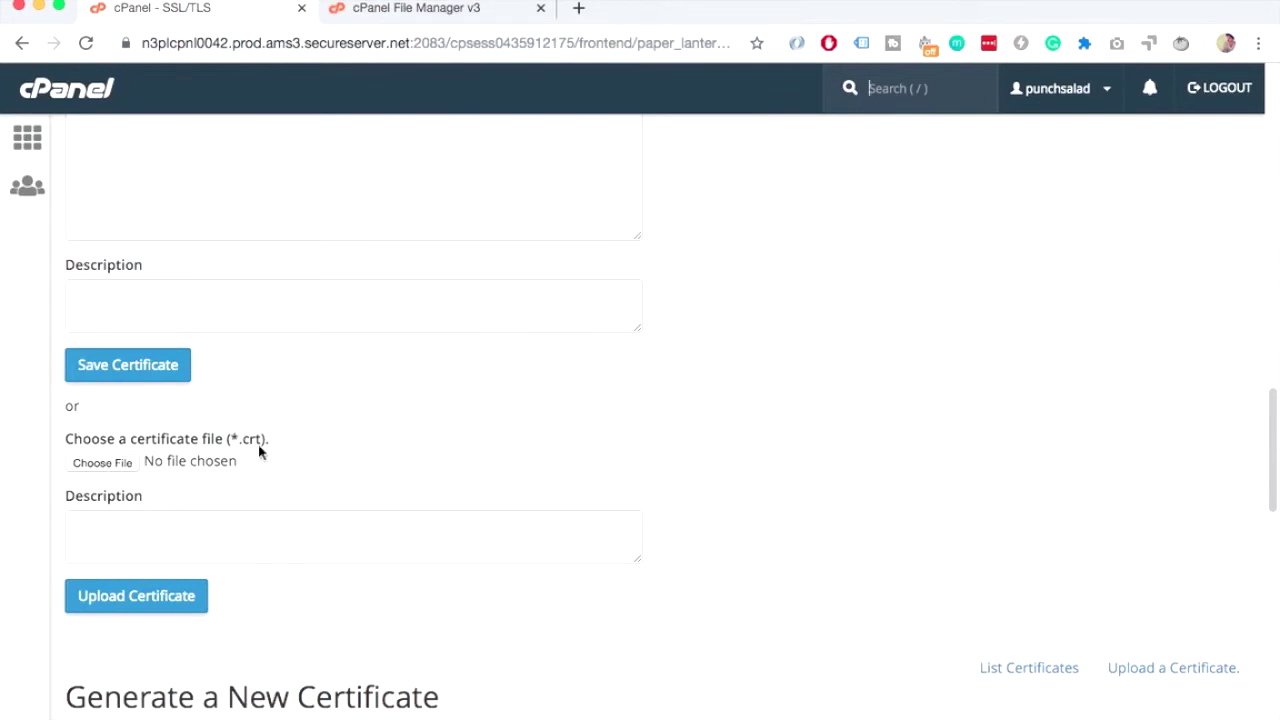
# Upload Downloads/linktopus_net/linktopus_net.crt with the description 'linktopus crt'
pyautogui.click(104, 463)
pyautogui.click(103, 463)
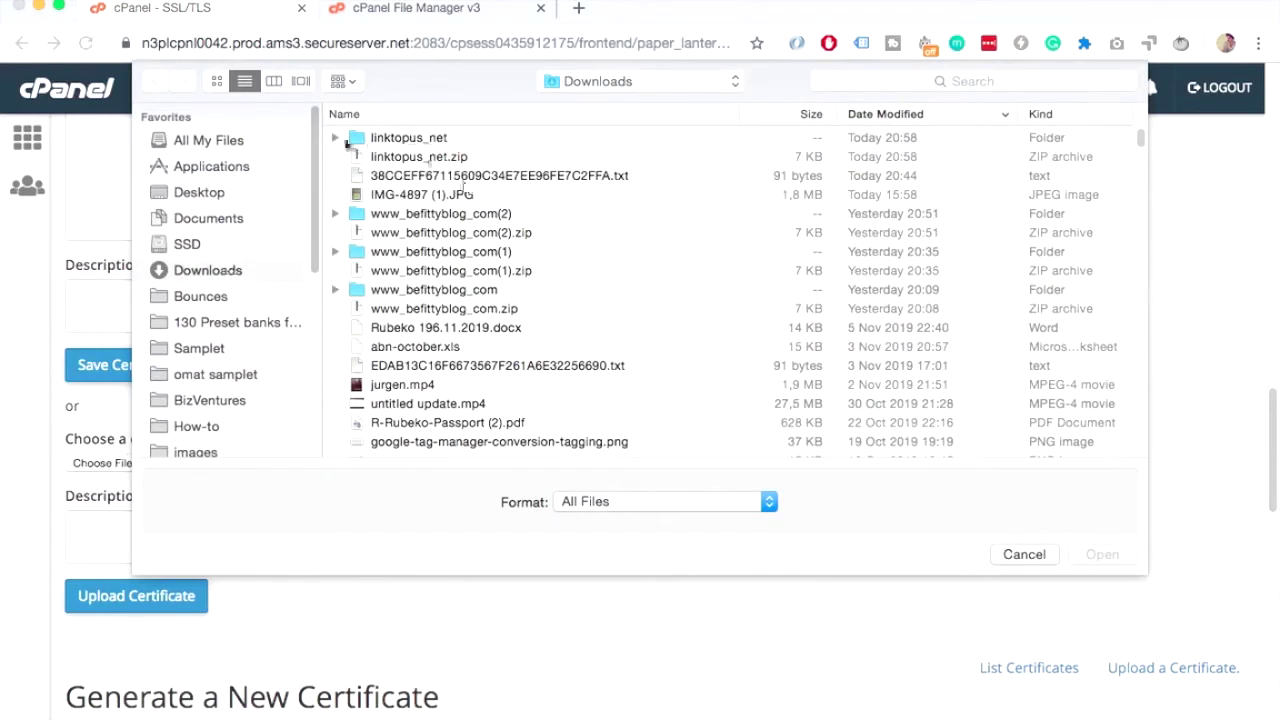
pyautogui.click(337, 138)
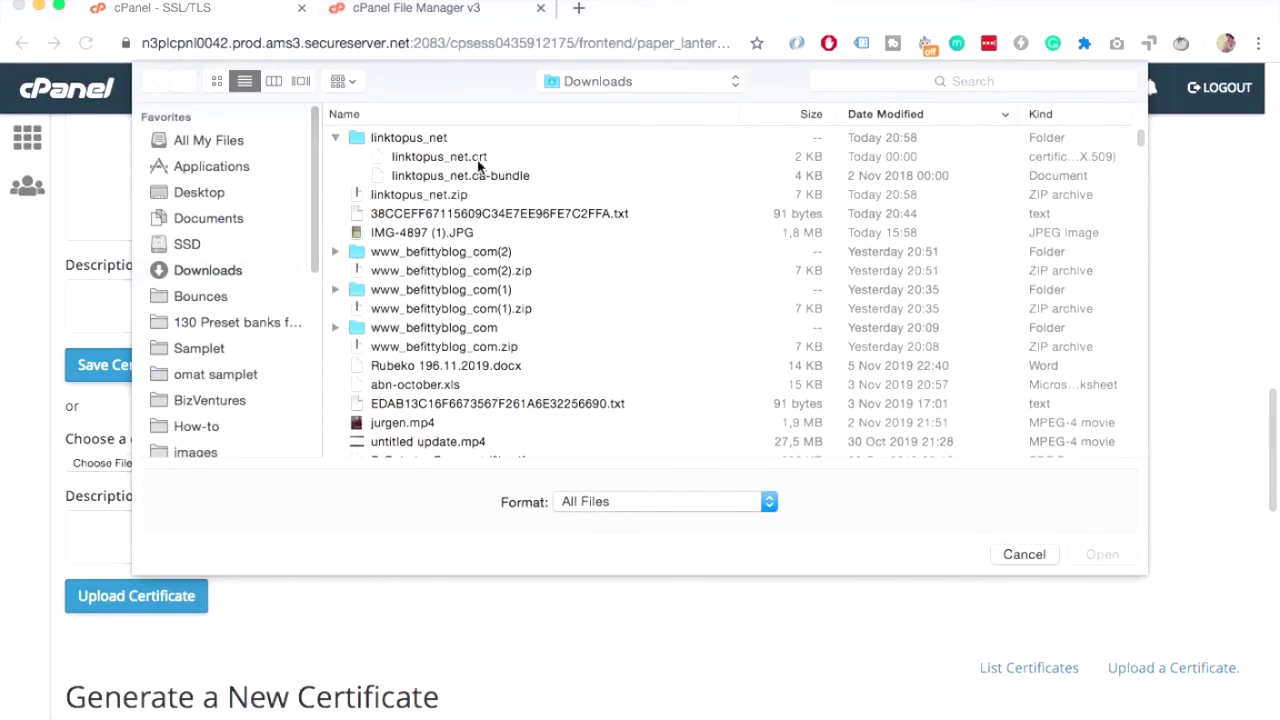
pyautogui.click(477, 160)
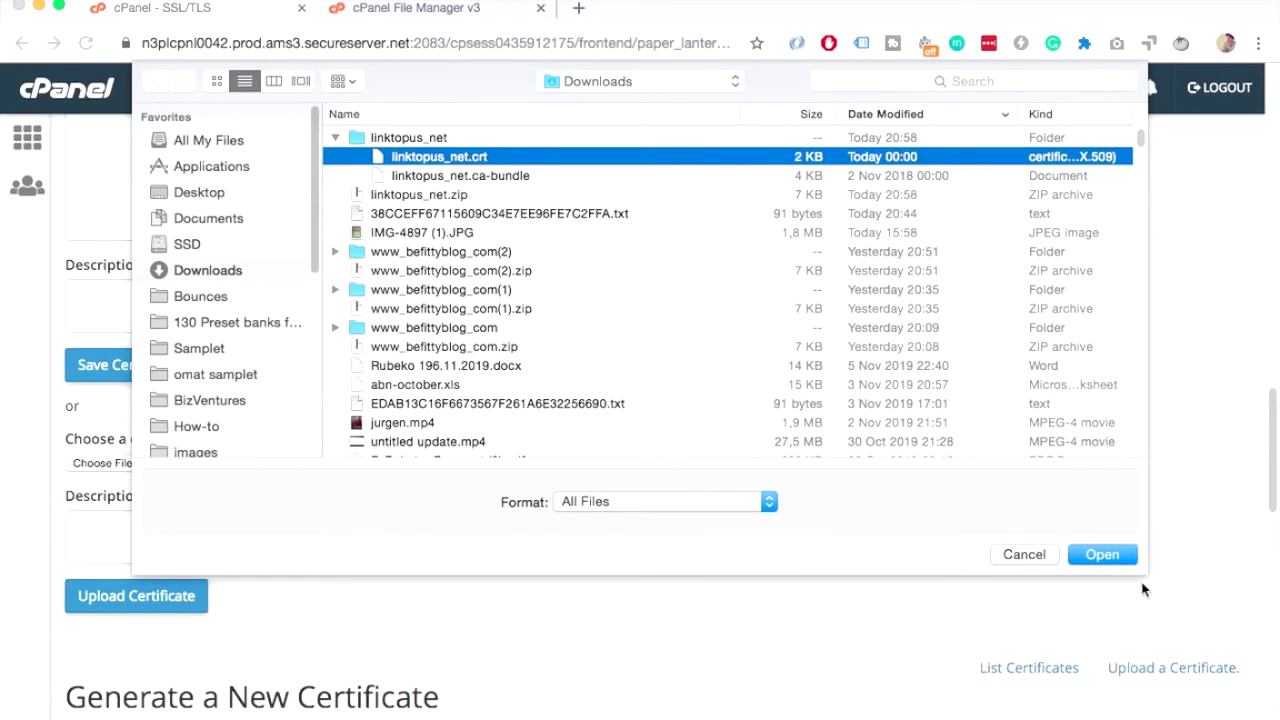
pyautogui.click(1102, 554)
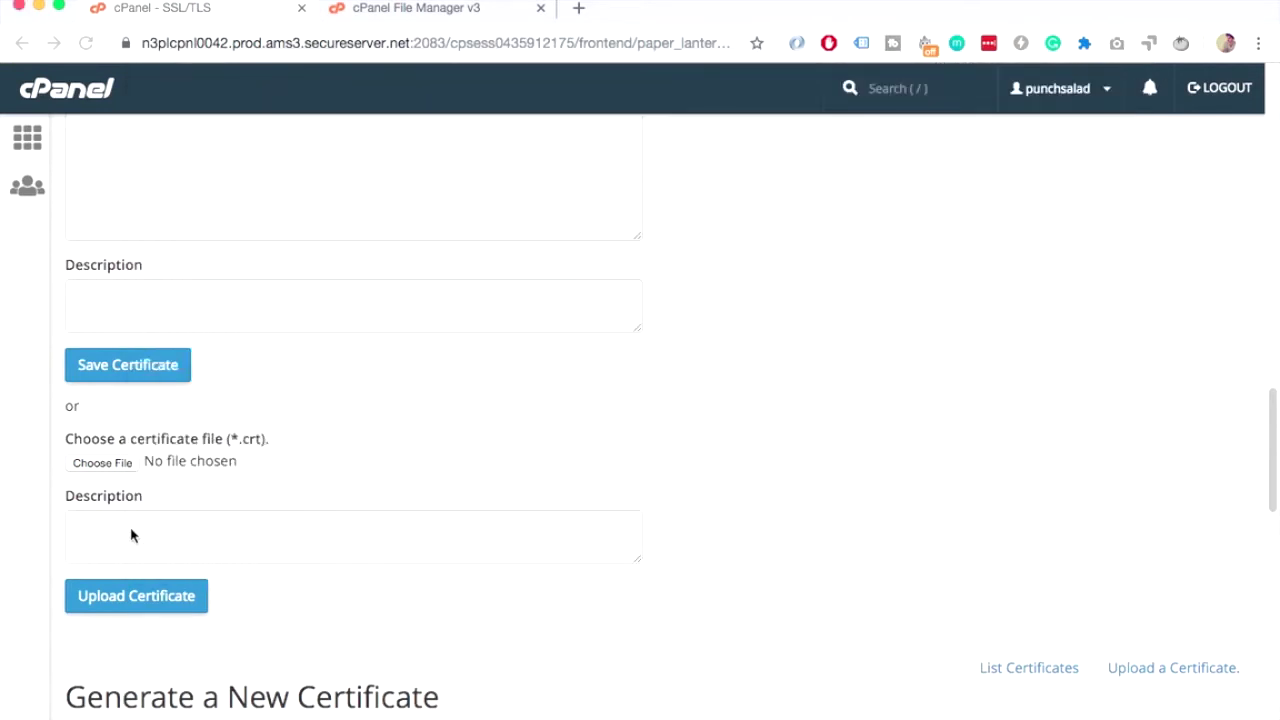
pyautogui.click(112, 533)
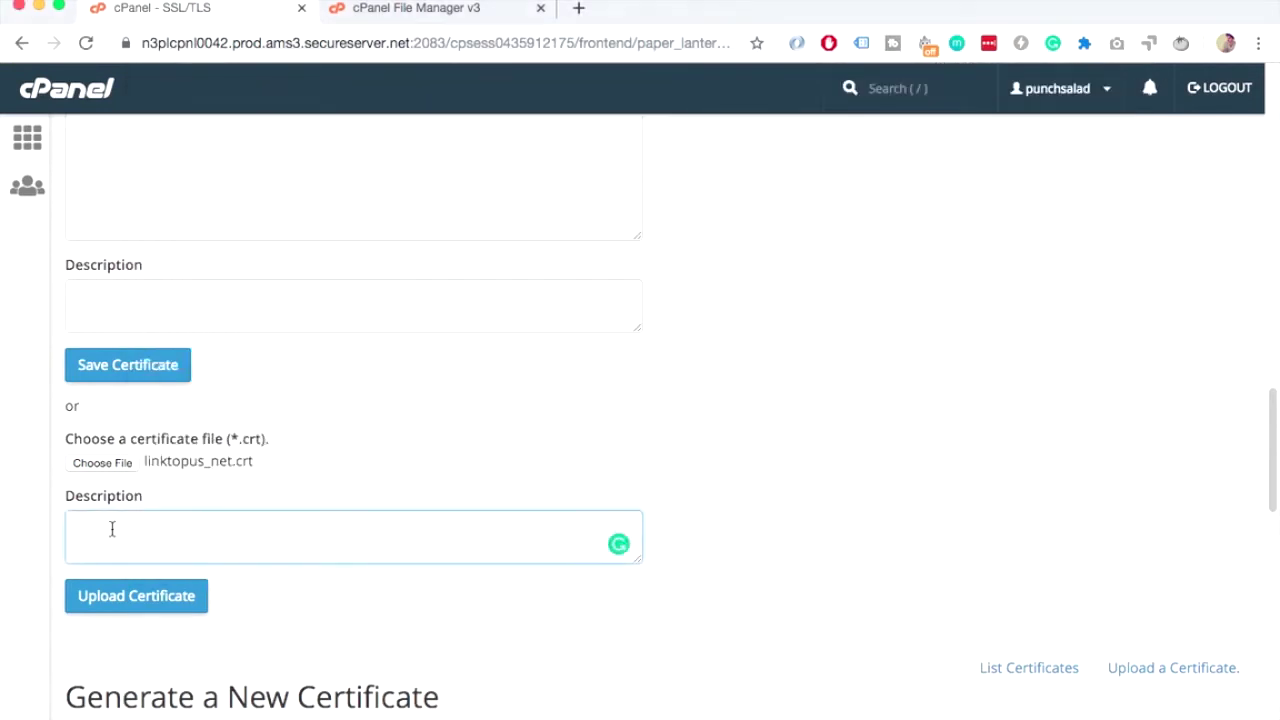
pyautogui.write('linktopus crt')
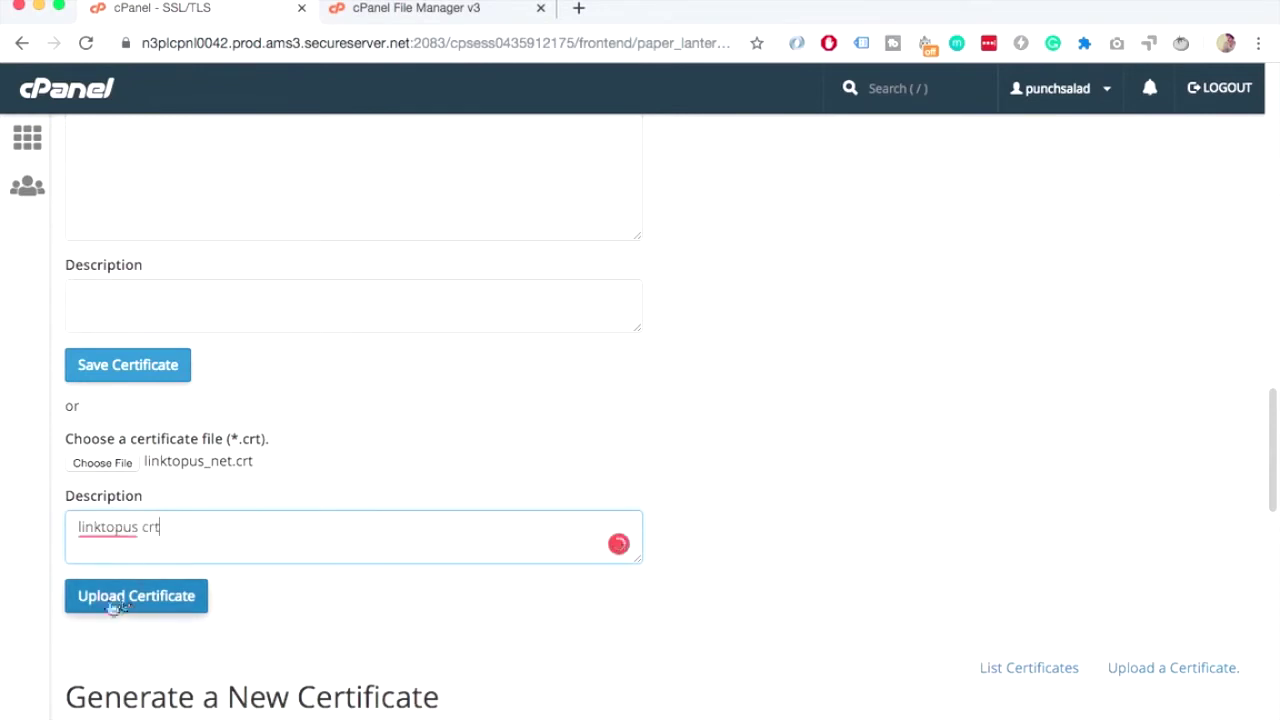
pyautogui.click(118, 606)
pyautogui.click(118, 606)
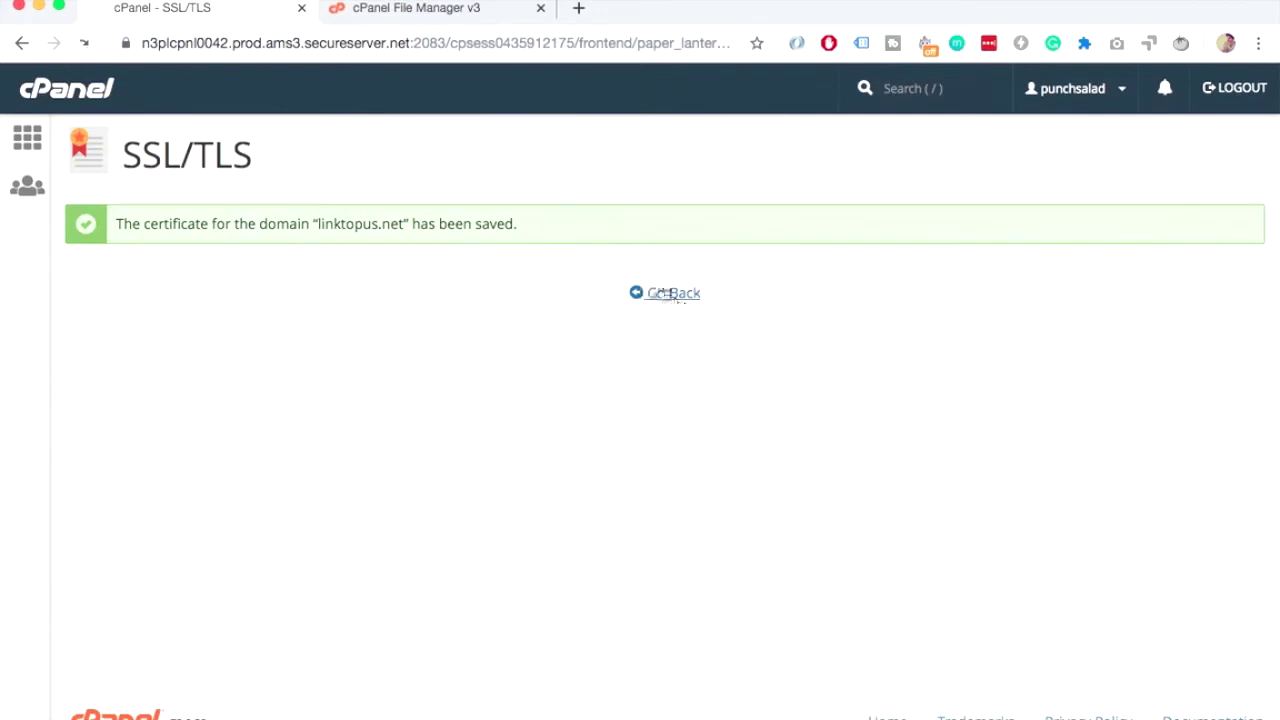
pyautogui.click(664, 293)
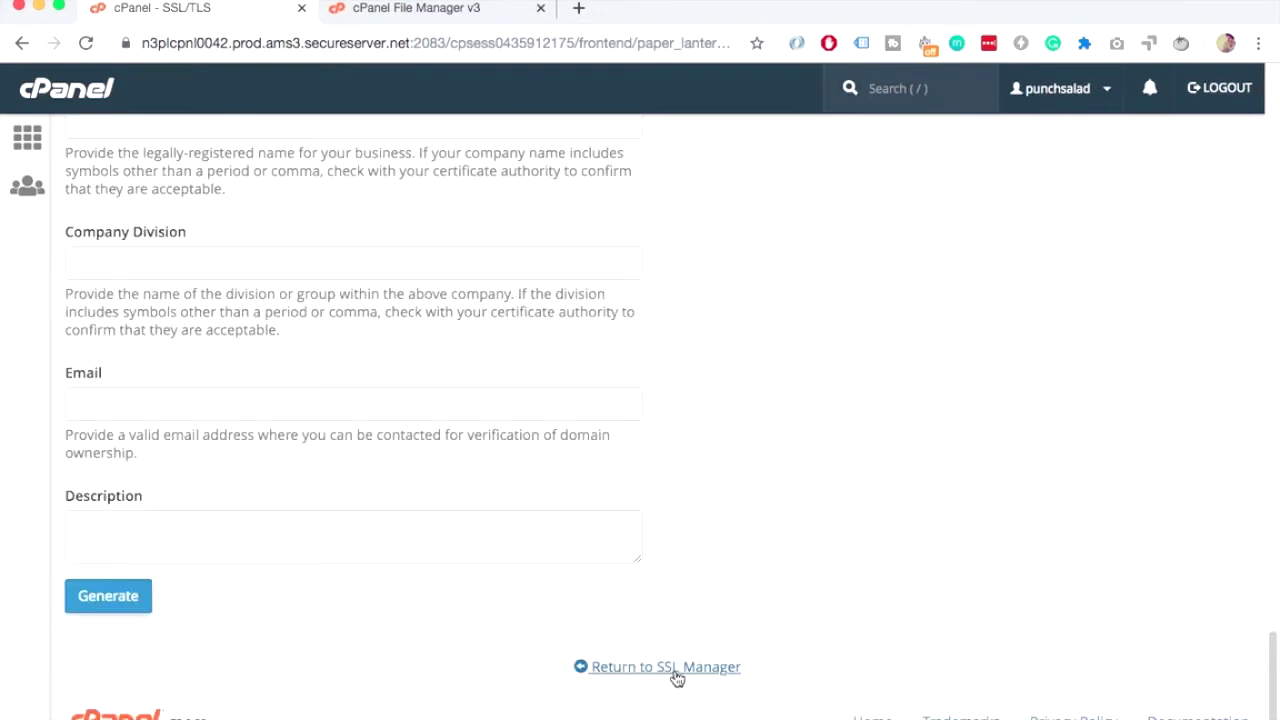
# Go from the SSL/TLS manager to Manage SSL sites and its Install an SSL Website form
pyautogui.click(651, 666)
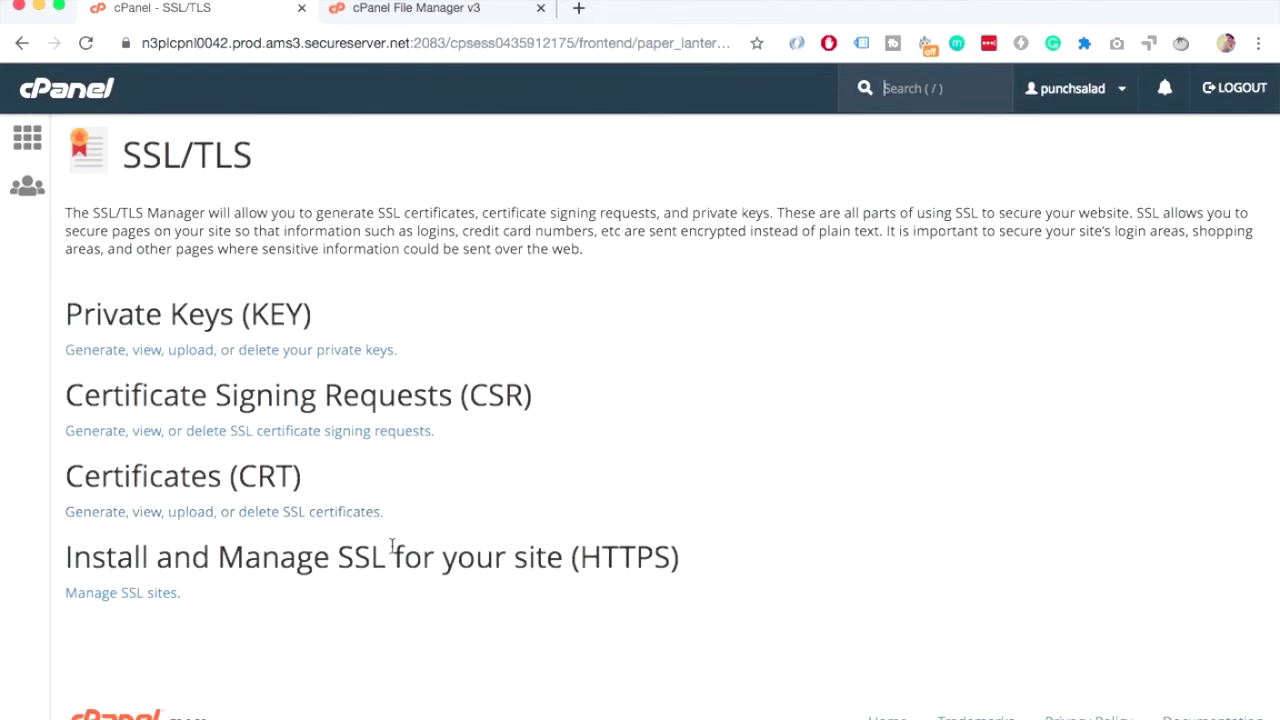
pyautogui.click(143, 606)
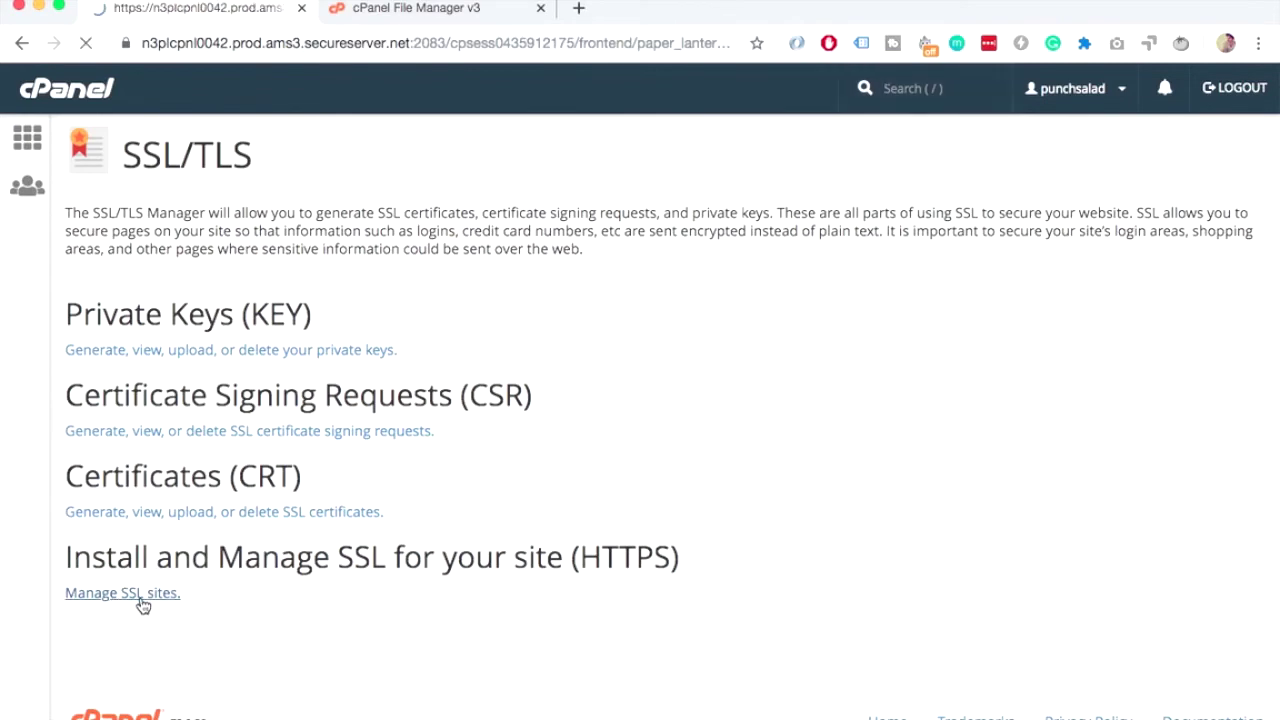
pyautogui.scroll(-10, 296, 244)
pyautogui.scroll(-15, 296, 244)
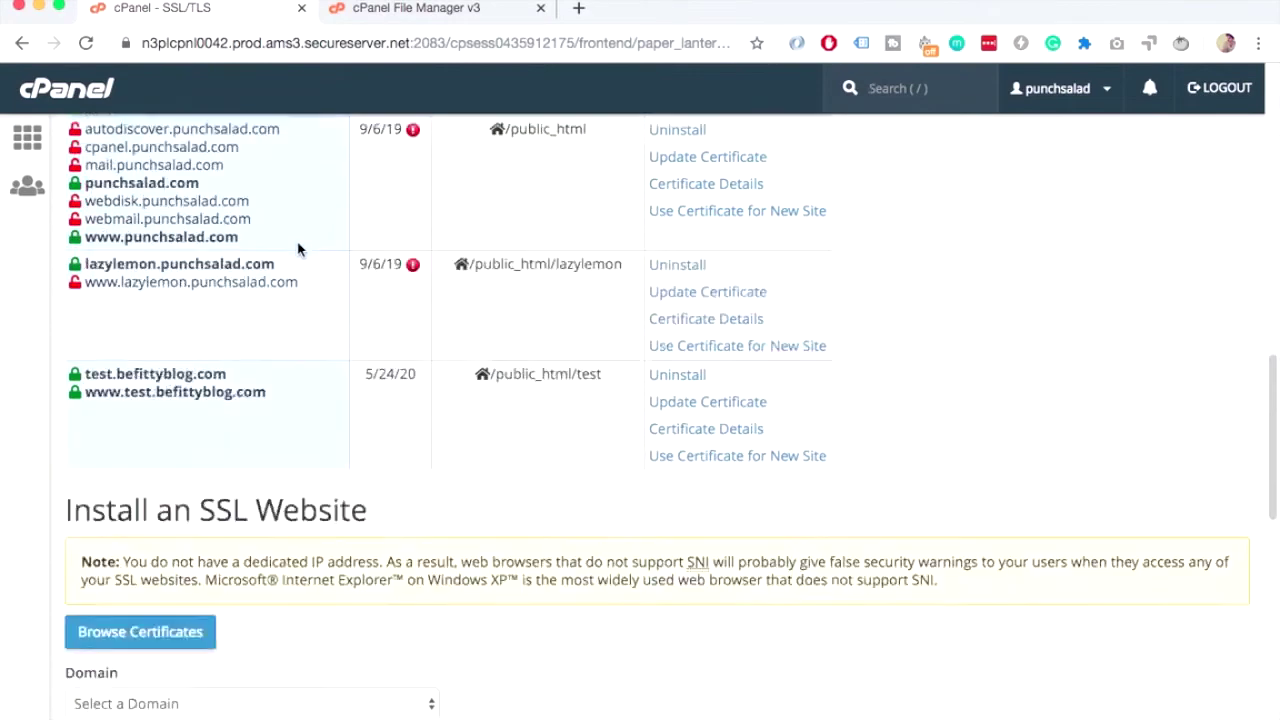
pyautogui.click(146, 326)
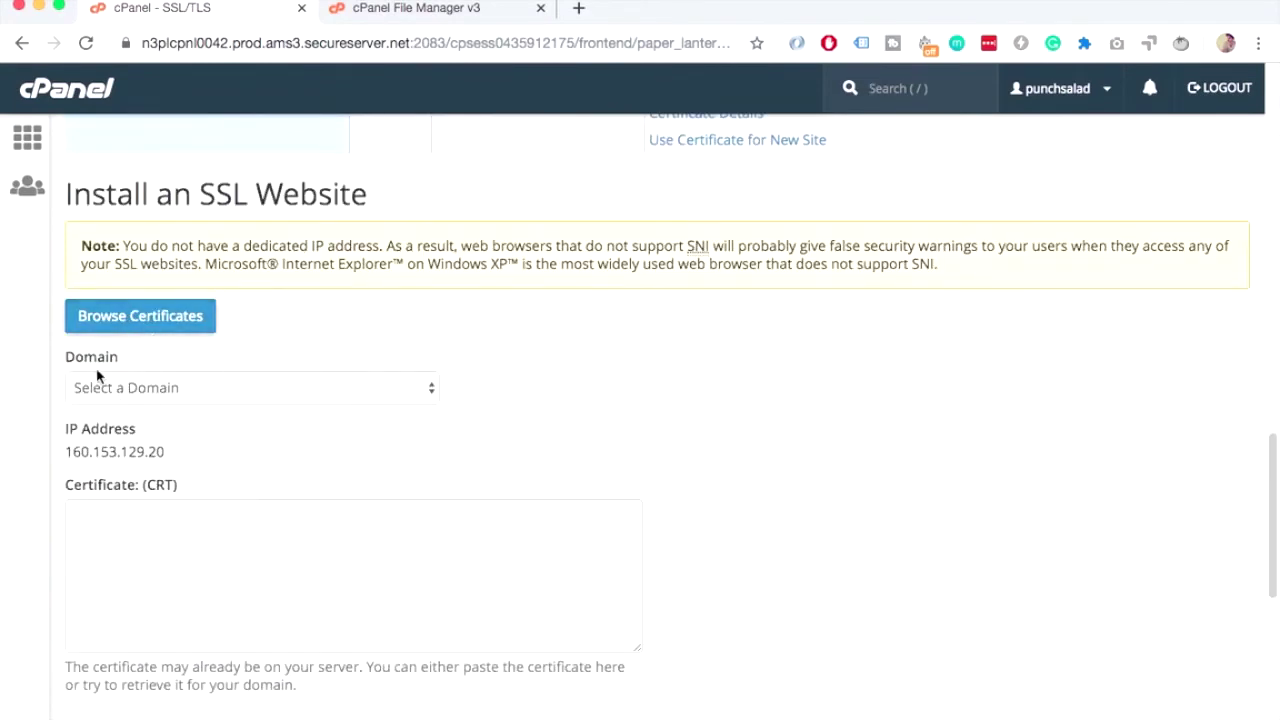
# Select linktopus.net, autofill its certificate details, and install the certificate
pyautogui.click(117, 394)
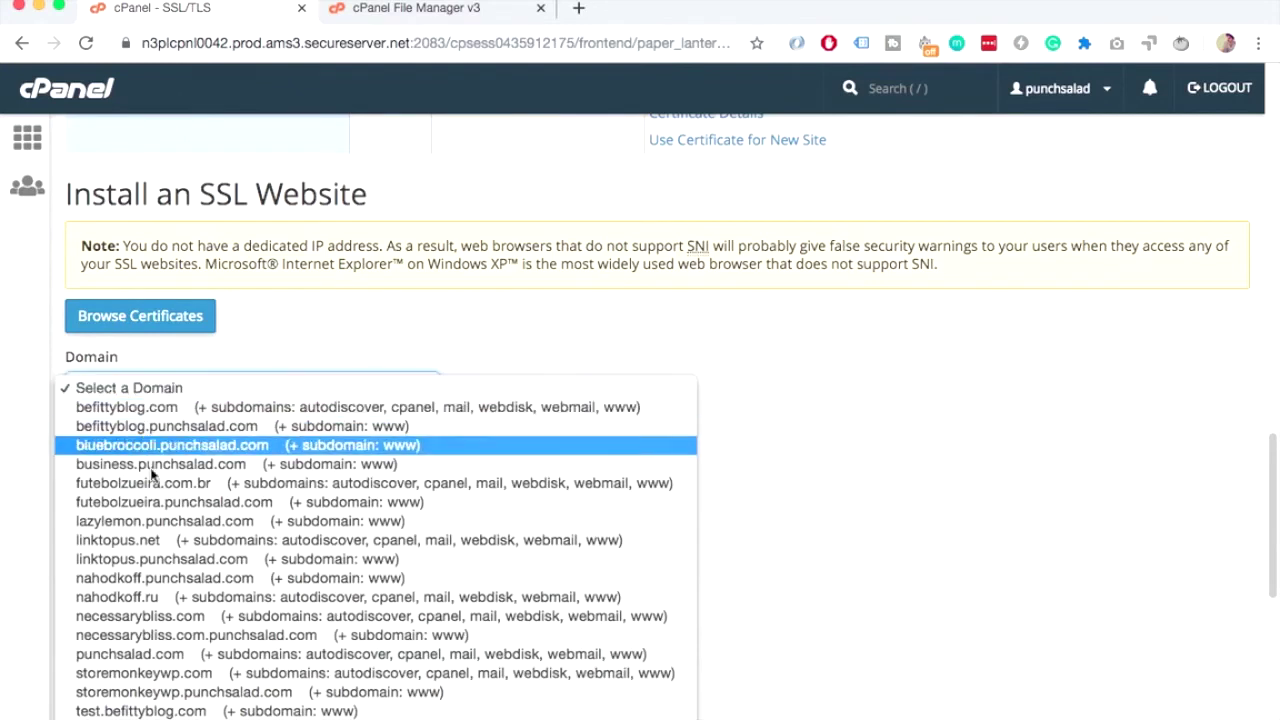
pyautogui.click(148, 546)
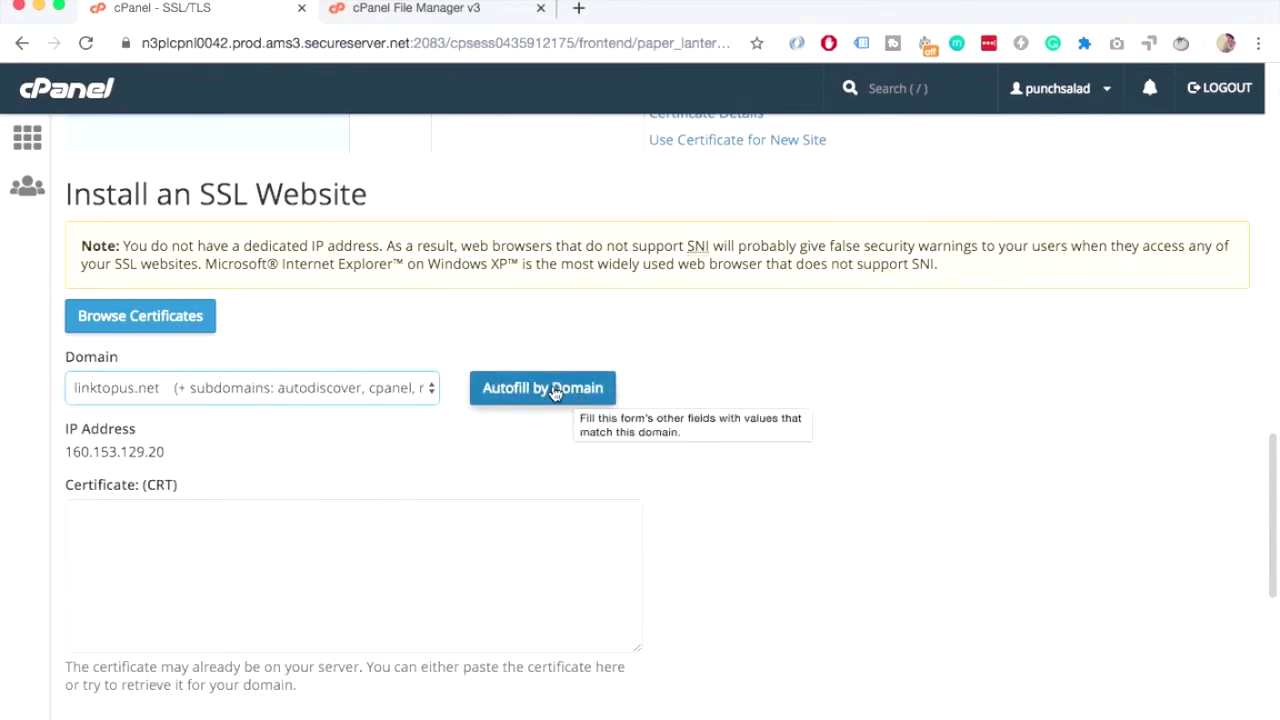
pyautogui.click(555, 390)
pyautogui.scroll(-1, 349, 411)
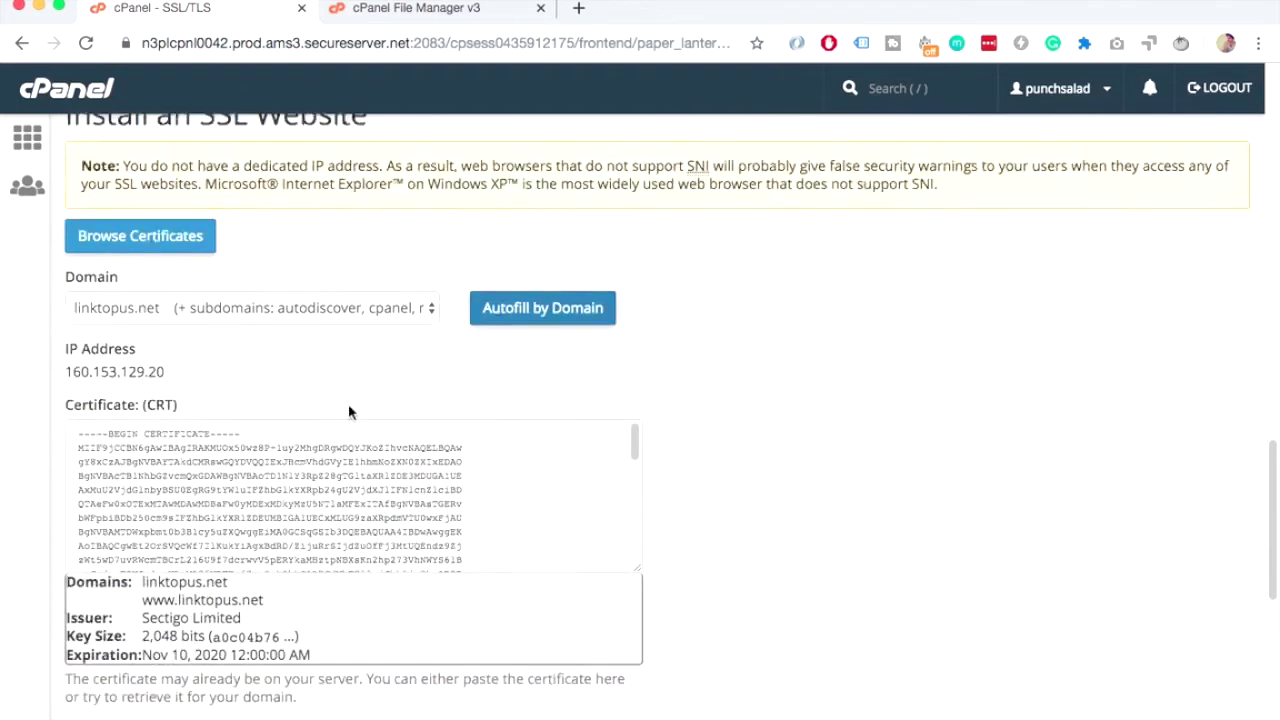
pyautogui.scroll(-5, 292, 560)
pyautogui.scroll(-6, 850, 550)
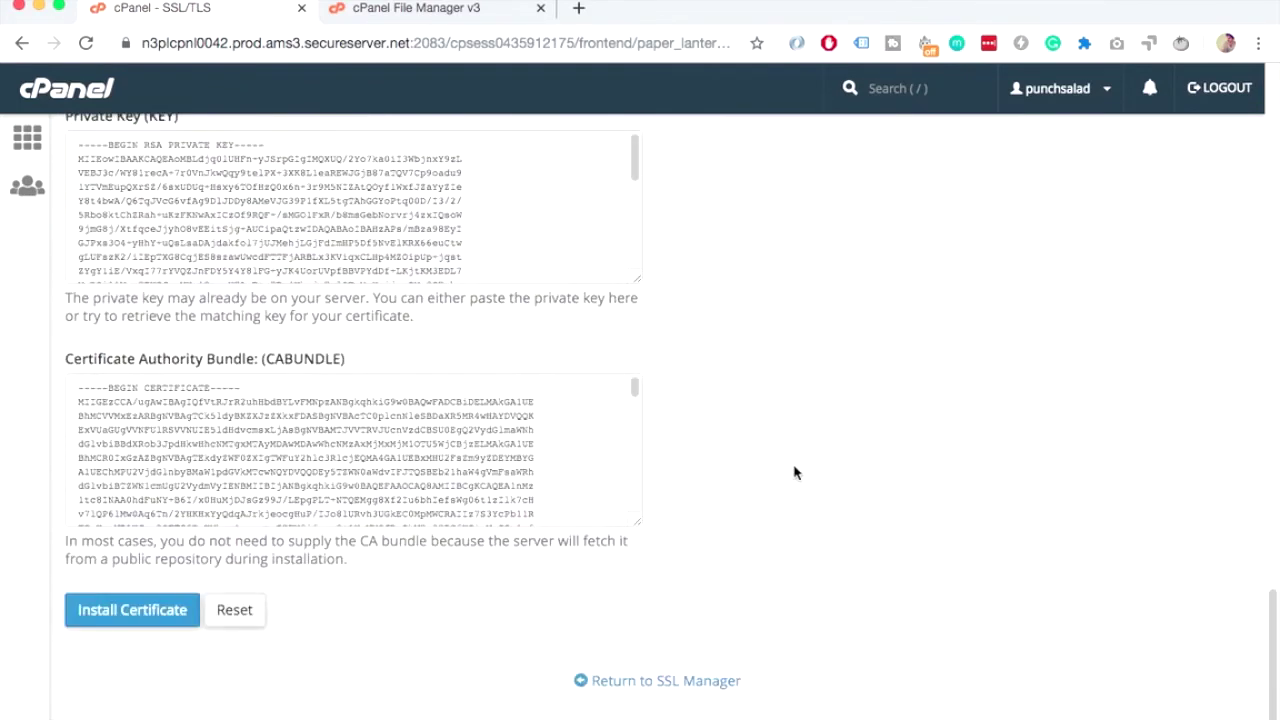
pyautogui.scroll(2, 658, 323)
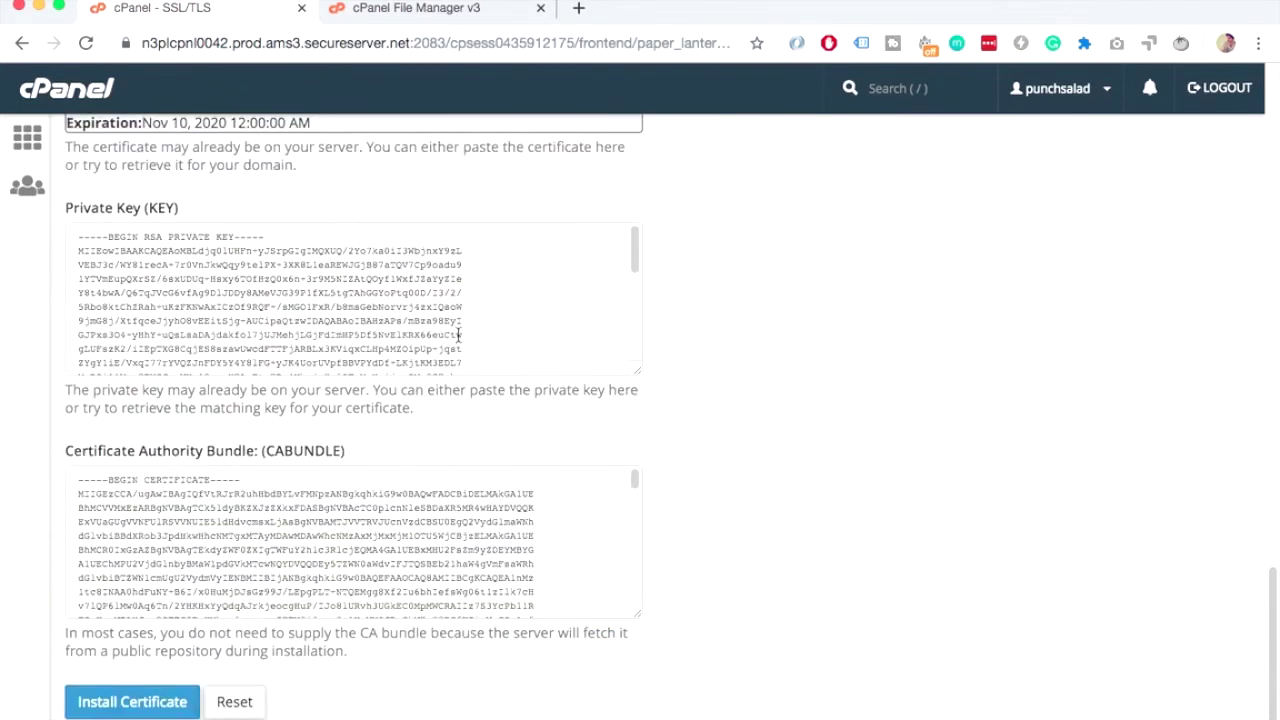
pyautogui.scroll(-3, 876, 390)
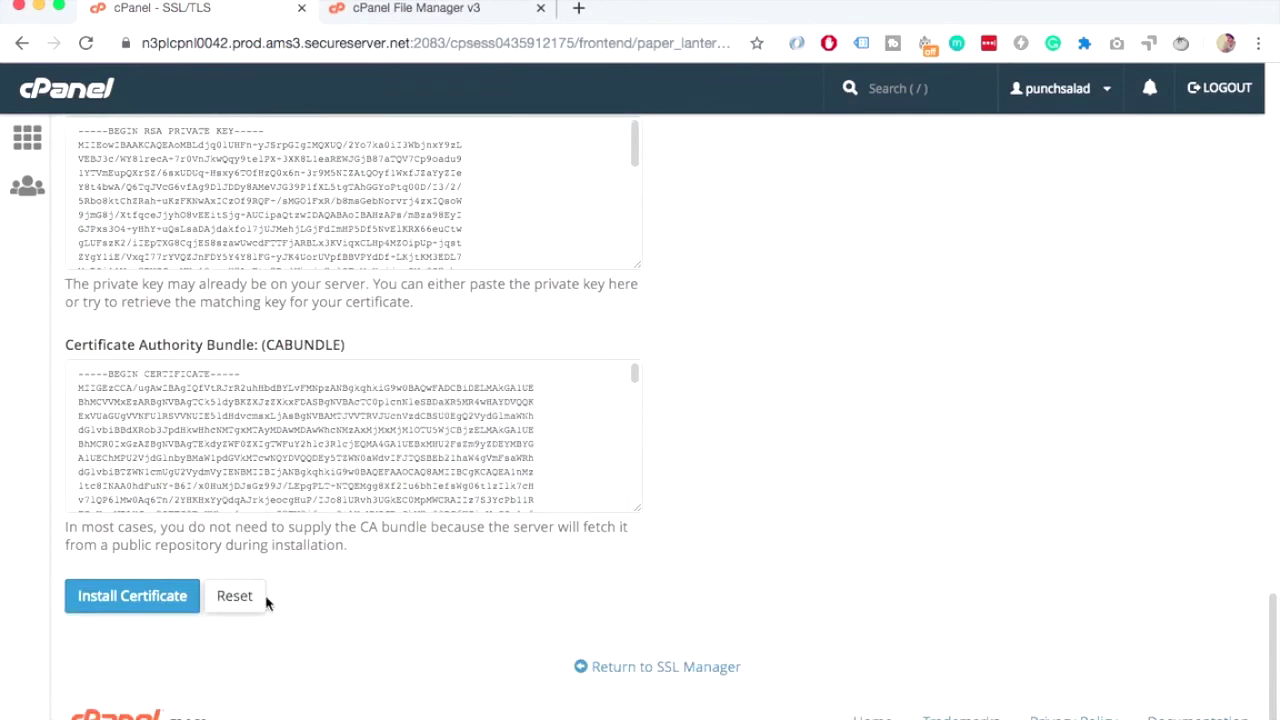
pyautogui.click(117, 598)
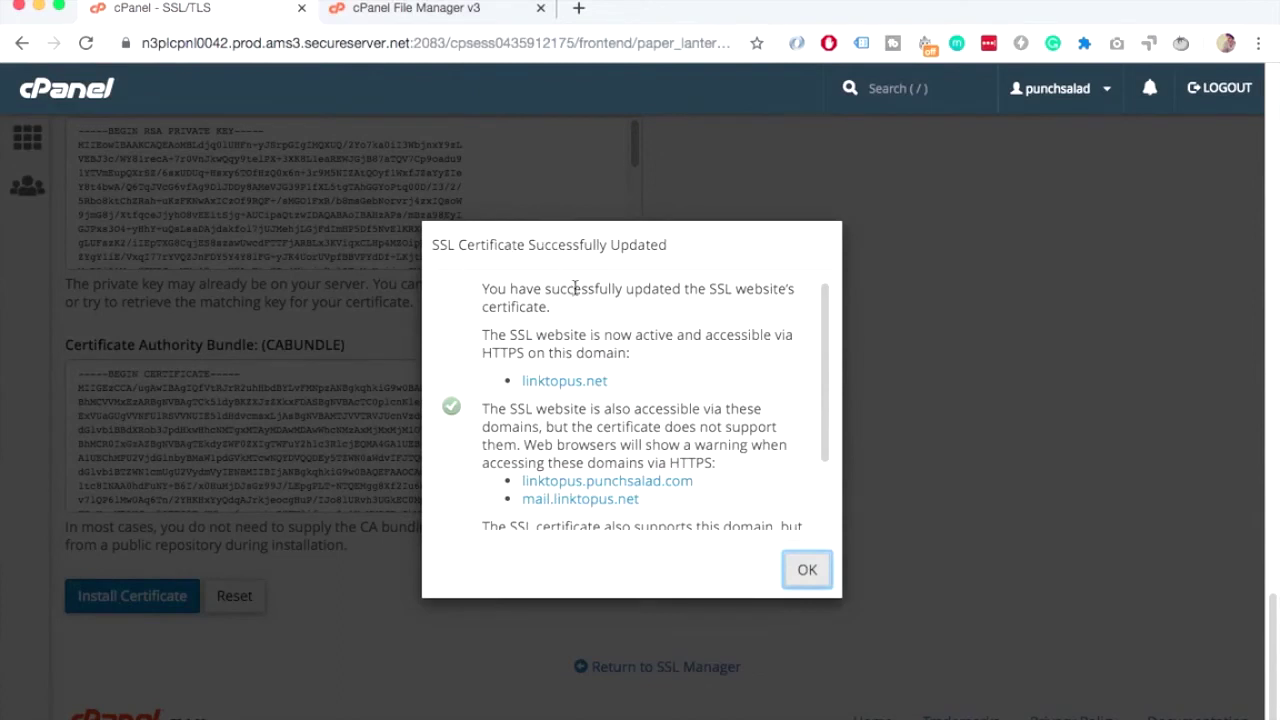
pyautogui.click(809, 568)
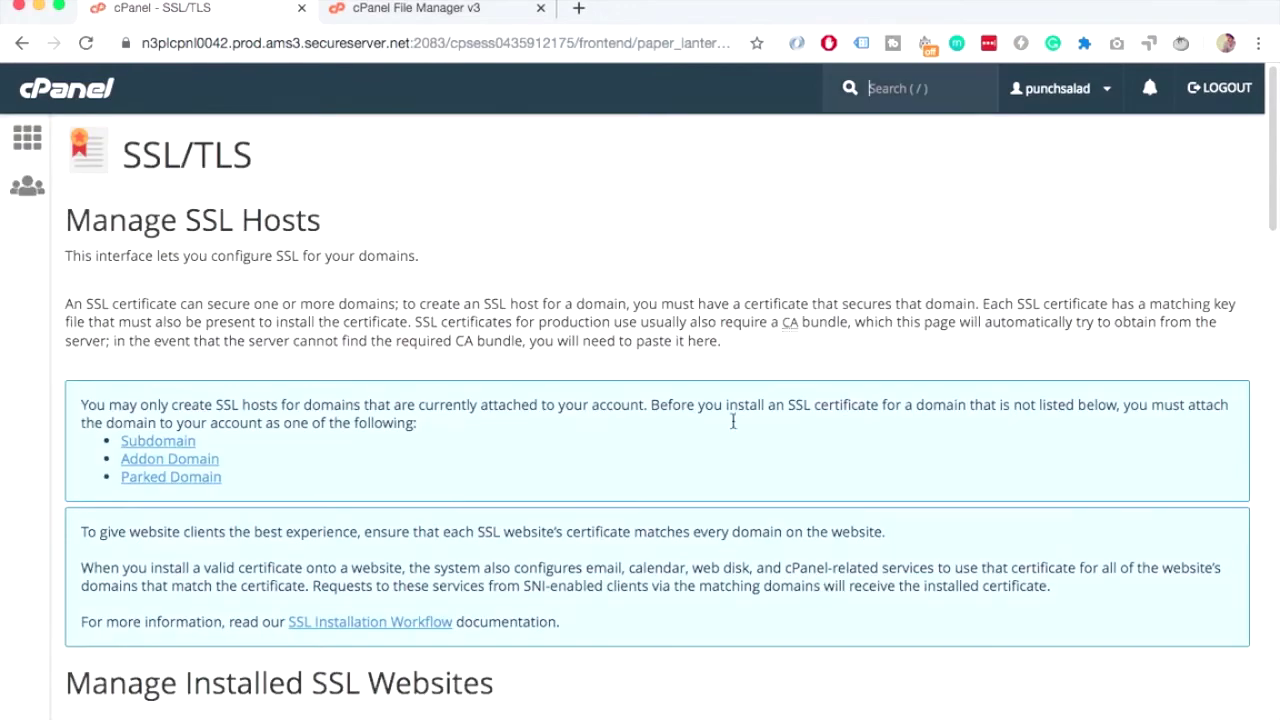
pyautogui.scroll(-10, 611, 391)
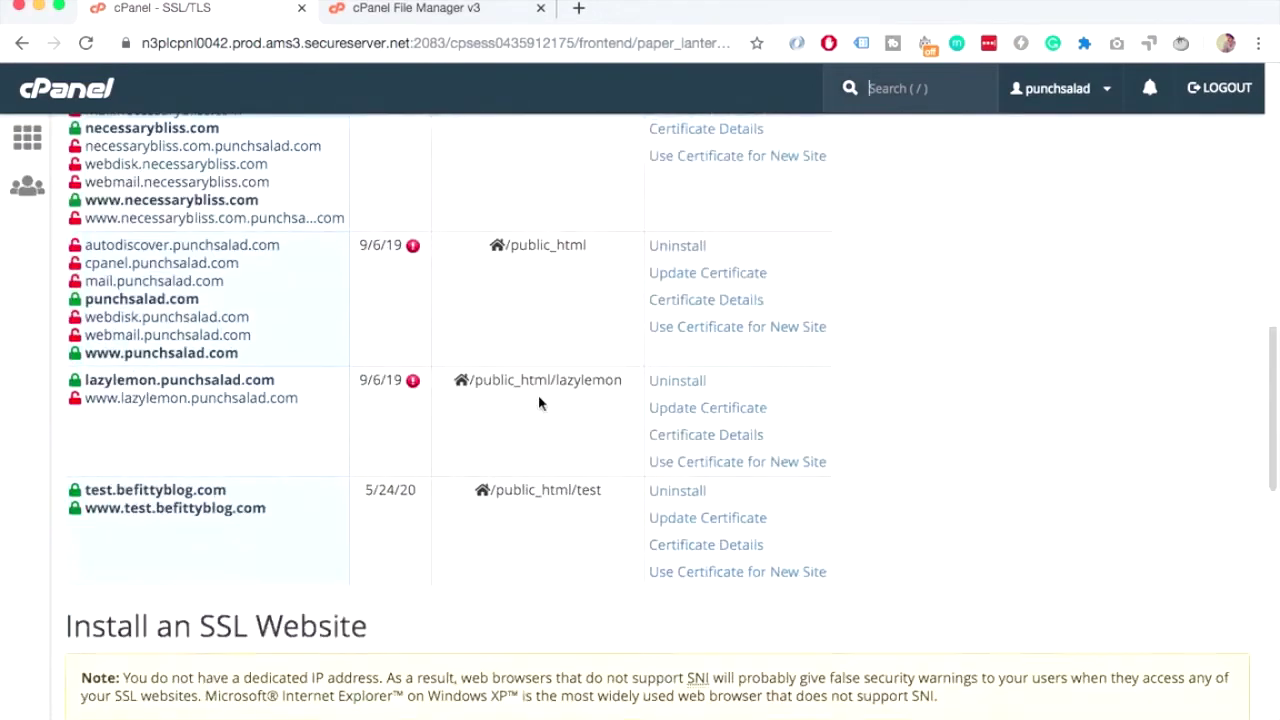
pyautogui.scroll(3, 540, 403)
pyautogui.scroll(3, 368, 318)
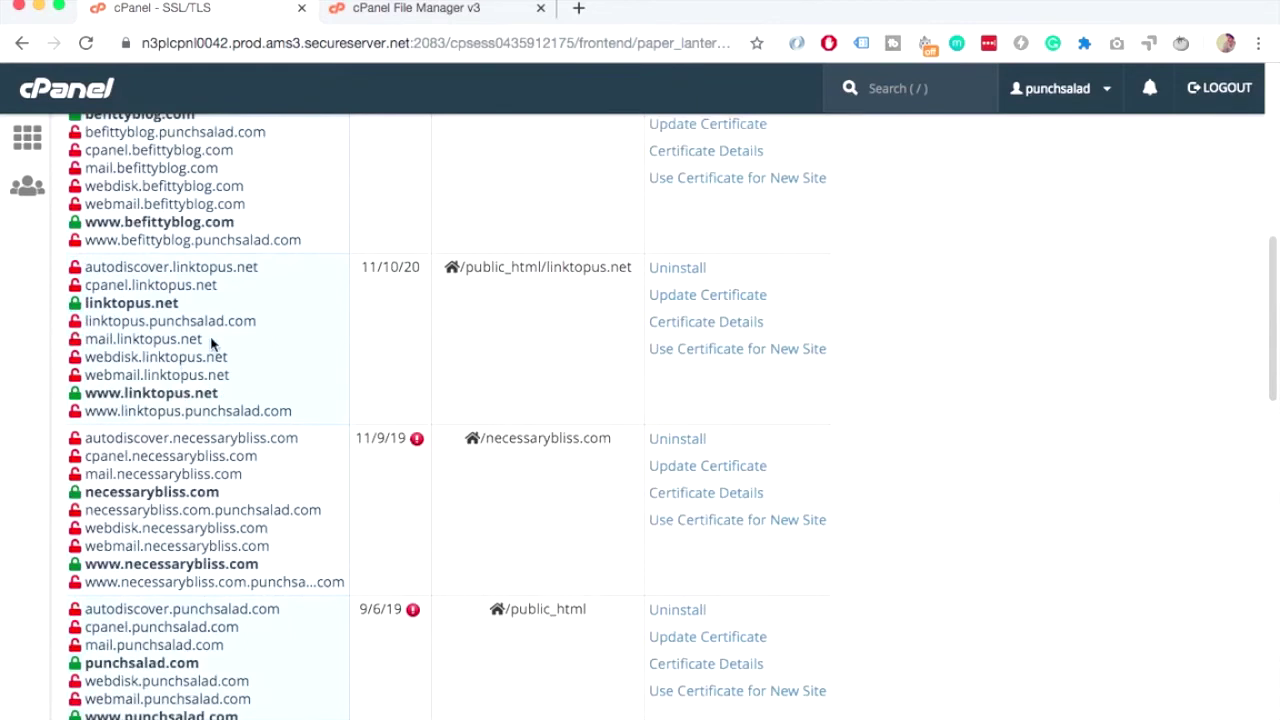
pyautogui.tripleClick(398, 267)
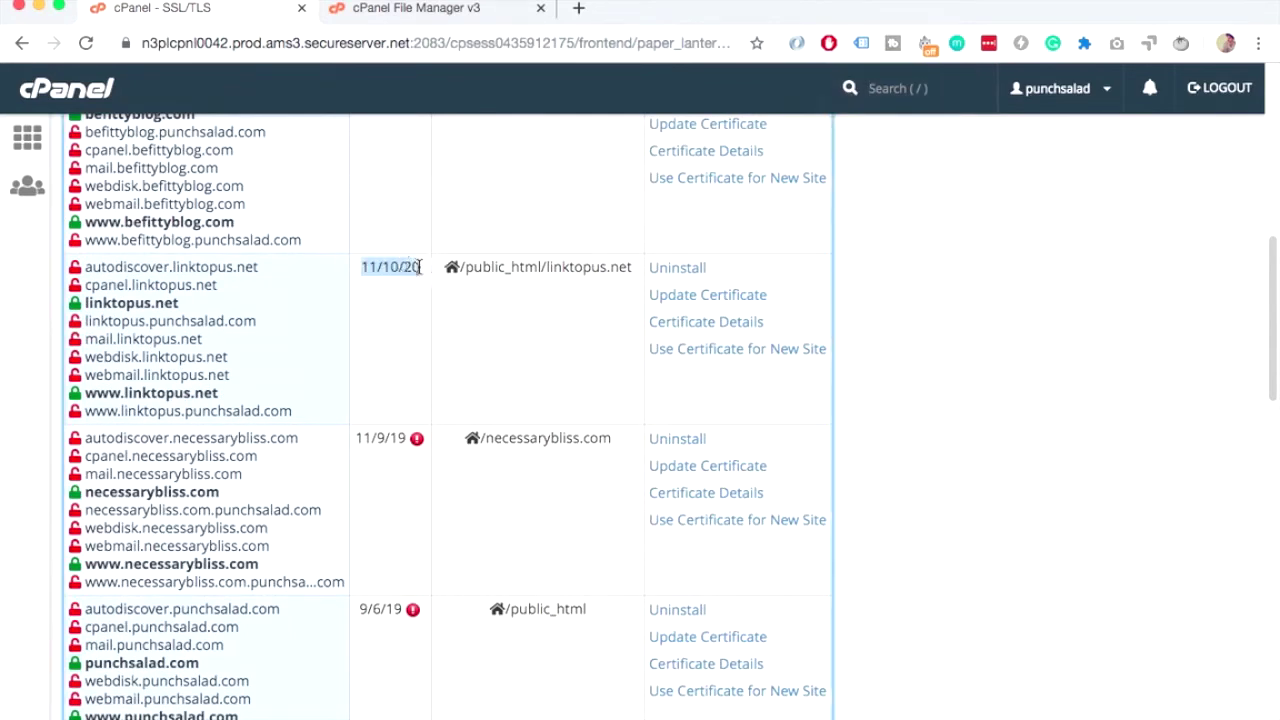
pyautogui.click(384, 270)
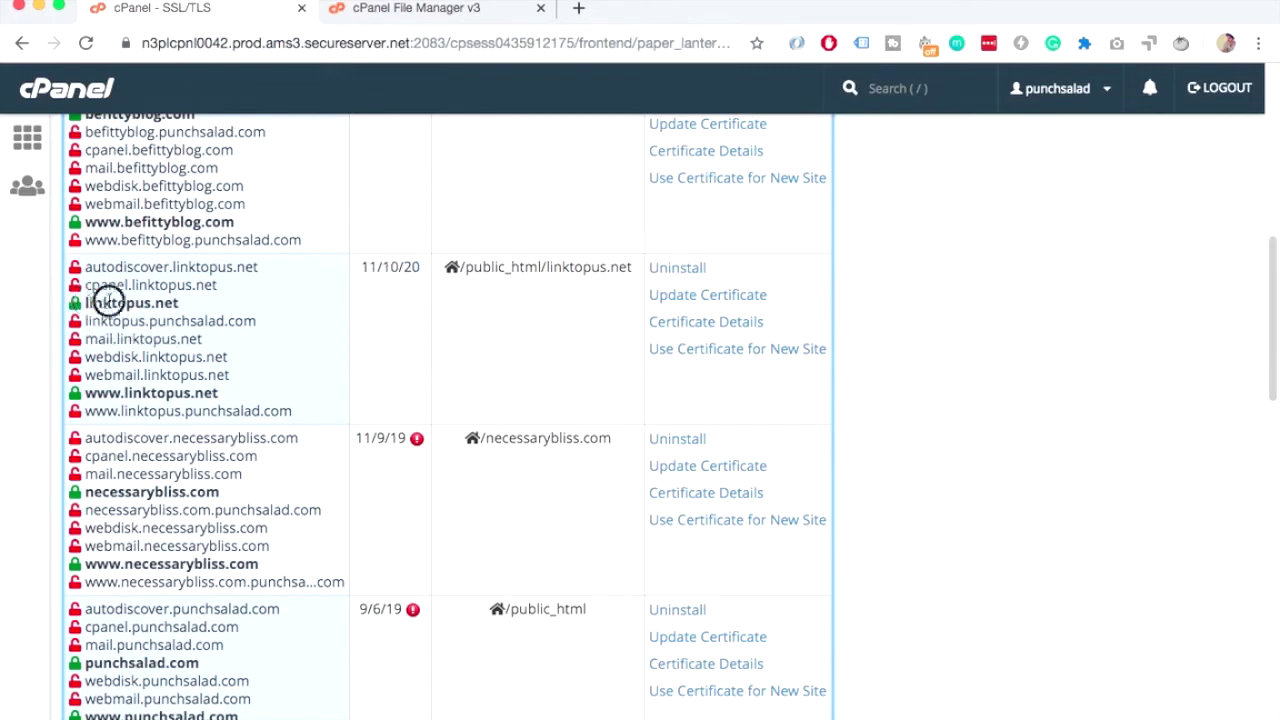
pyautogui.doubleClick(177, 390)
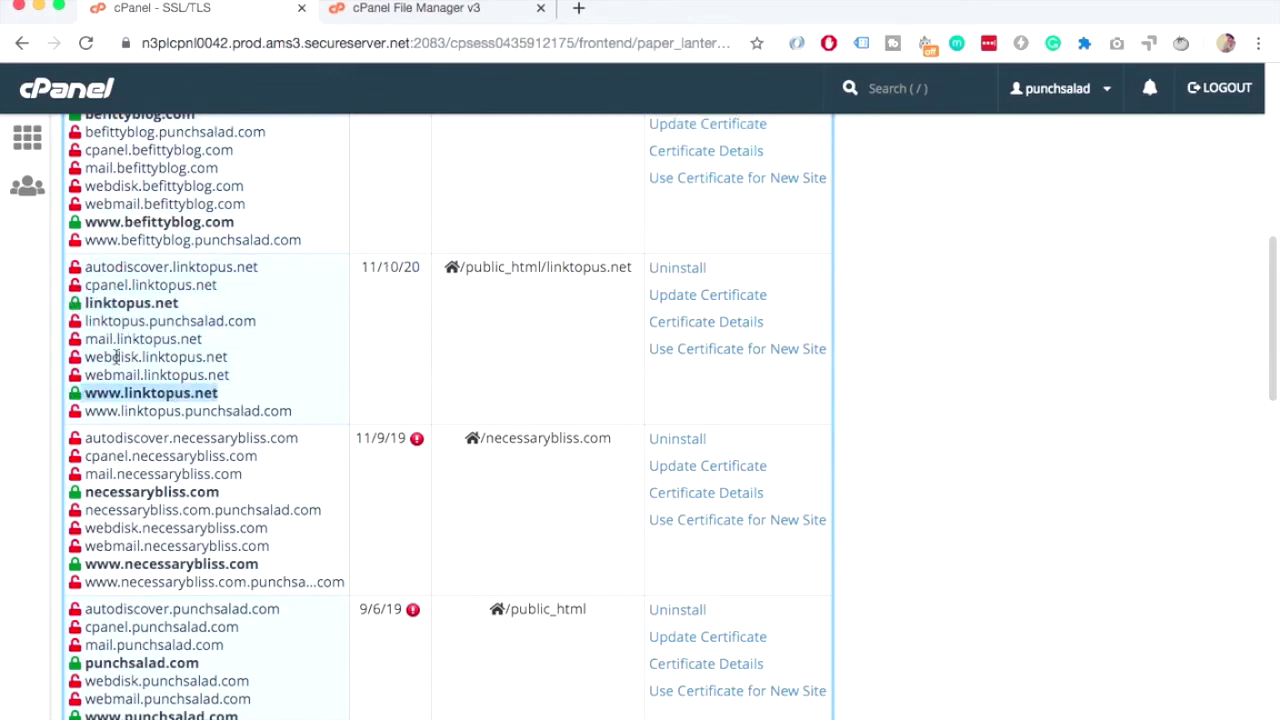
pyautogui.click(112, 305)
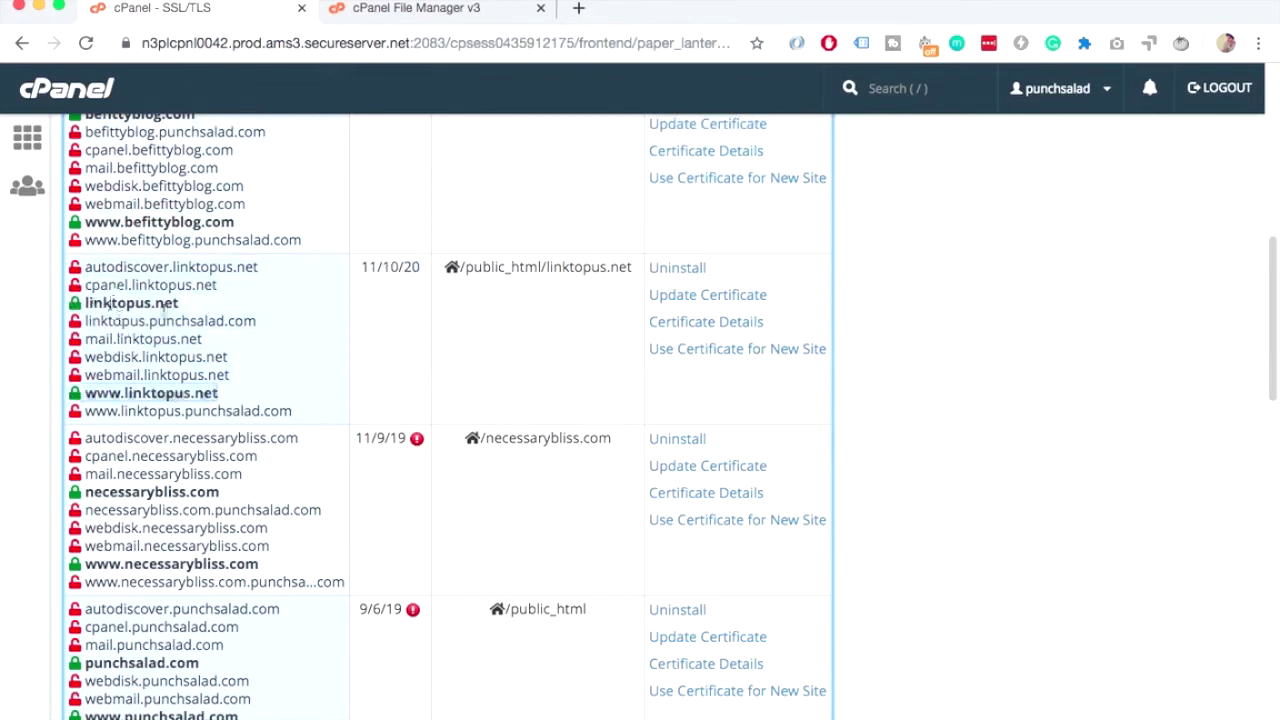
# Load linktopus.net in a new tab and inspect its valid certificate from the padlock
pyautogui.click(578, 9)
pyautogui.write('link')
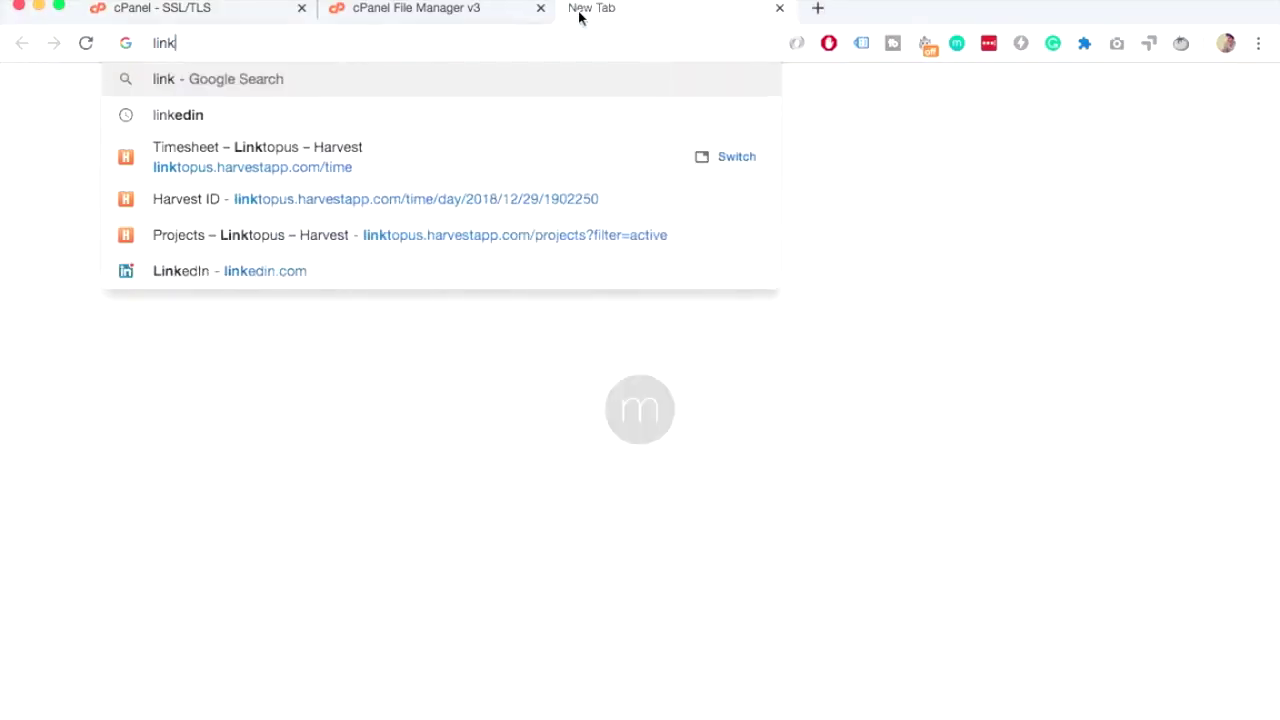
pyautogui.write('topus.net')
pyautogui.press('Return')
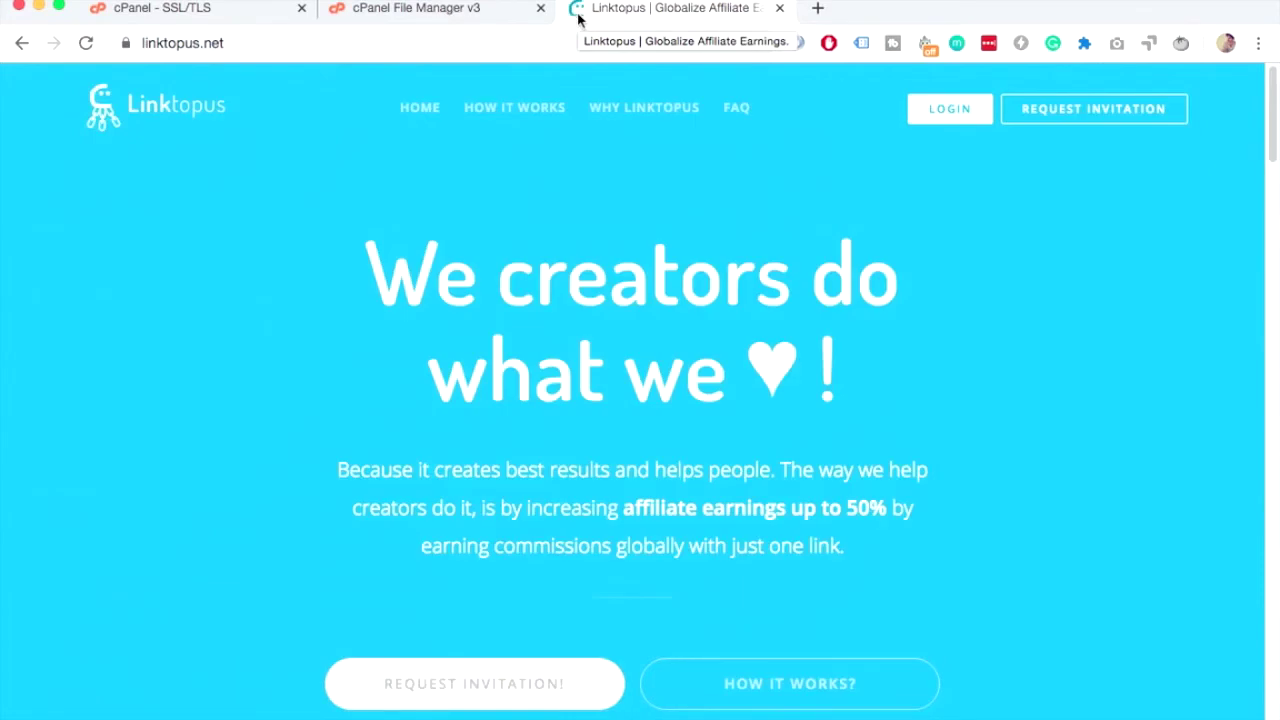
pyautogui.click(126, 44)
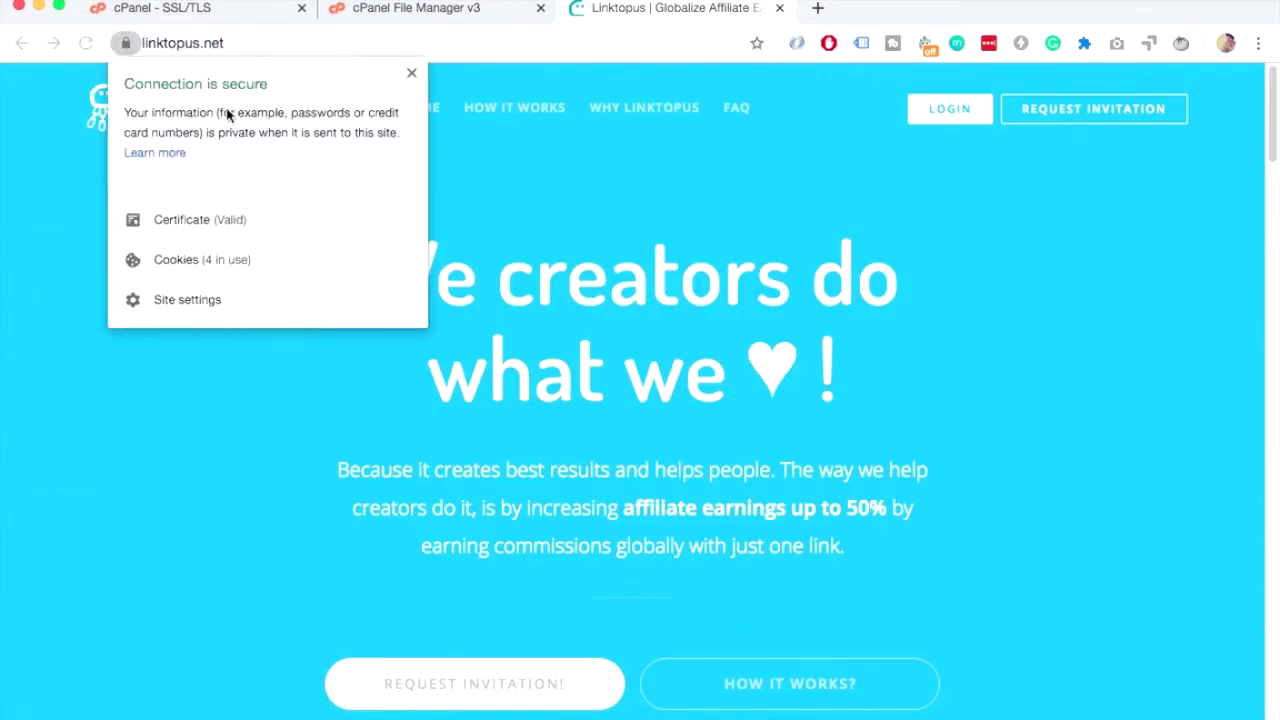
pyautogui.click(208, 222)
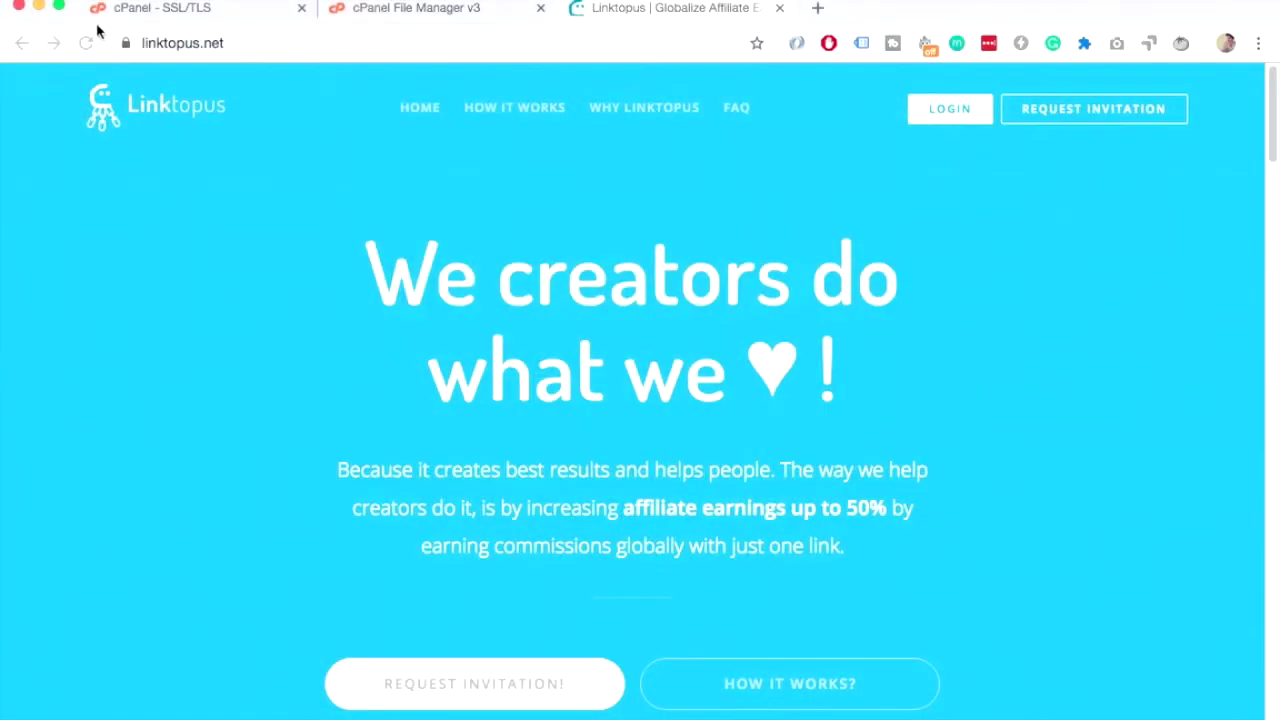
pyautogui.click(150, 46)
pyautogui.click(150, 44)
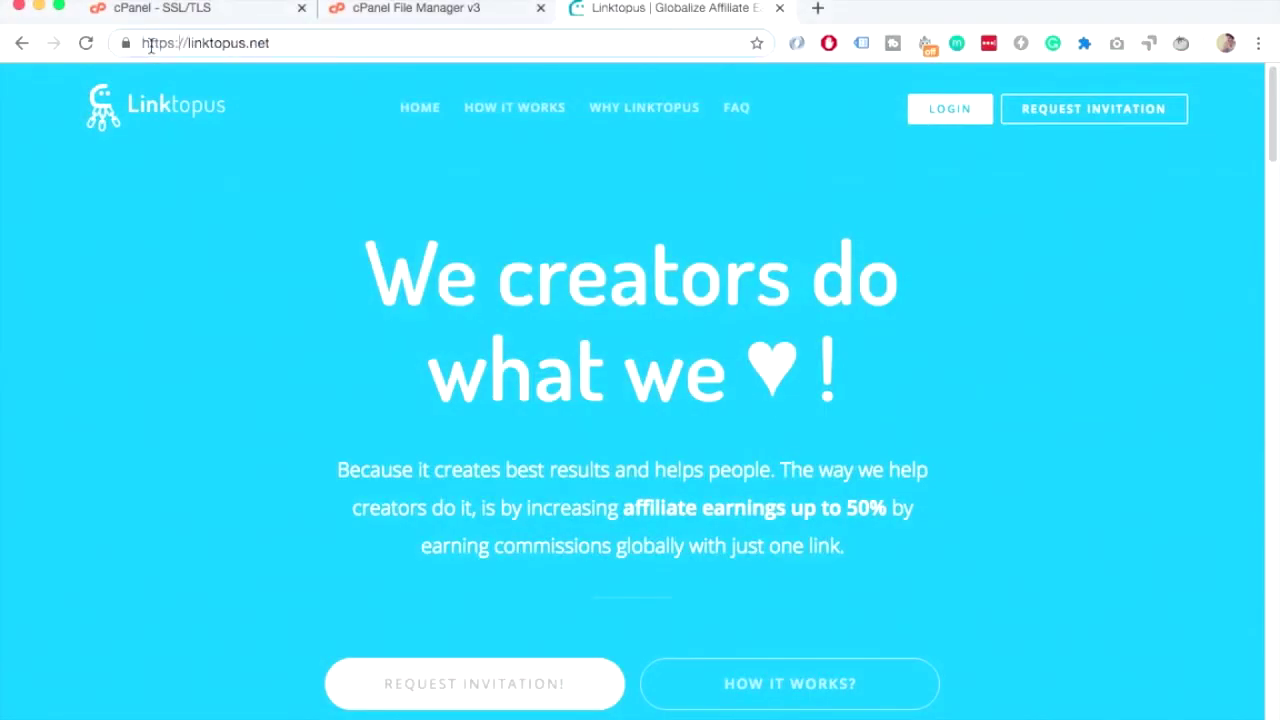
pyautogui.press('BackSpace')
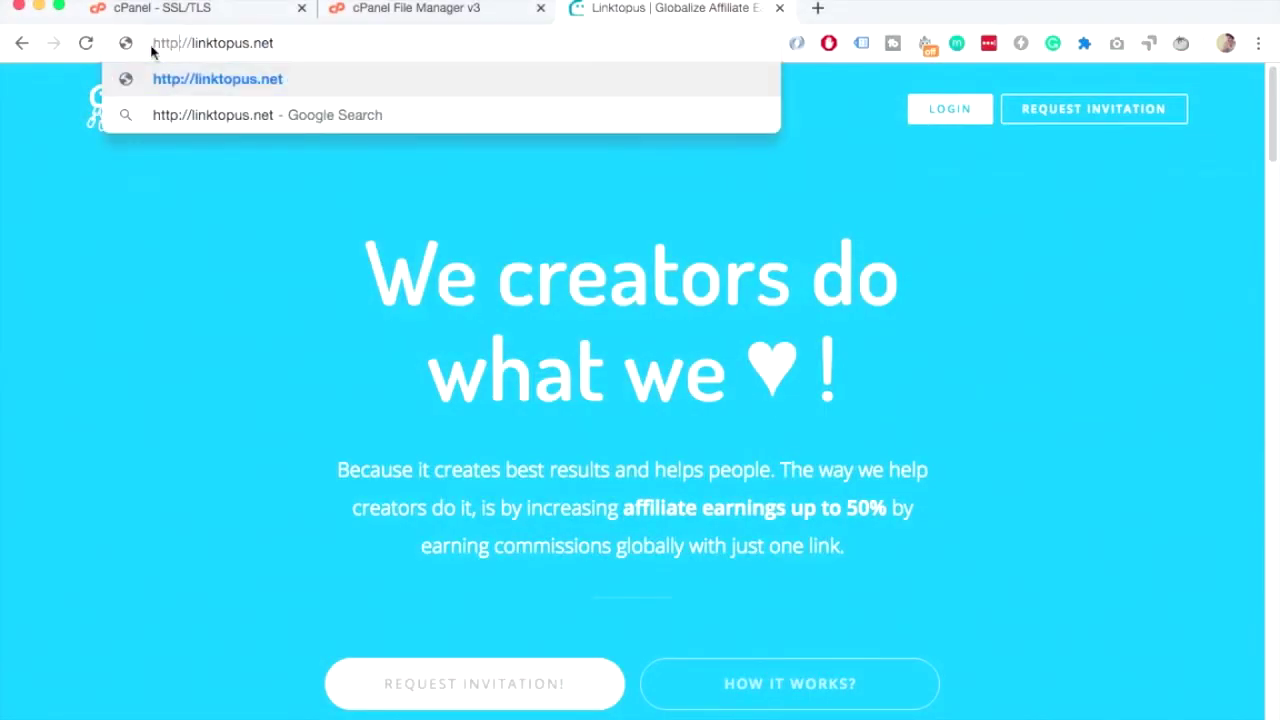
pyautogui.press('Return')
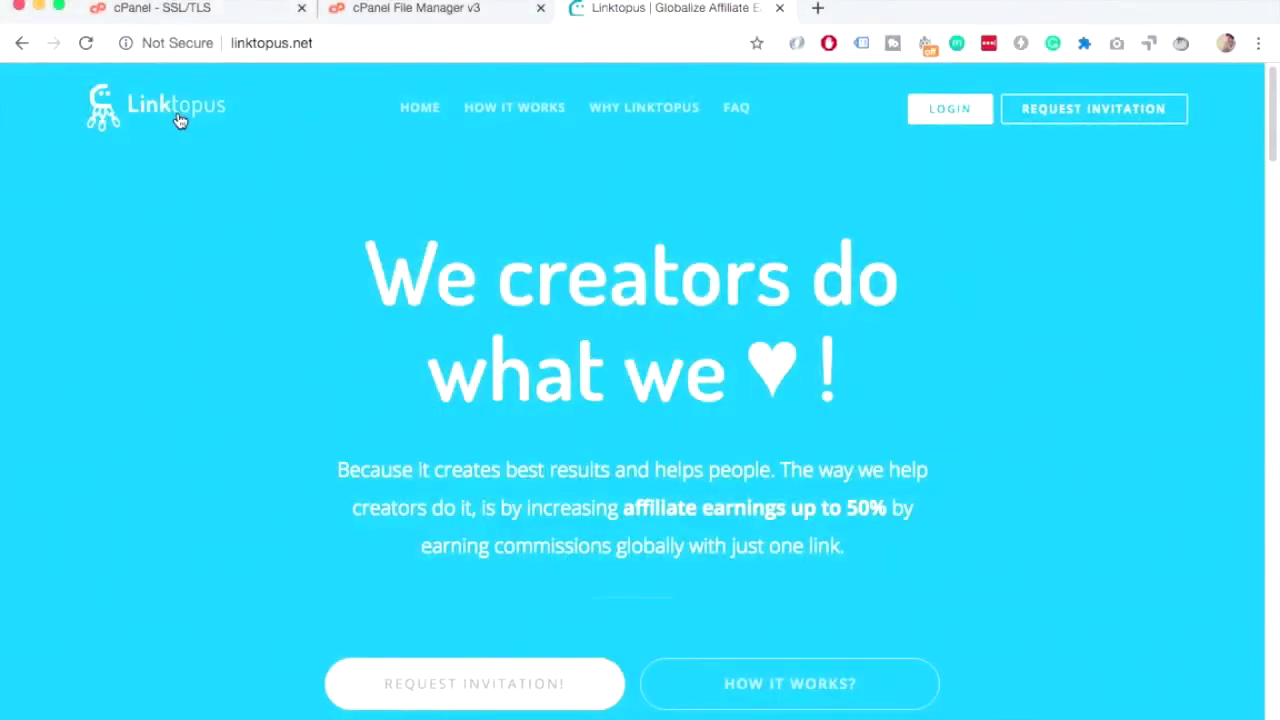
pyautogui.click(380, 12)
# Browse from the home directory into the public_html/linktopus.net site folder
pyautogui.scroll(10, 191, 270)
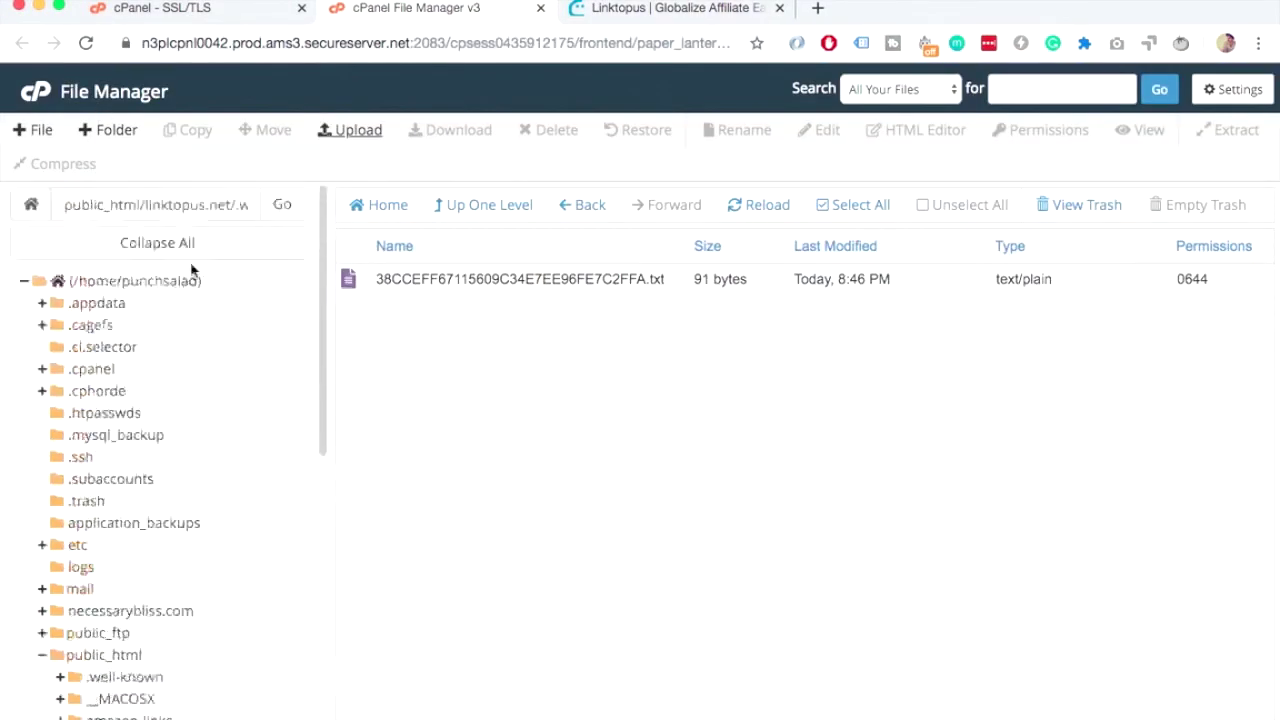
pyautogui.click(128, 280)
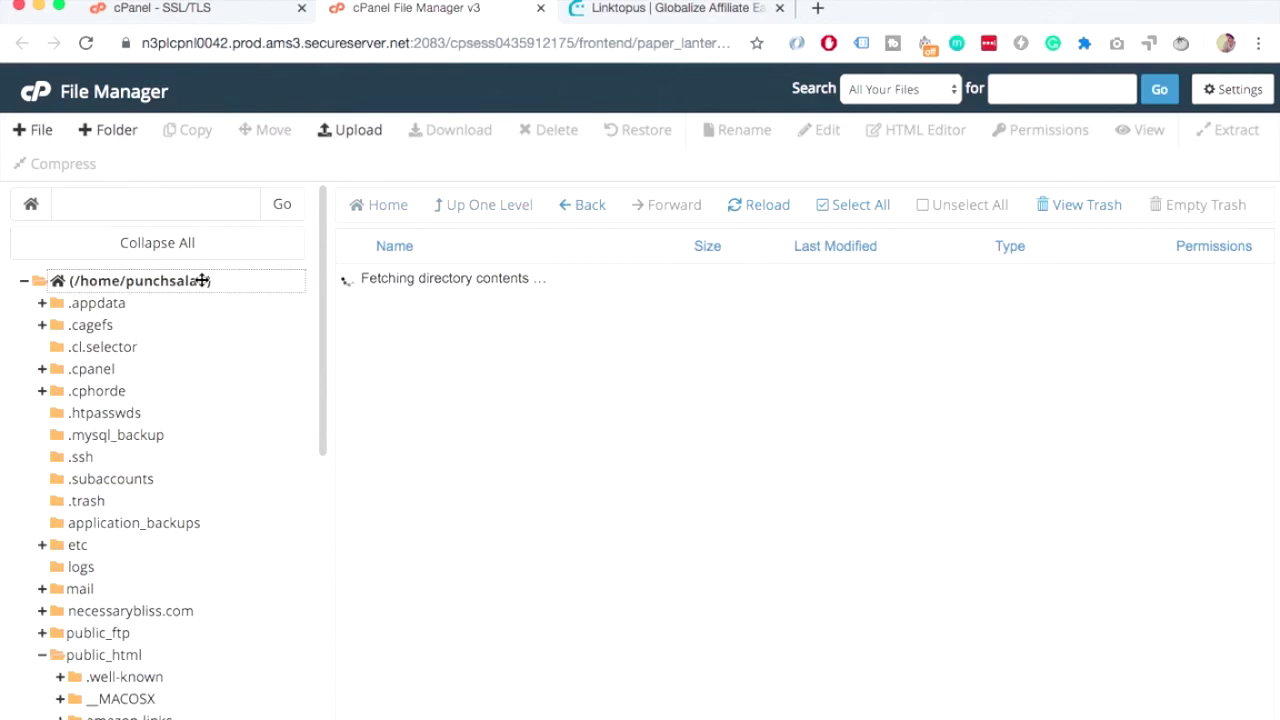
pyautogui.scroll(-1, 220, 330)
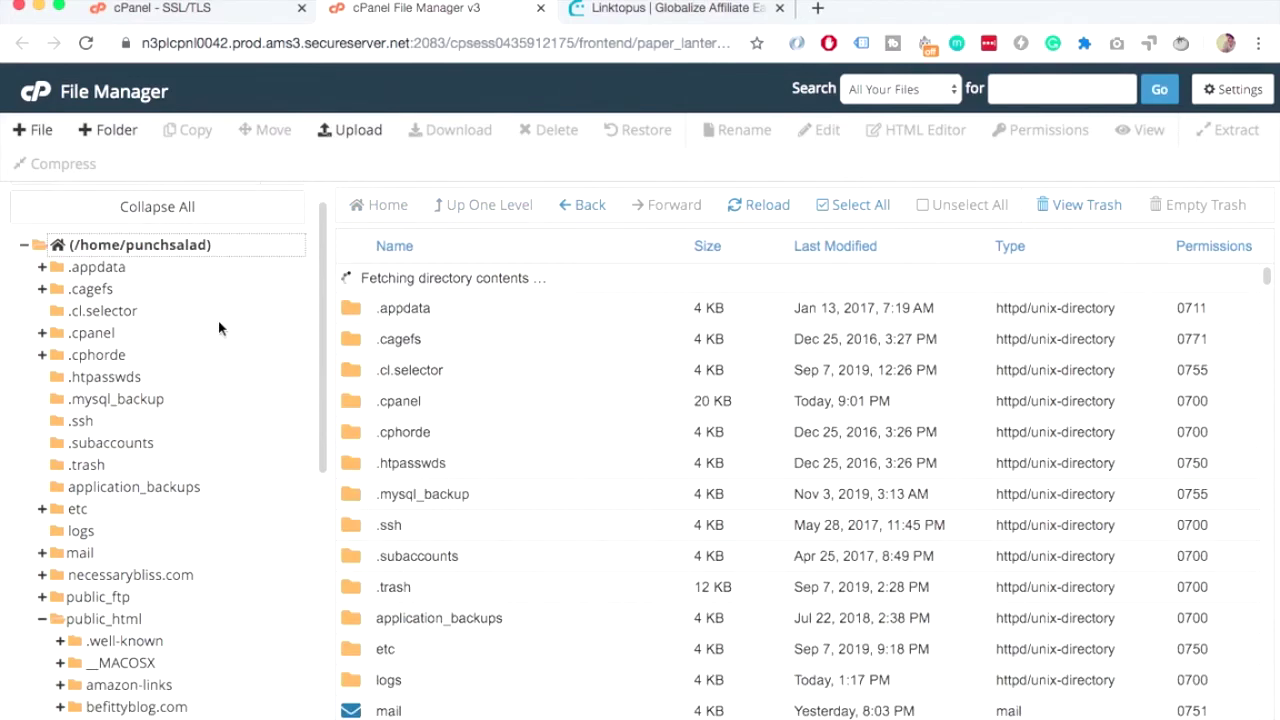
pyautogui.scroll(-15, 223, 343)
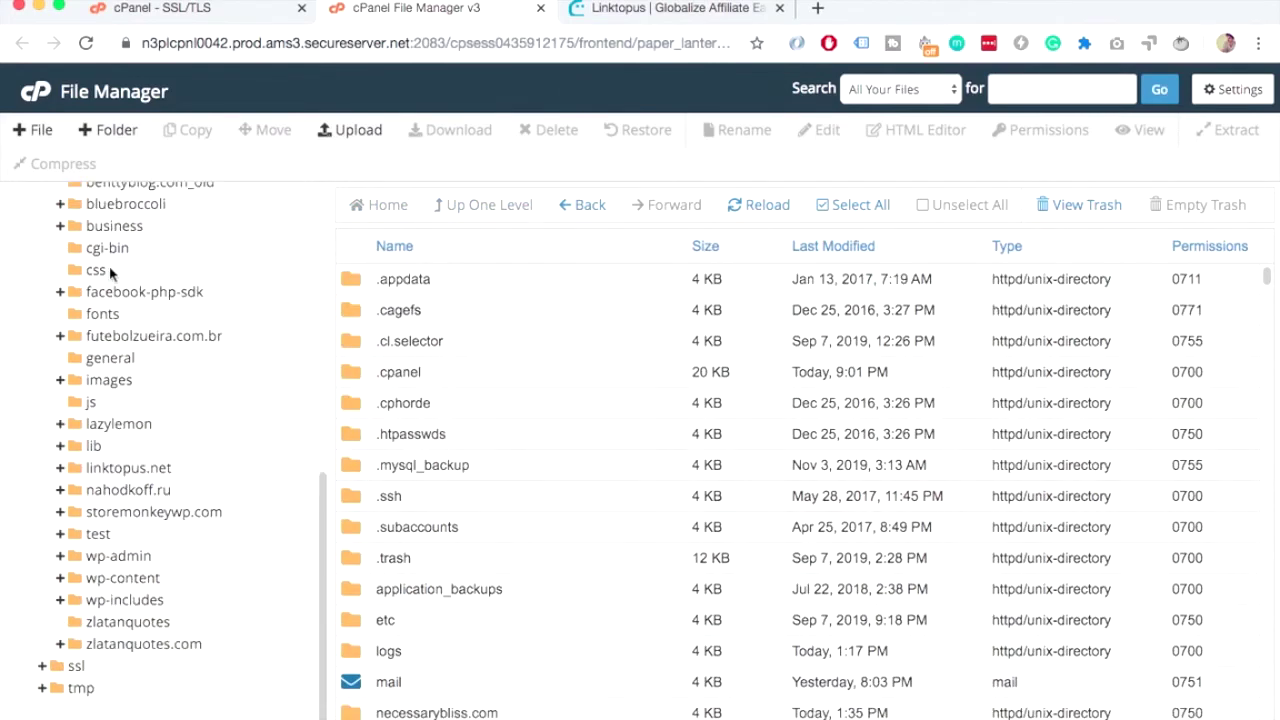
pyautogui.click(160, 469)
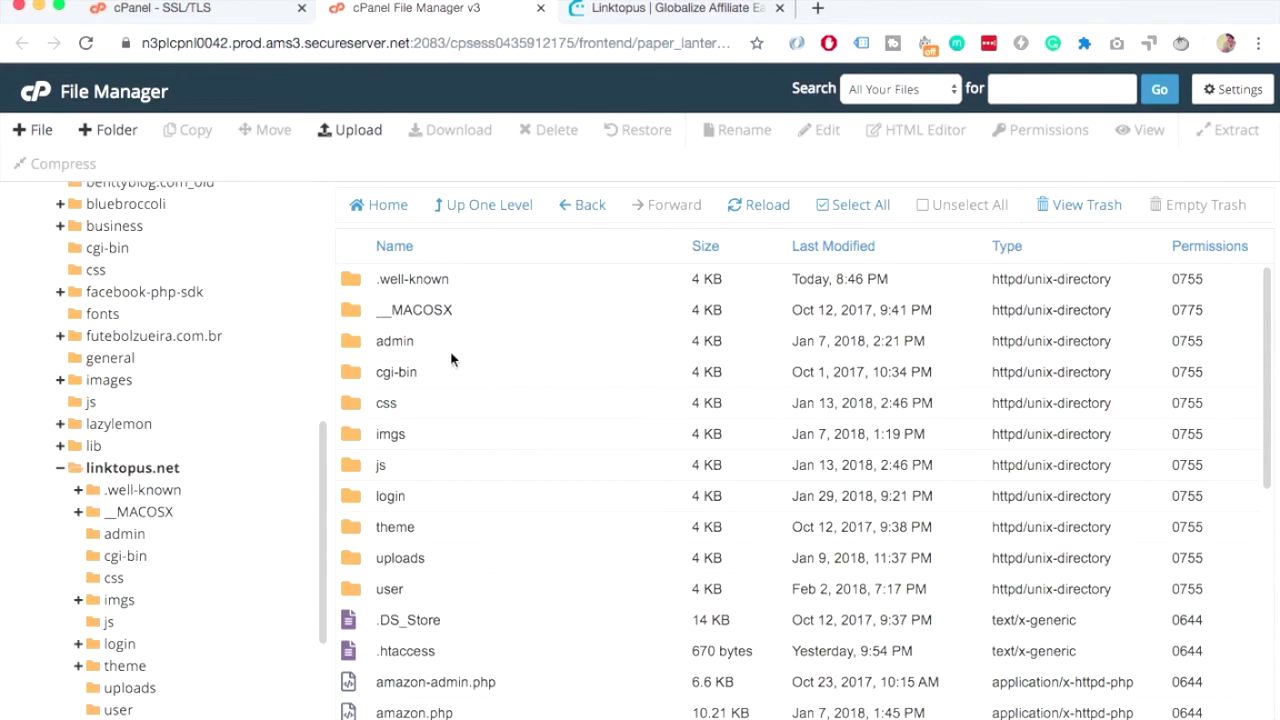
pyautogui.scroll(-3, 451, 362)
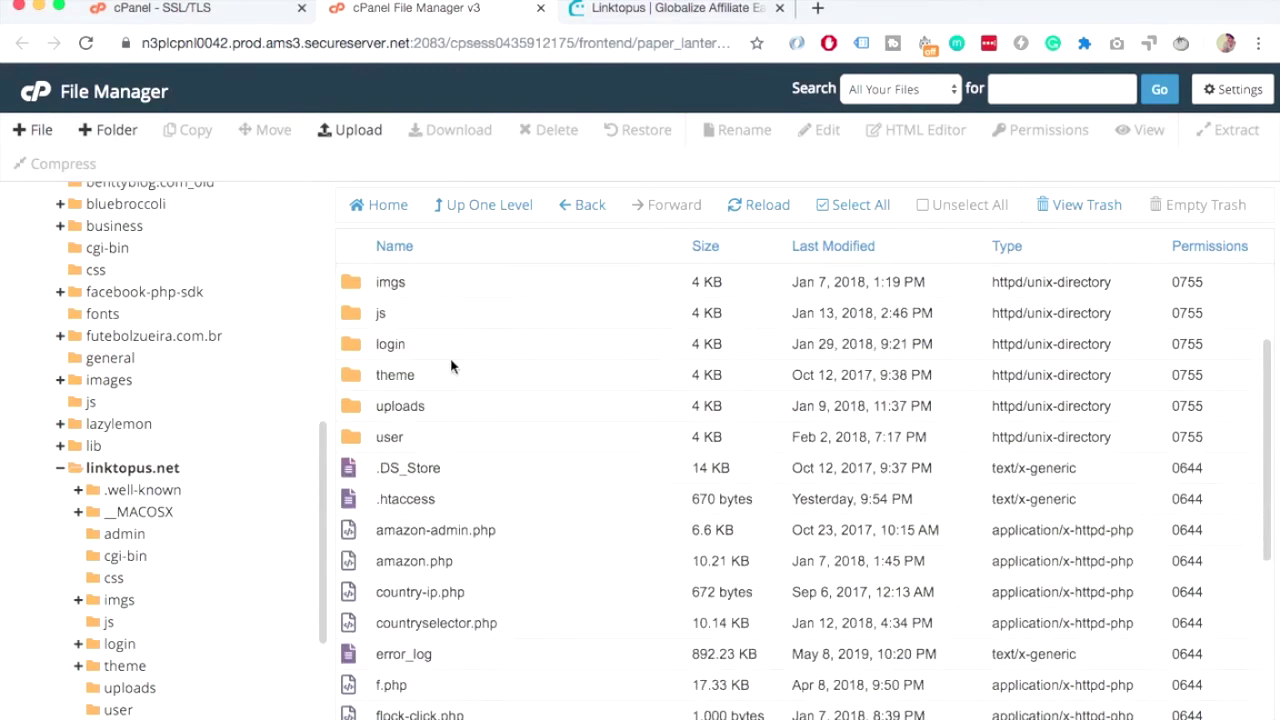
# Confirm hidden files are shown and open the folder's .htaccess in the editor
pyautogui.click(391, 500)
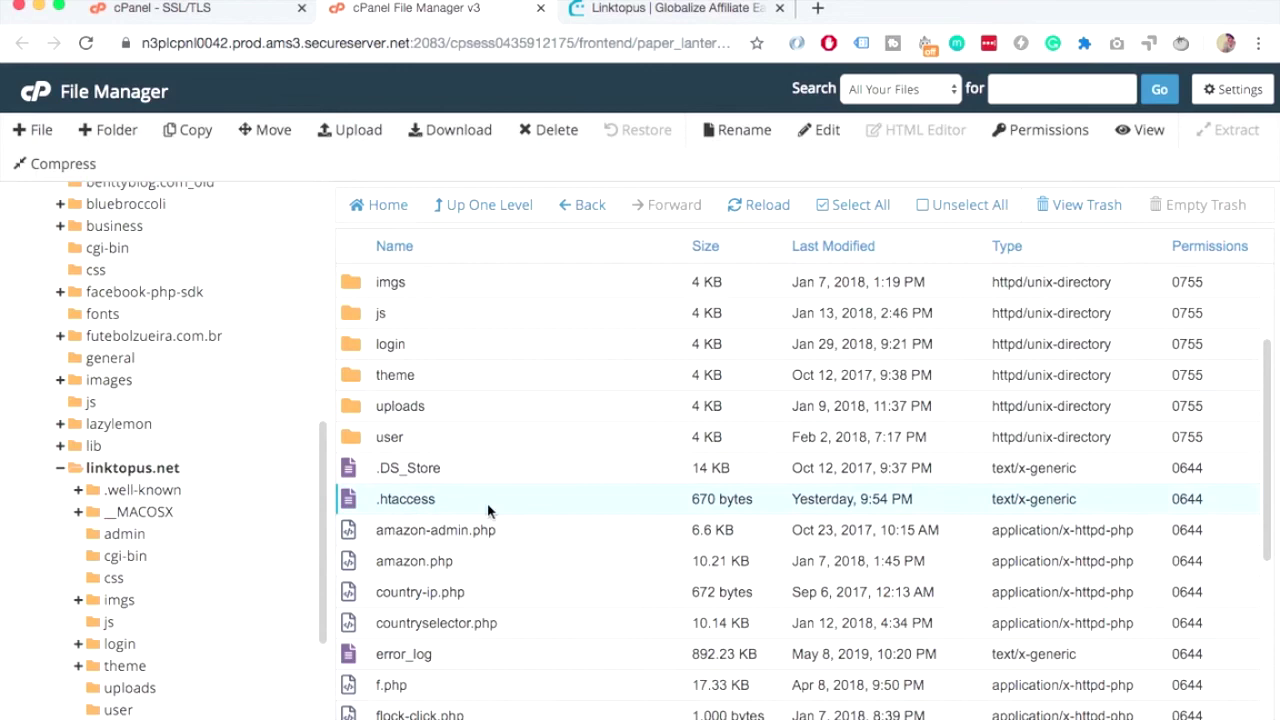
pyautogui.click(1230, 89)
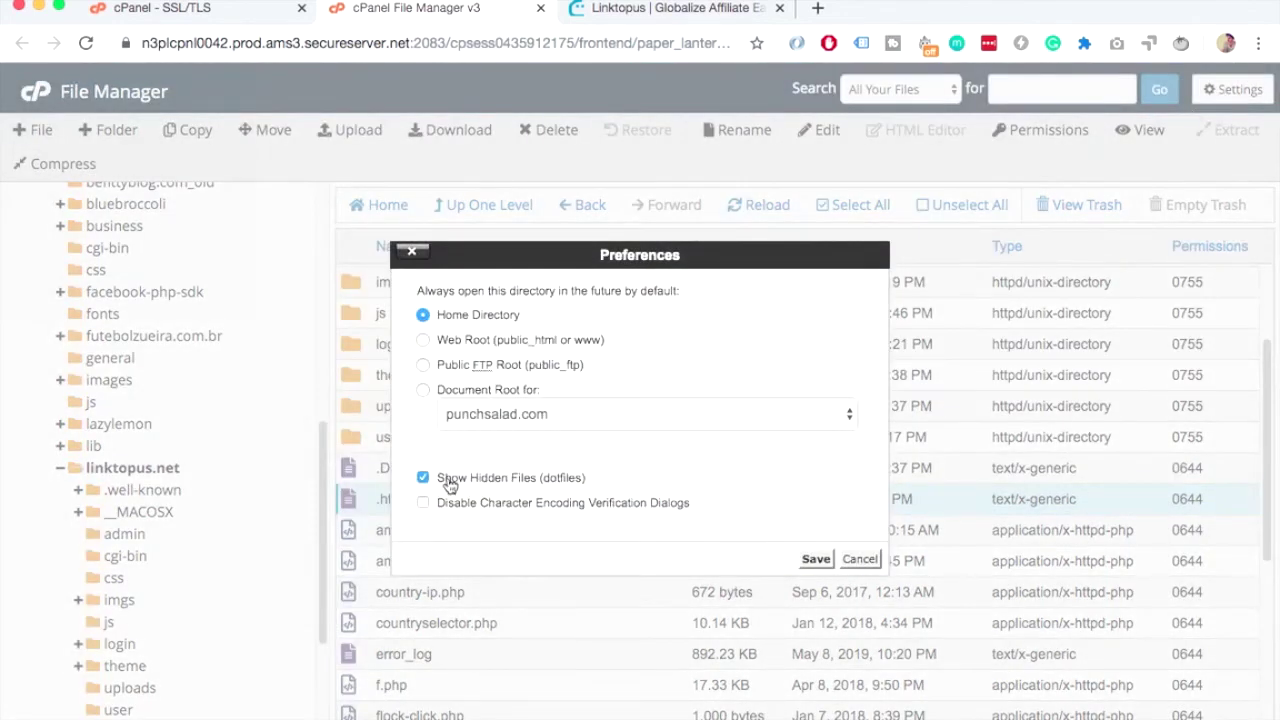
pyautogui.click(815, 558)
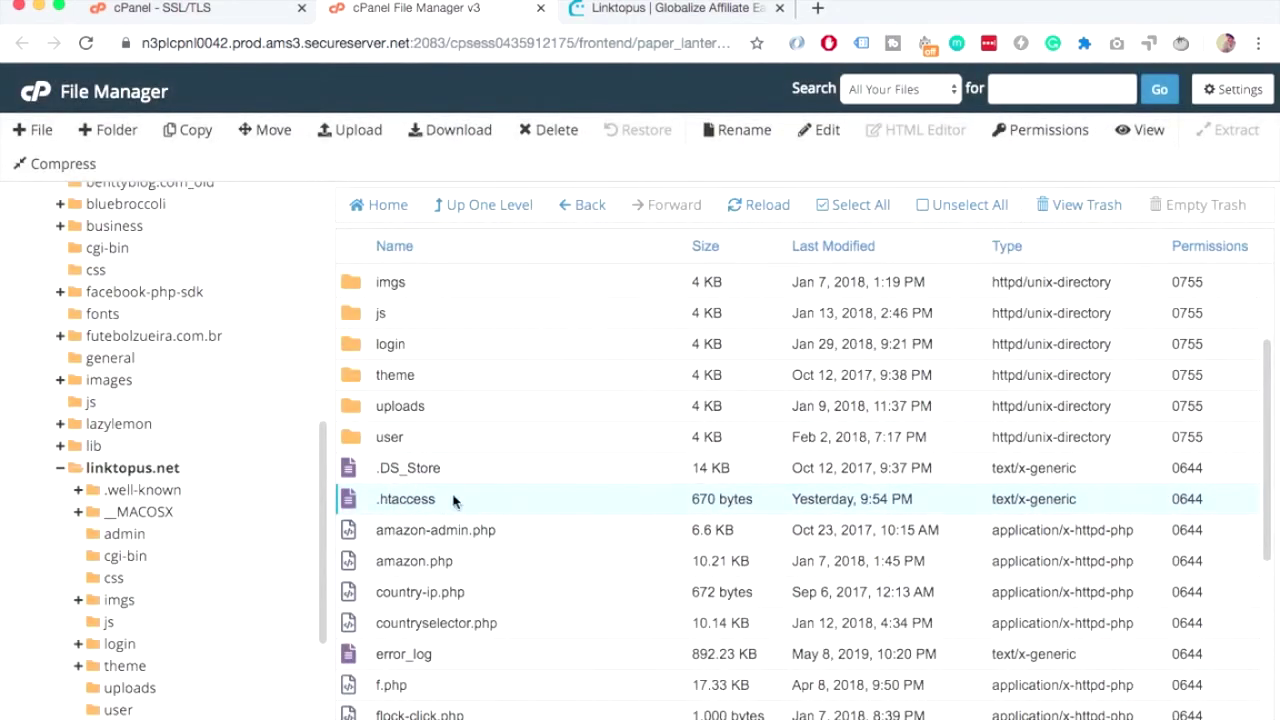
pyautogui.rightClick(453, 500)
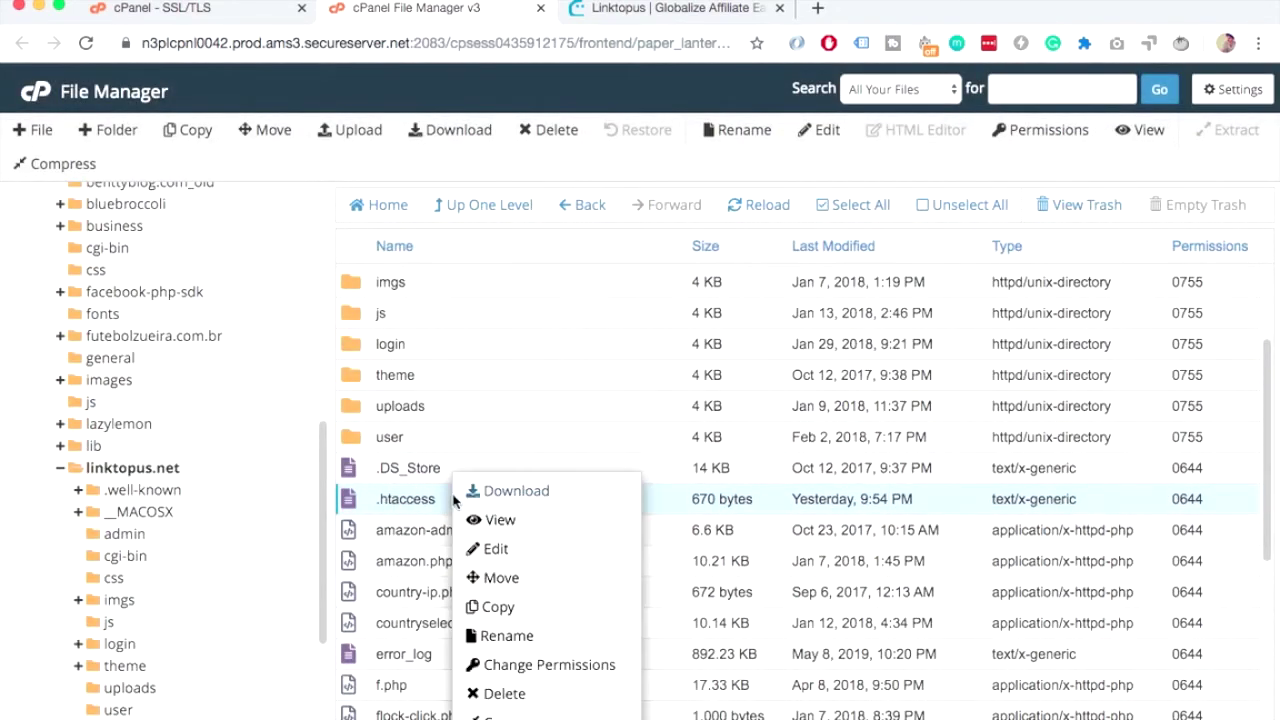
pyautogui.click(492, 552)
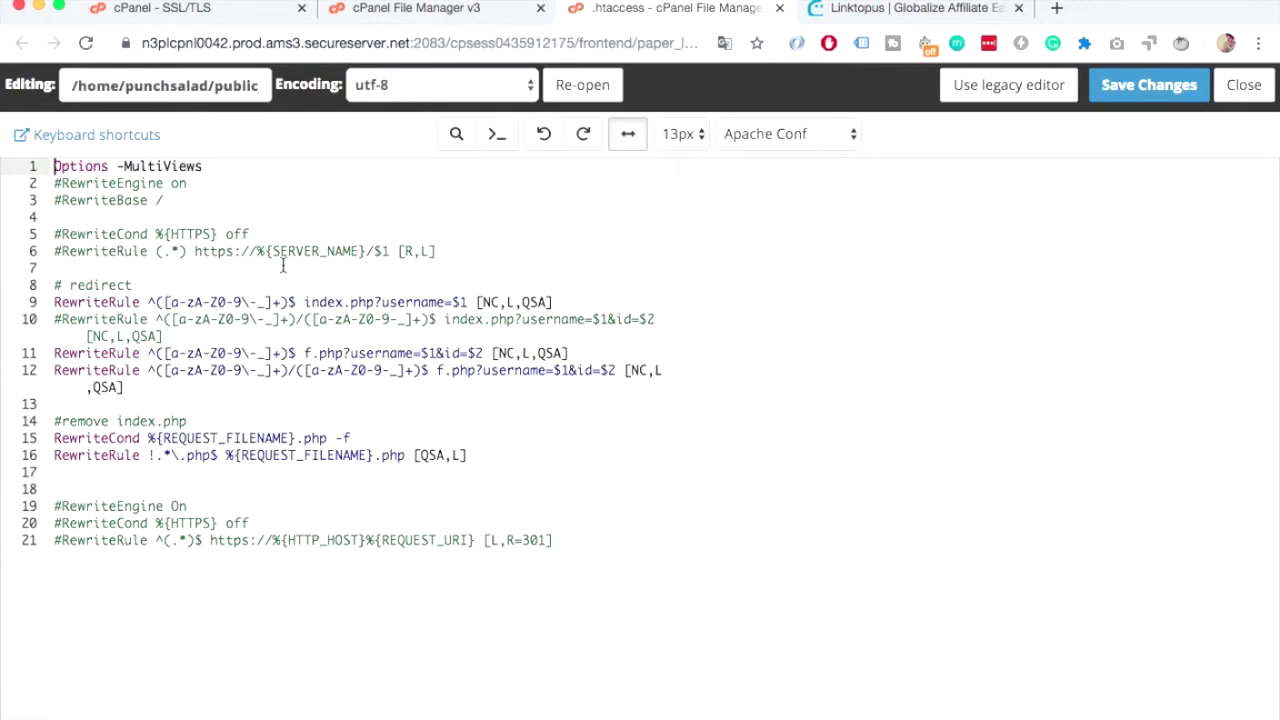
# Remove the '#' from lines 19–21 (RewriteEngine On, RewriteCond, RewriteRule) and save .htaccess
pyautogui.moveTo(553, 540); pyautogui.dragTo(57, 506)
pyautogui.click(61, 506)
pyautogui.press('BackSpace')
pyautogui.press('Down')
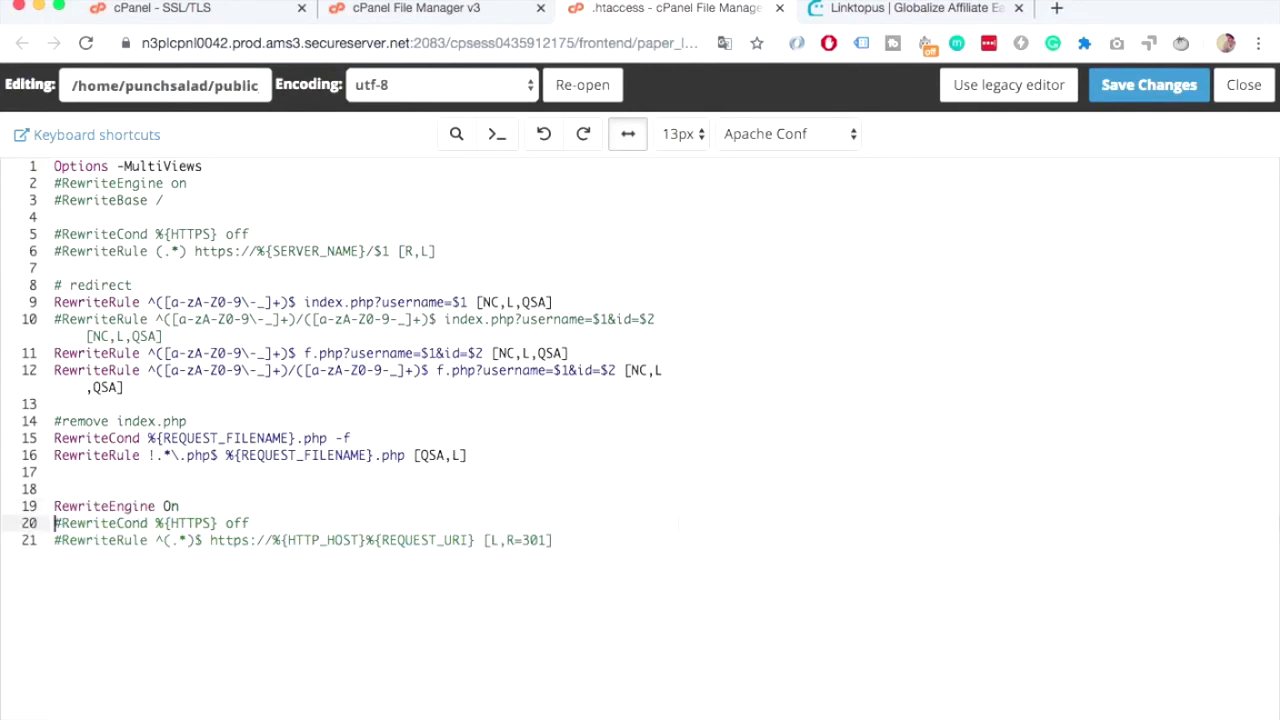
pyautogui.press('BackSpace')
pyautogui.press('Down')
pyautogui.press('Delete')
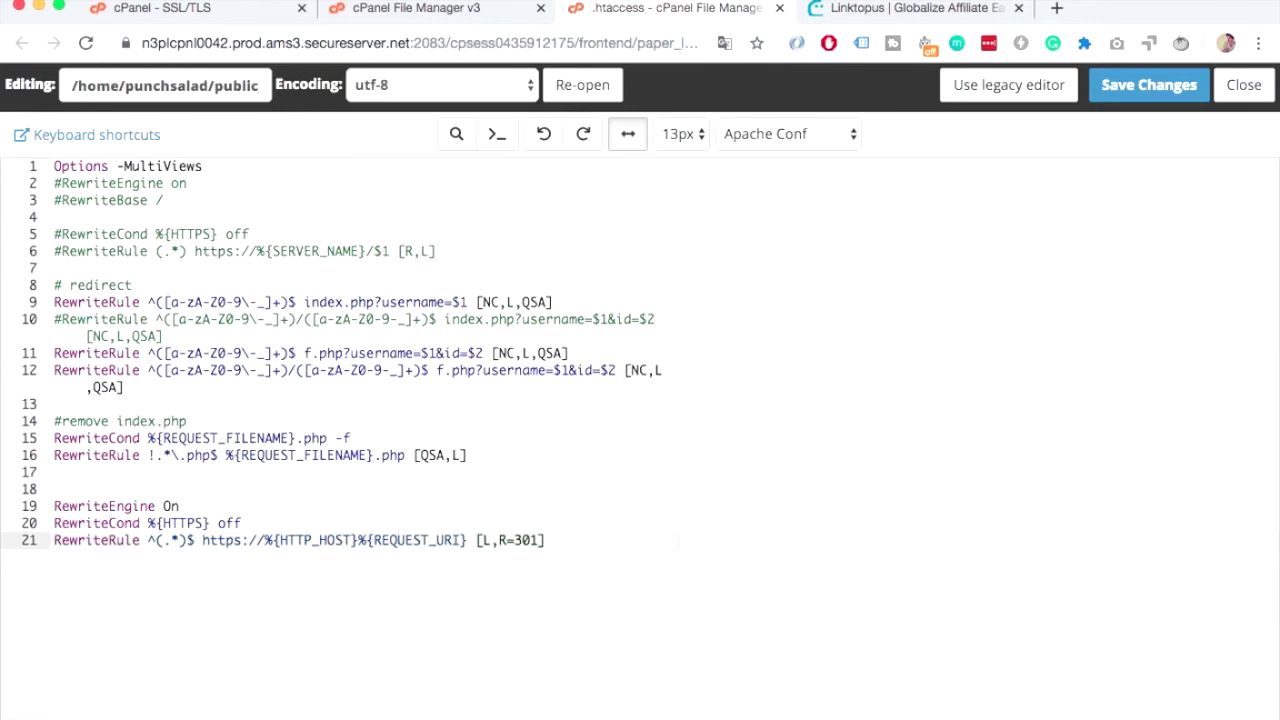
pyautogui.moveTo(546, 540); pyautogui.dragTo(2, 506)
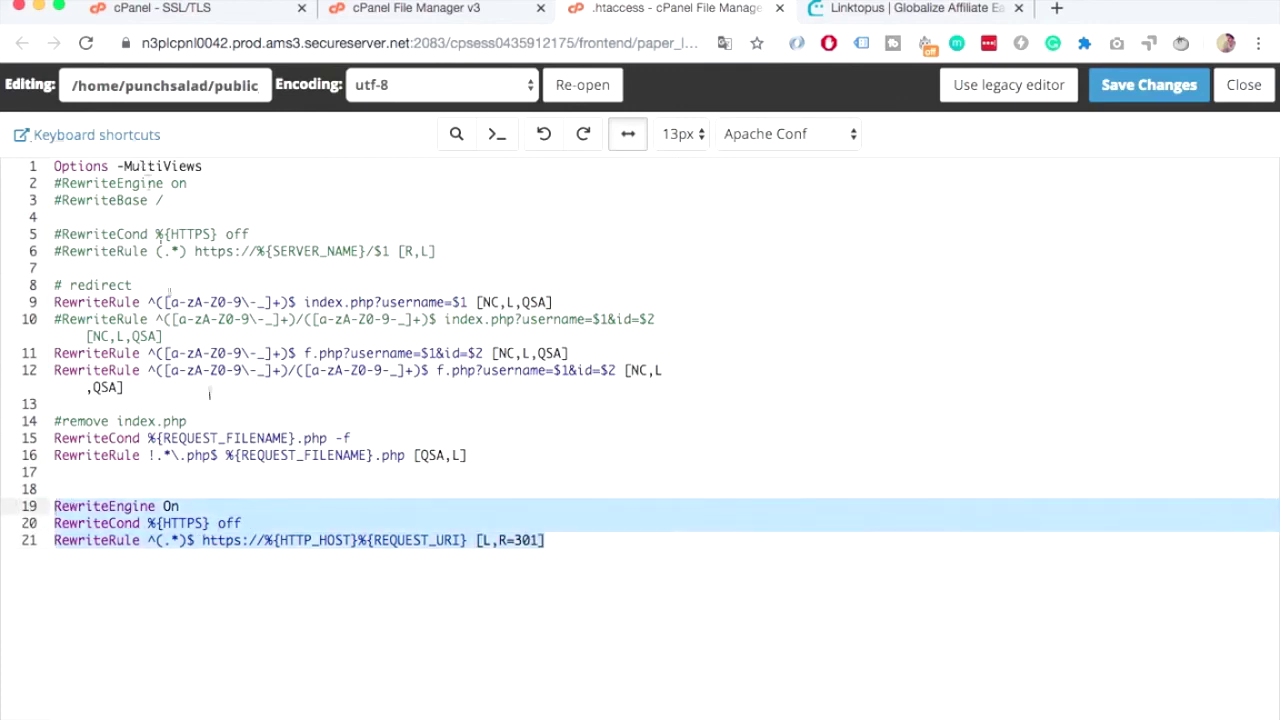
pyautogui.click(138, 484)
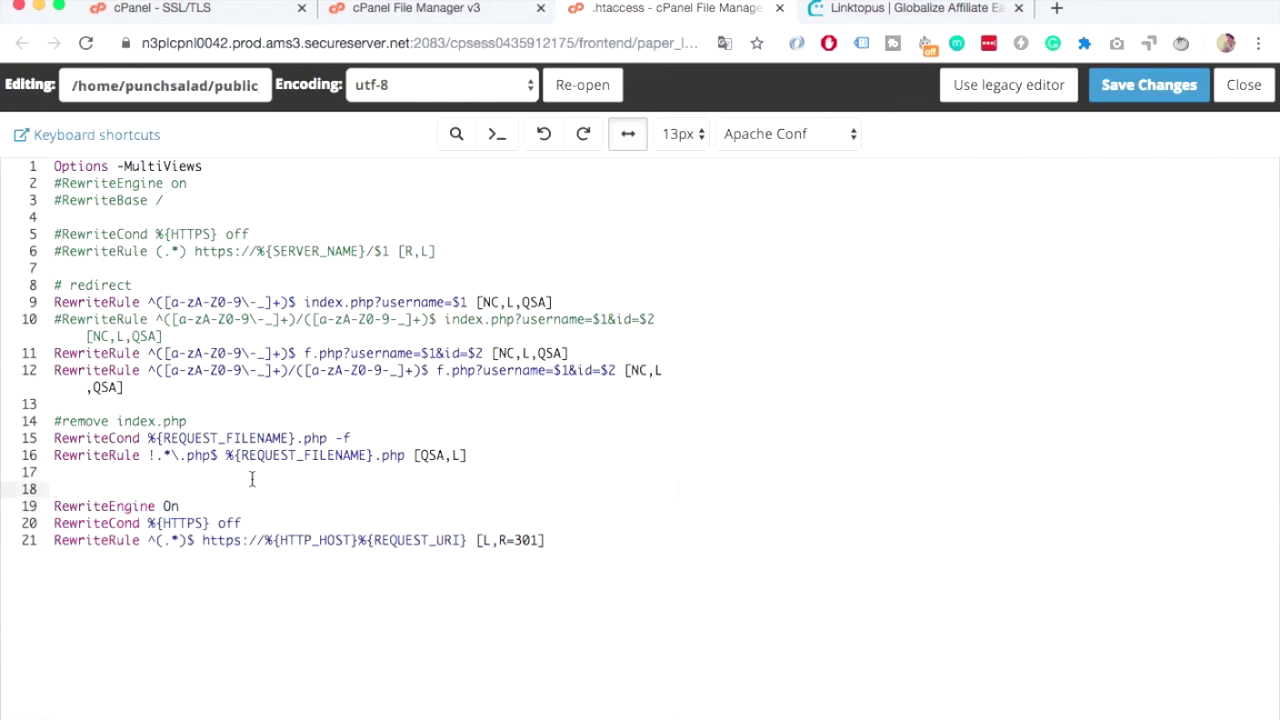
pyautogui.click(1125, 95)
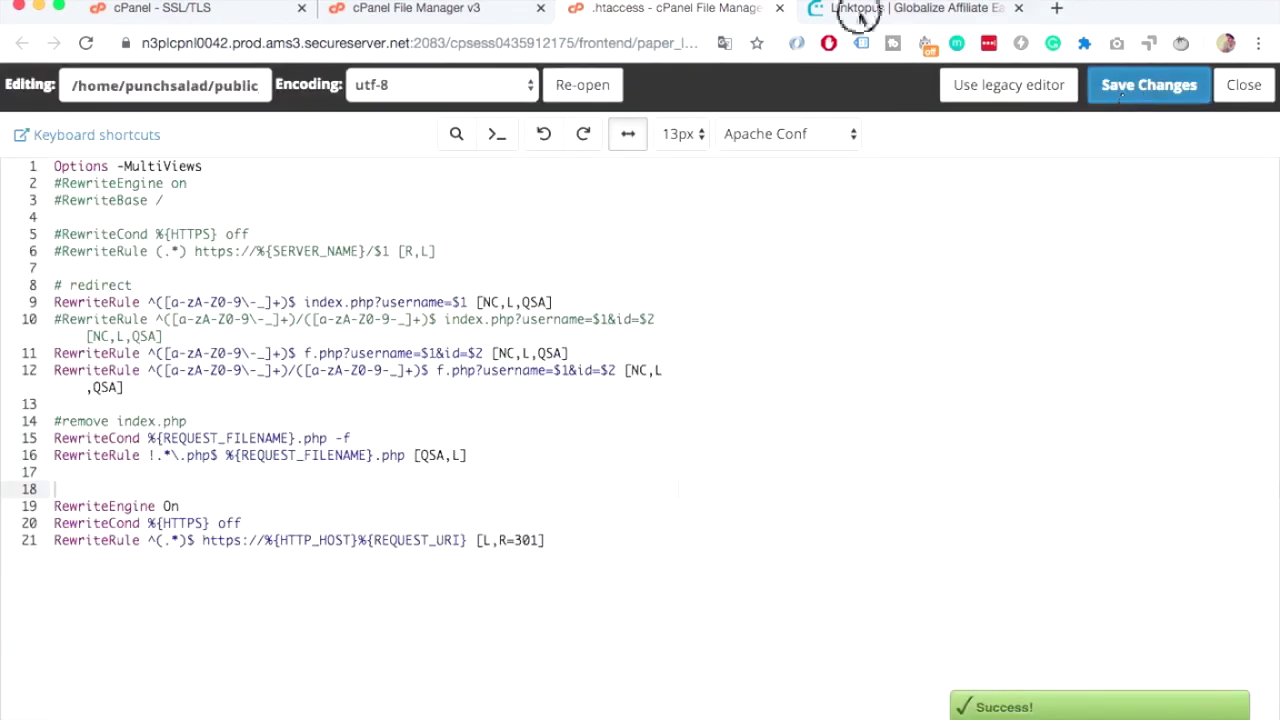
# Reload linktopus.net in its tab and confirm it now redirects from http to HTTPS
pyautogui.click(860, 12)
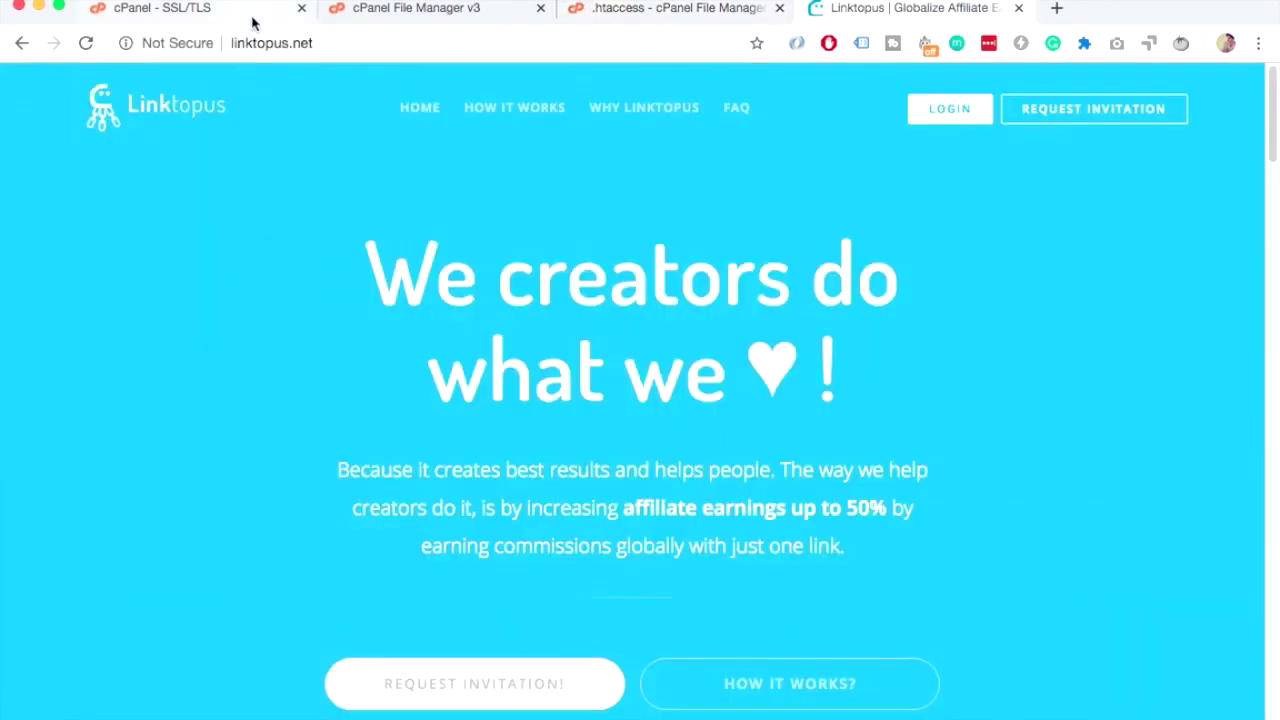
pyautogui.click(288, 44)
pyautogui.click(81, 44)
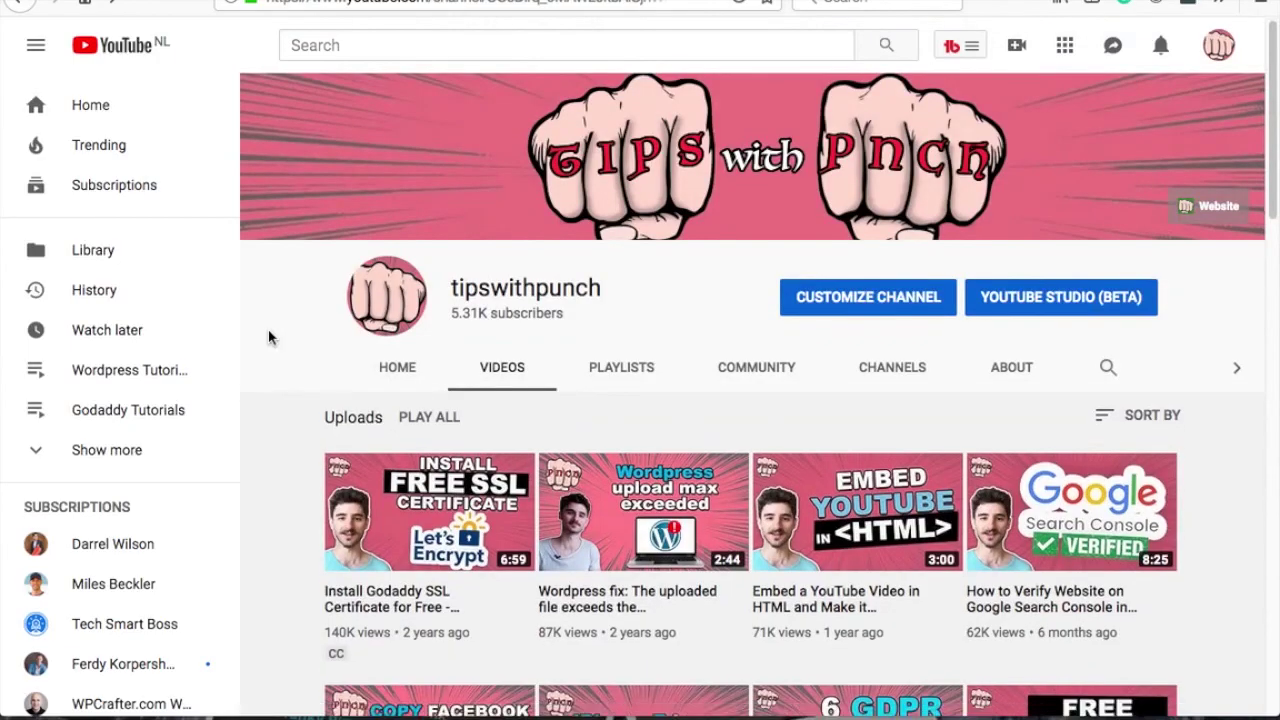
pyautogui.scroll(-3, 268, 337)
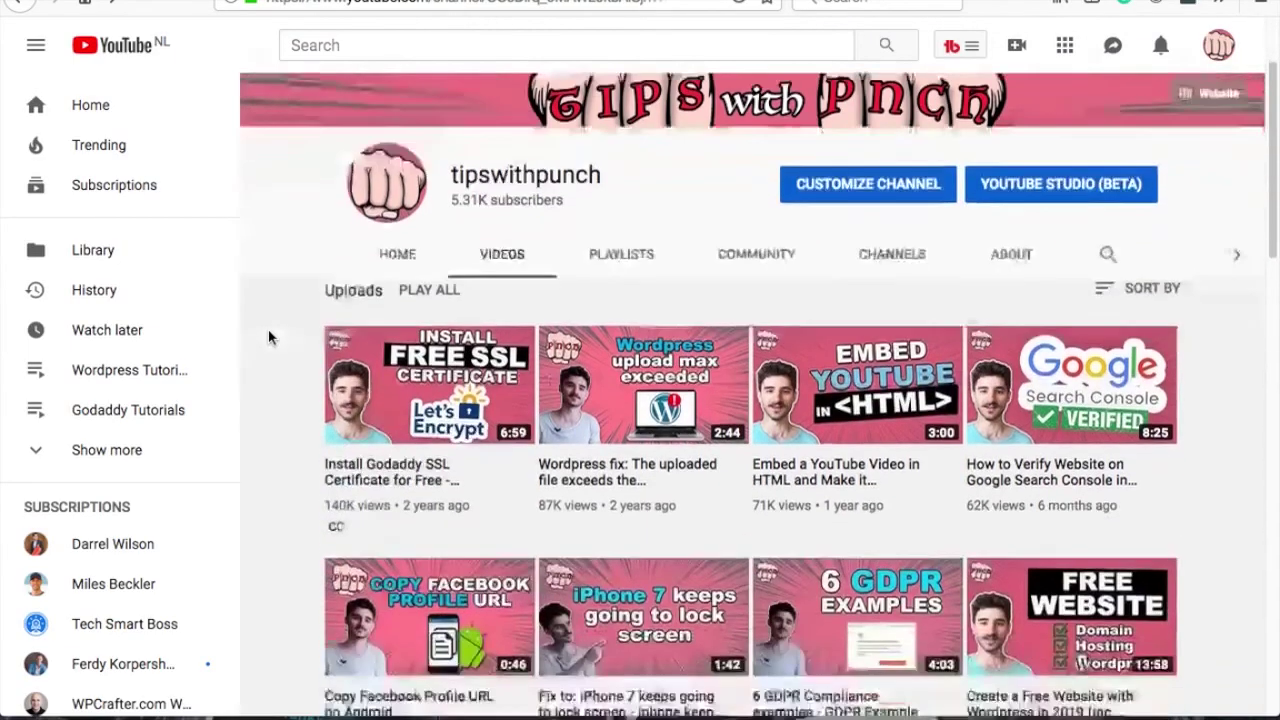
pyautogui.scroll(-4, 268, 337)
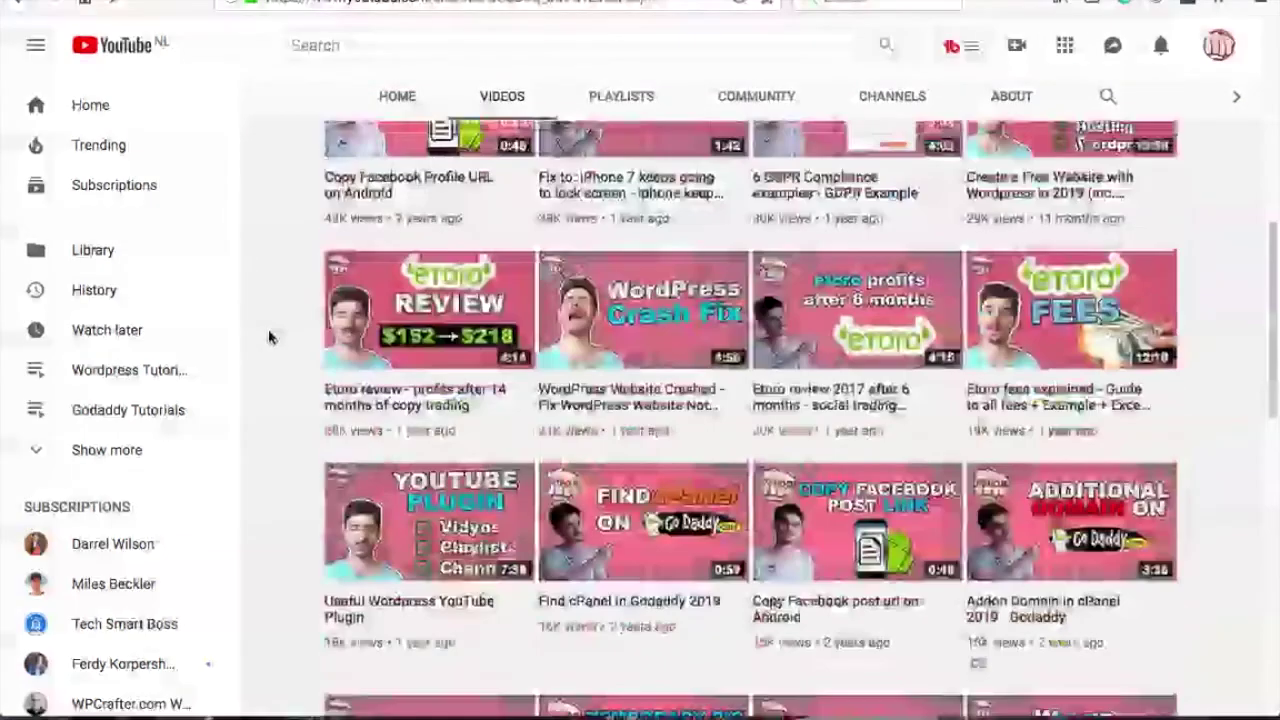
pyautogui.scroll(-4, 268, 337)
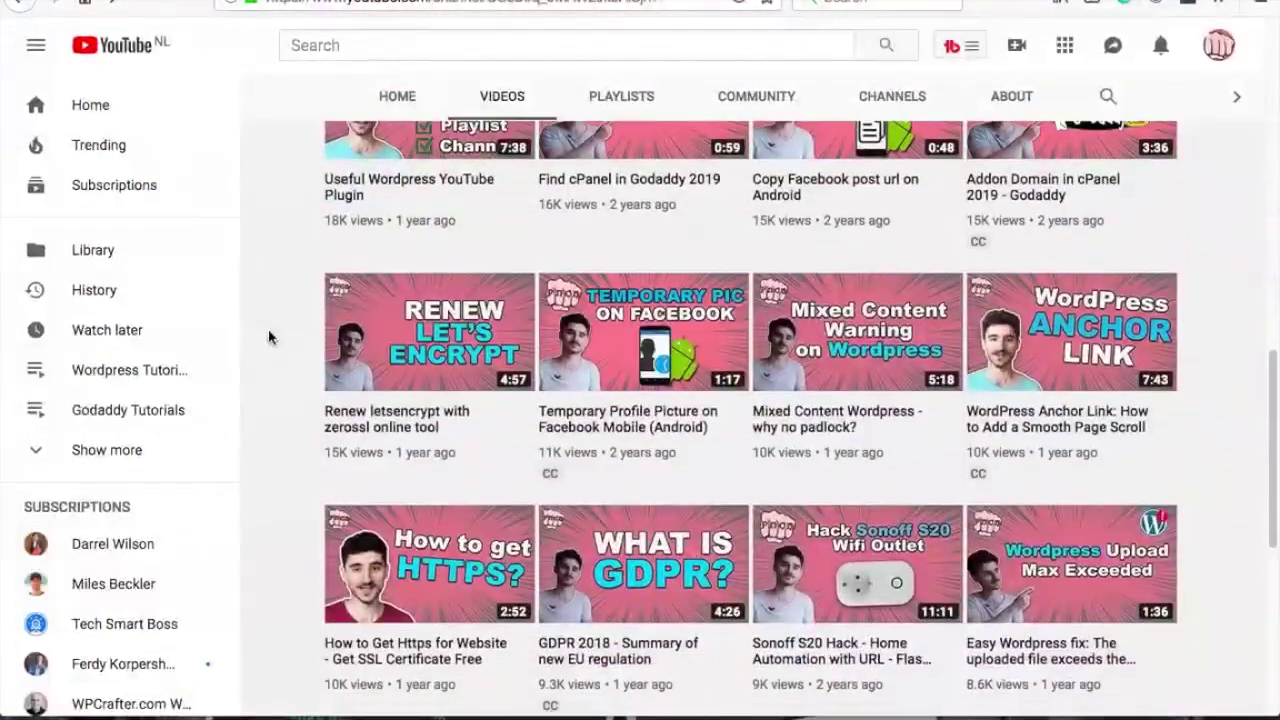
pyautogui.scroll(-5, 268, 337)
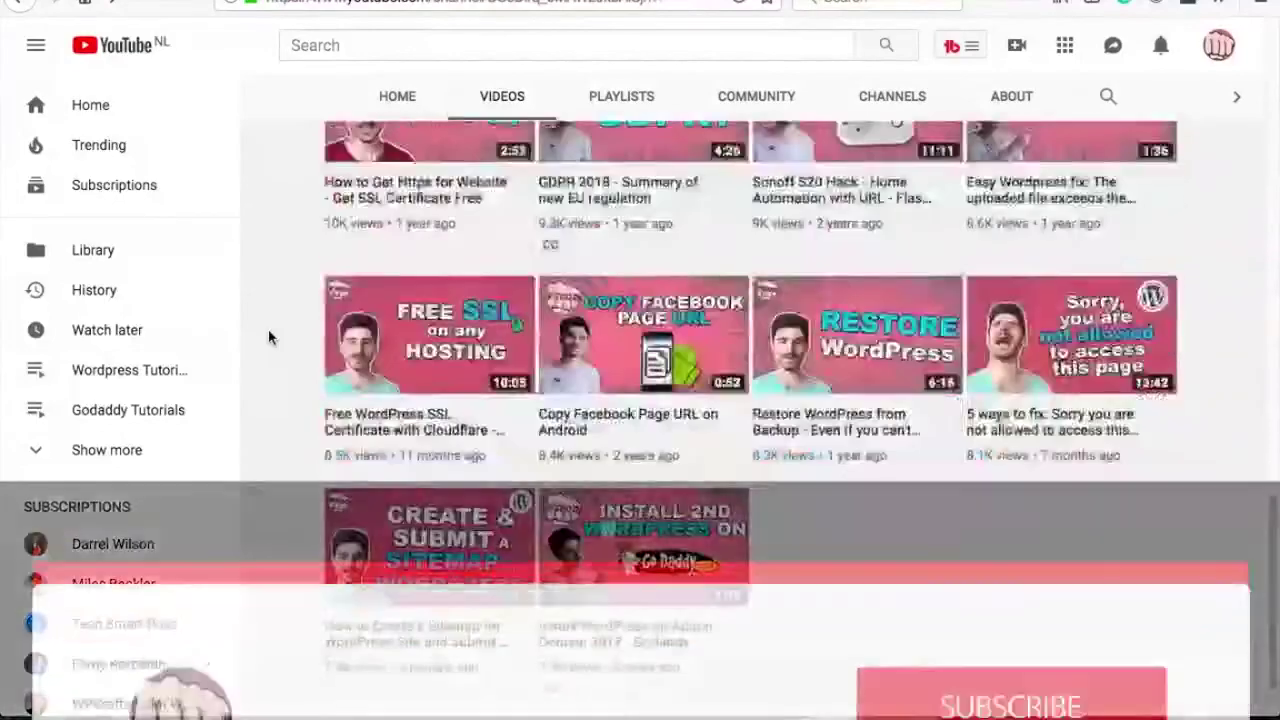
pyautogui.scroll(-1, 268, 337)
pyautogui.scroll(-4, 268, 337)
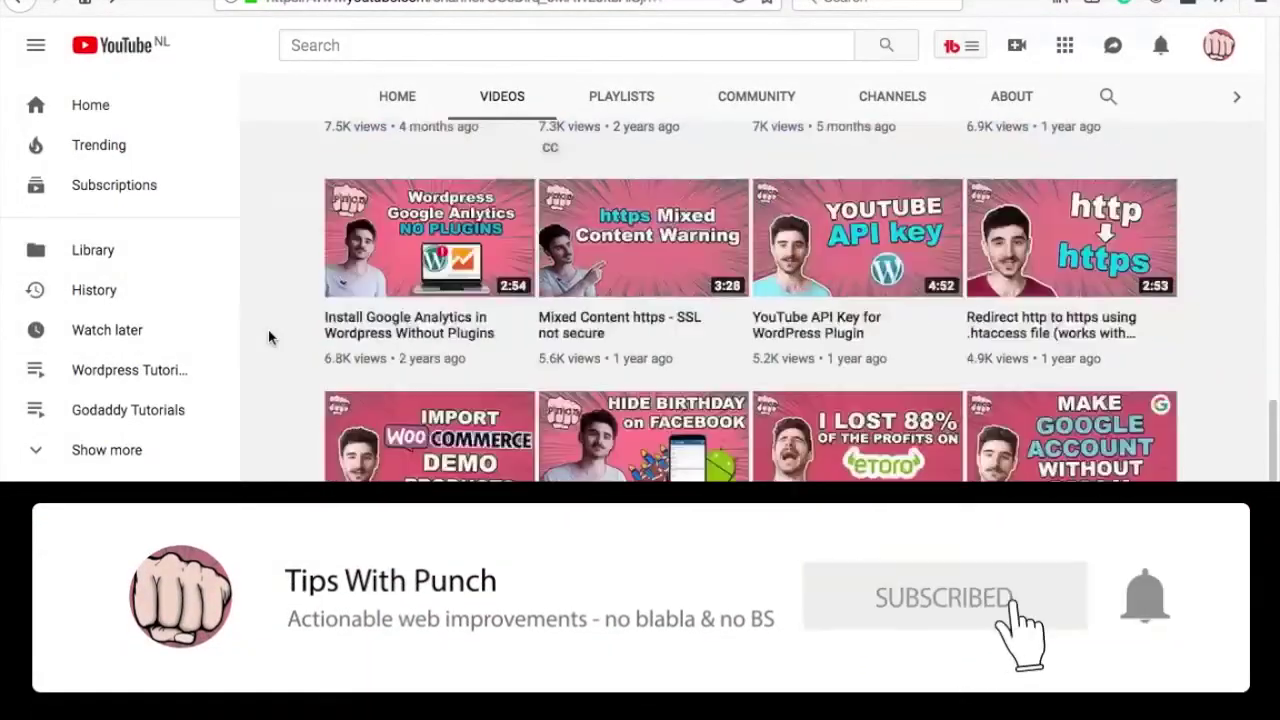
pyautogui.scroll(-4, 268, 337)
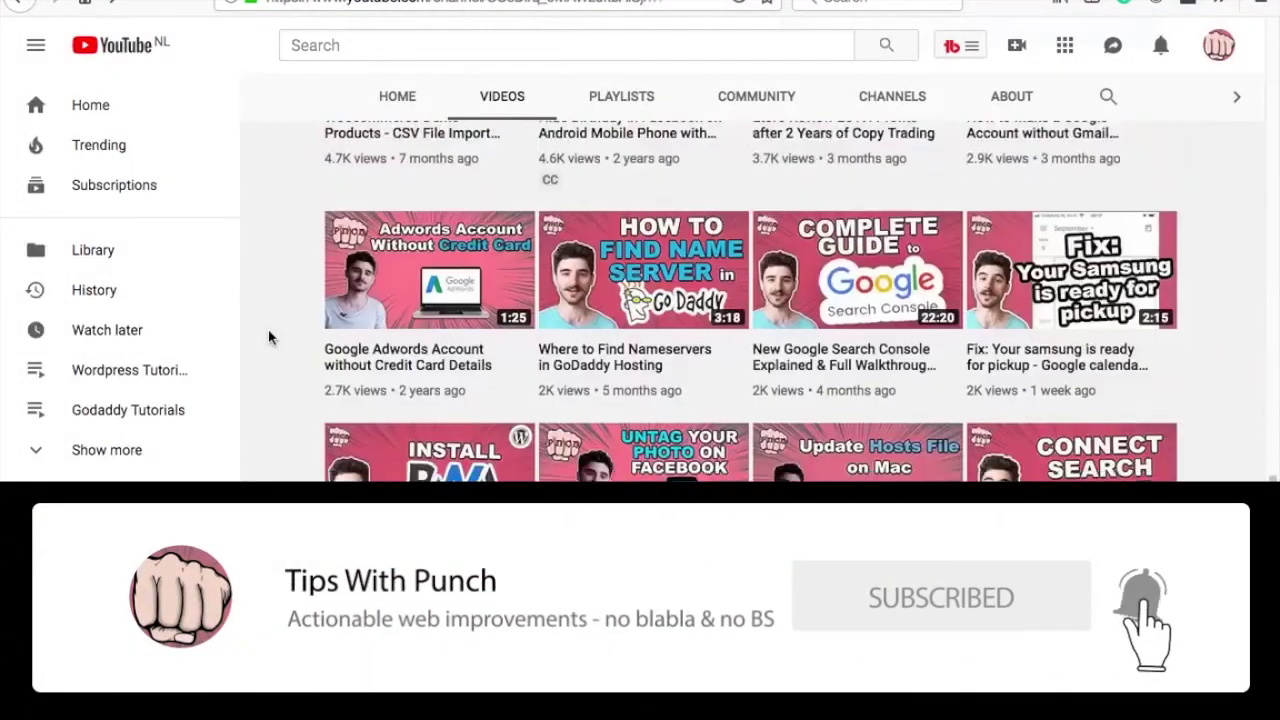
pyautogui.scroll(-5, 268, 337)
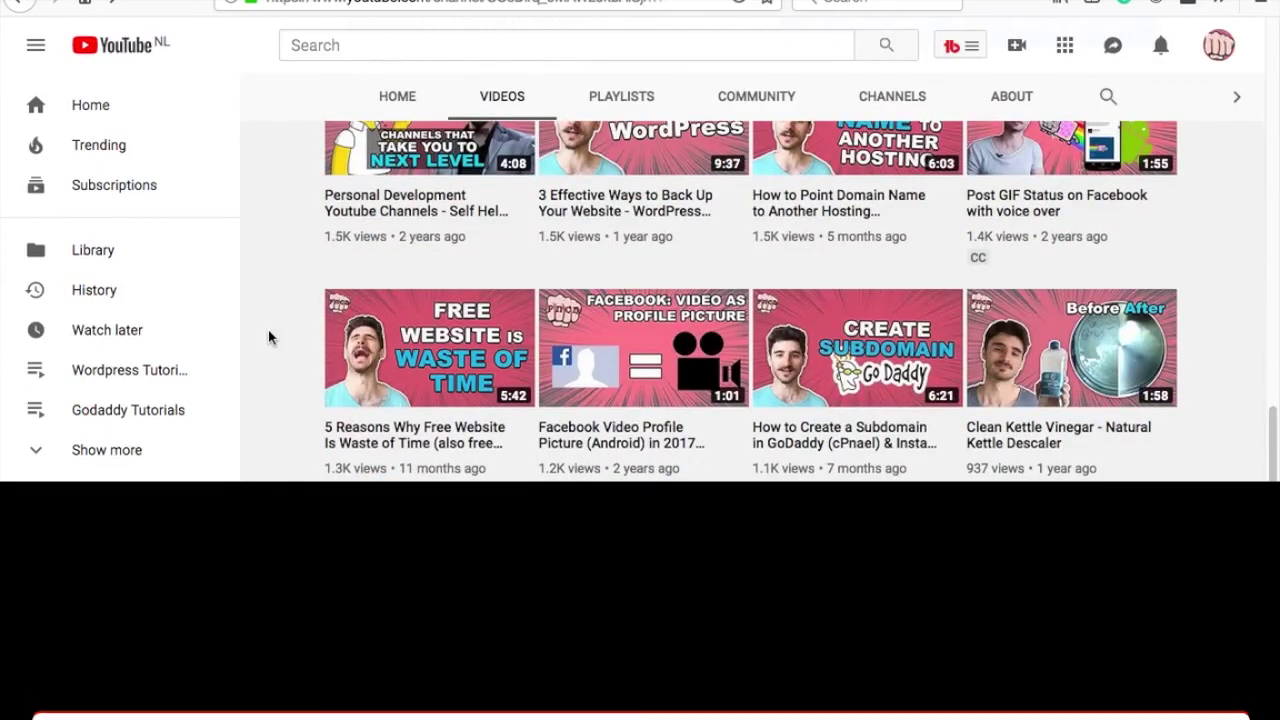